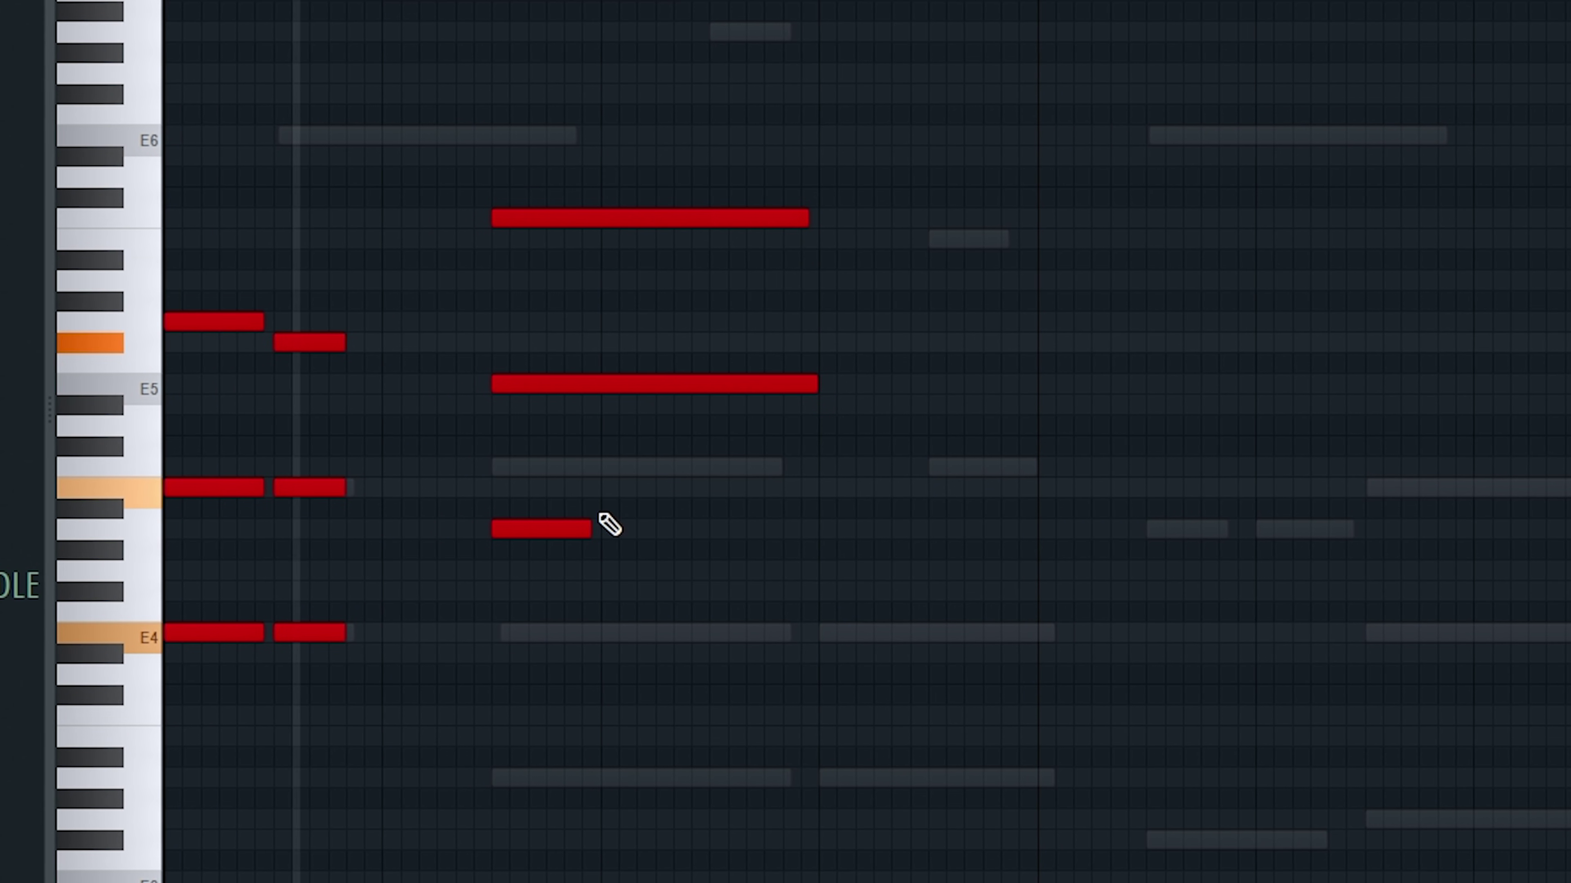
# - Lengthen the A4 note of the A4–E5–C6 chord and add an E4–C5–A5 chord in bar 2
pyautogui.moveTo(592, 529); pyautogui.dragTo(813, 530)
pyautogui.press('space')
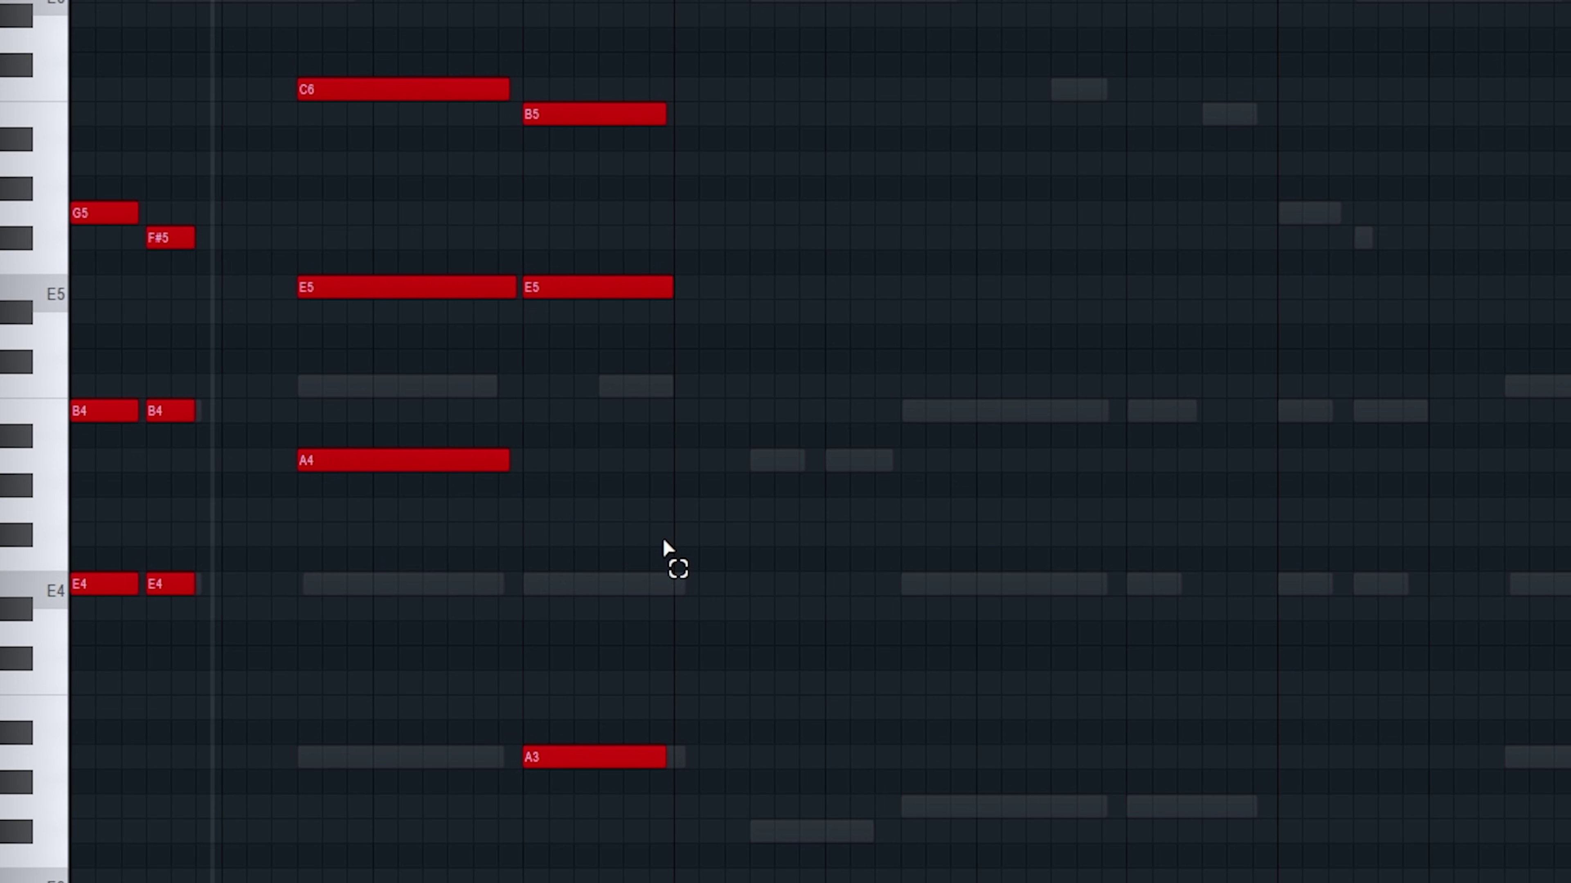
pyautogui.click(748, 455)
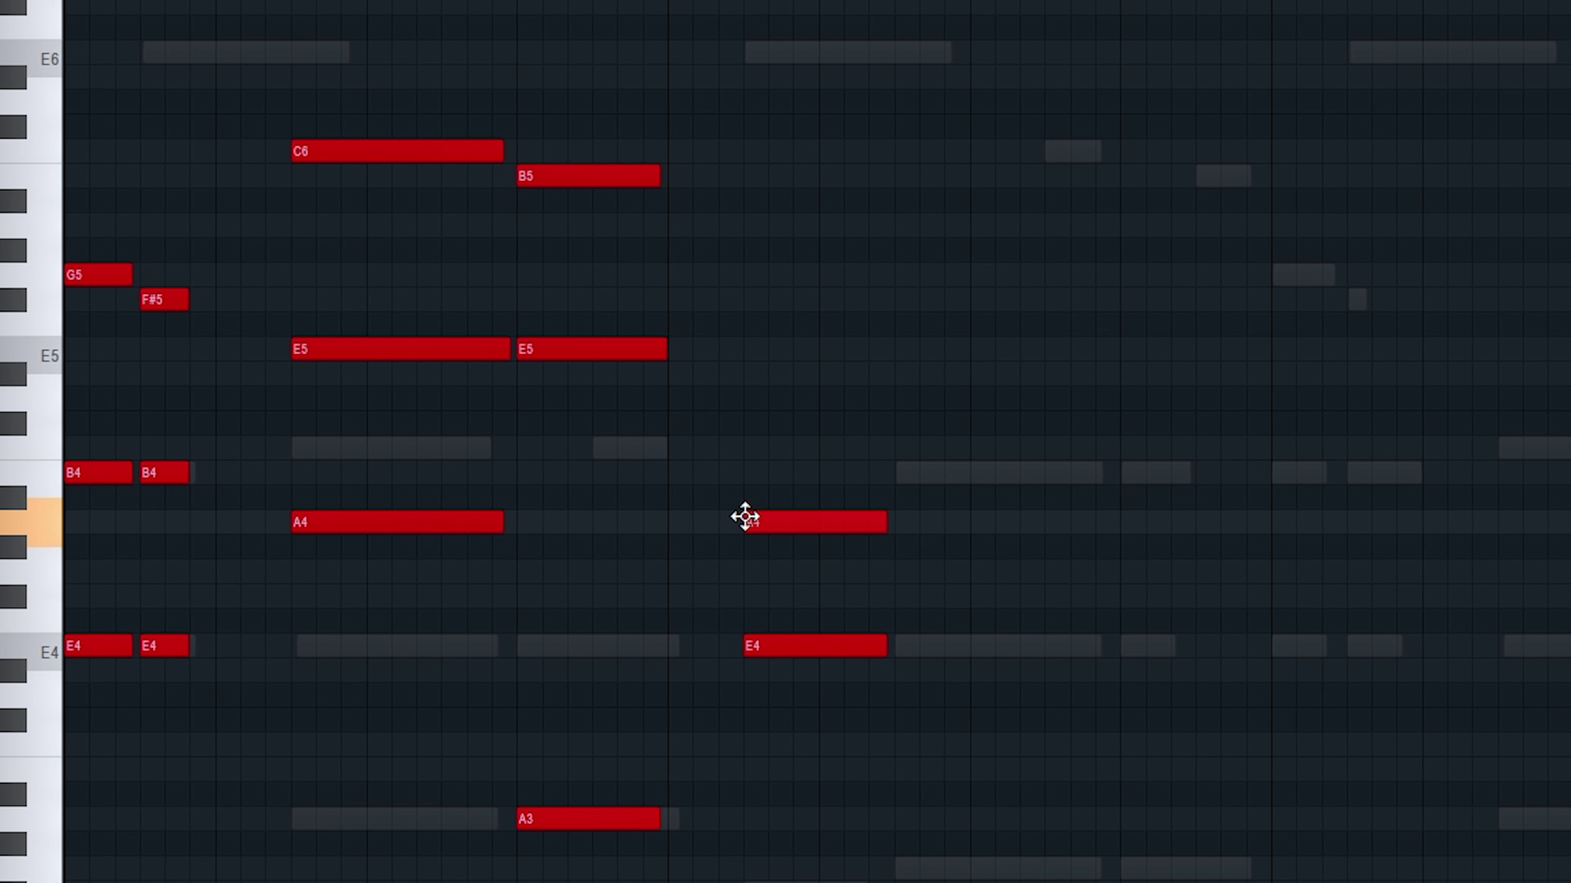
pyautogui.keyDown('ctrl'); pyautogui.click(844, 526); pyautogui.keyUp('ctrl')
pyautogui.hotkey('ctrl', 'Up')
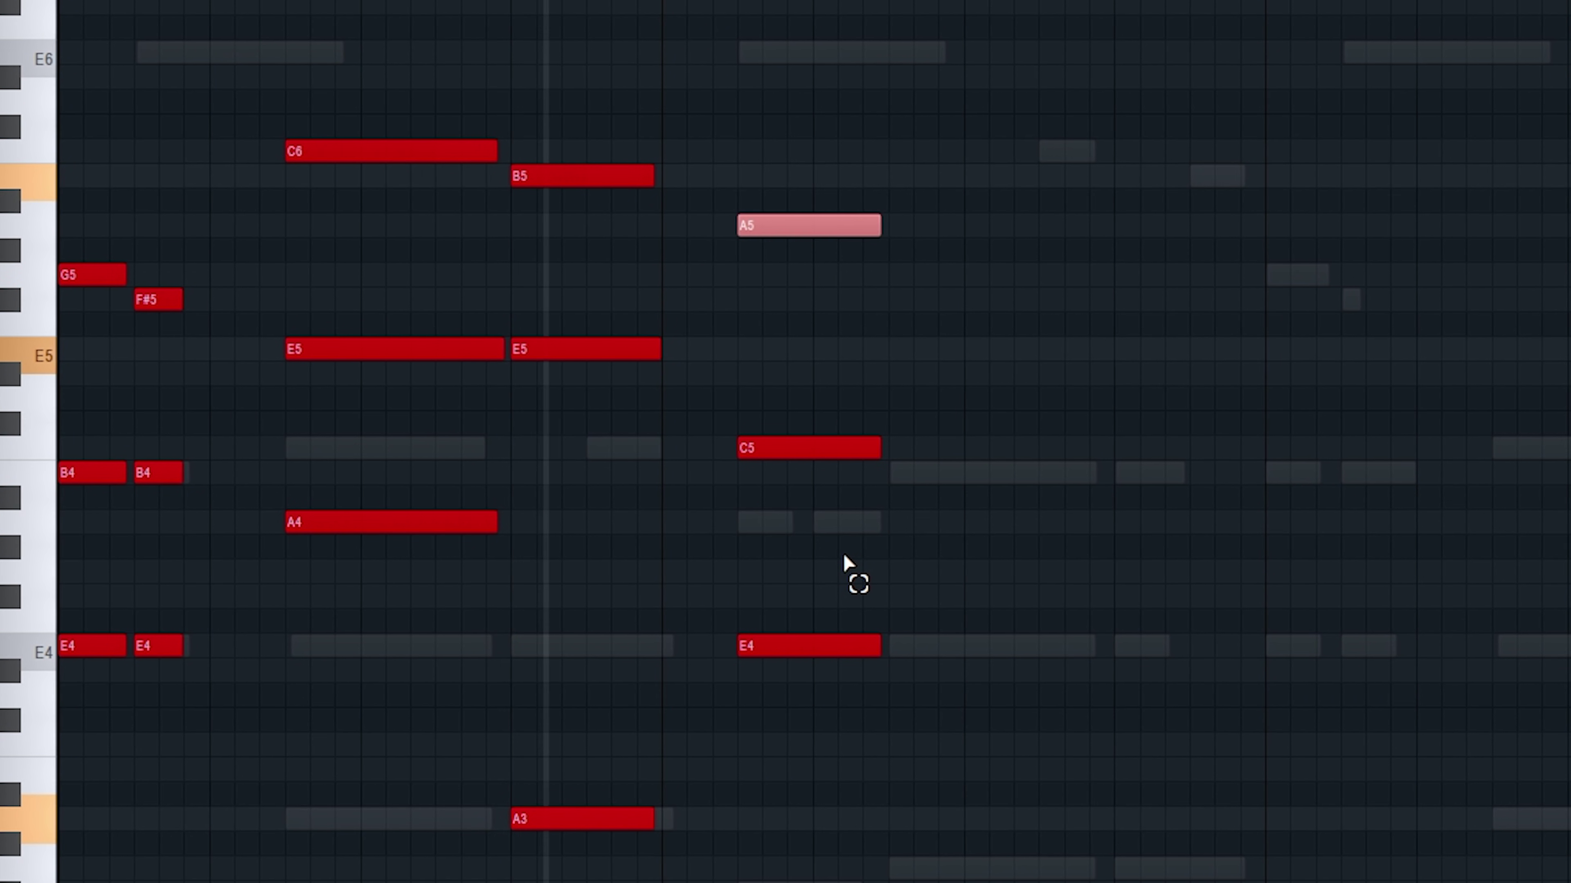
# - Add an F#4–B4–F#5 chord and a G4–C5–G5 chord at the end of bar 2, and play the progression
pyautogui.keyDown('ctrl'); pyautogui.click(925, 549); pyautogui.keyUp('ctrl')
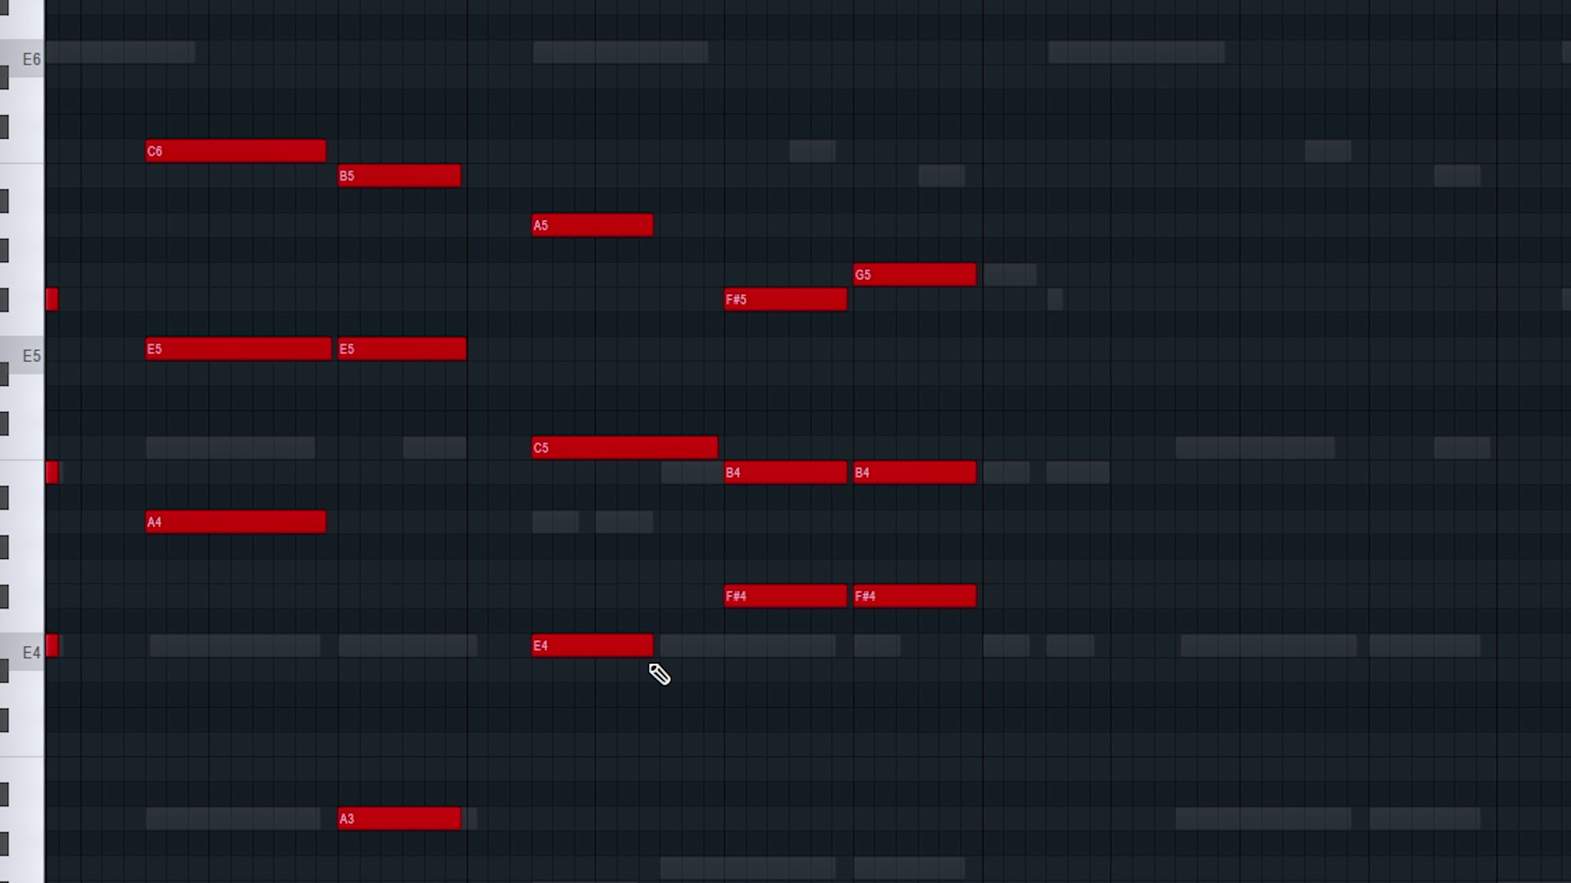
pyautogui.moveTo(899, 476); pyautogui.dragTo(898, 442)
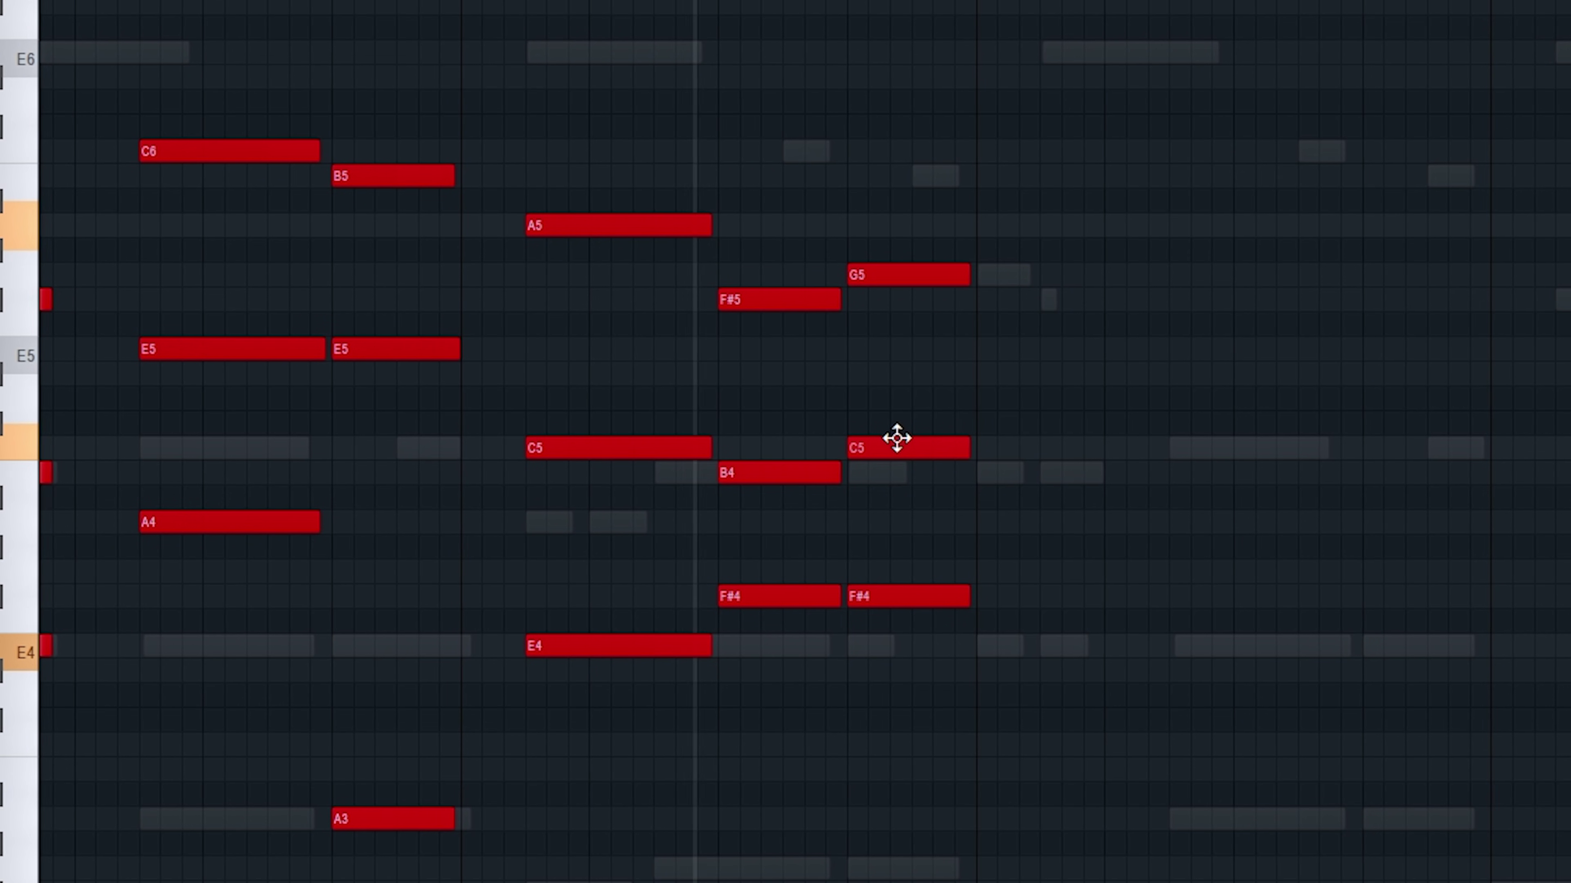
pyautogui.press('space')
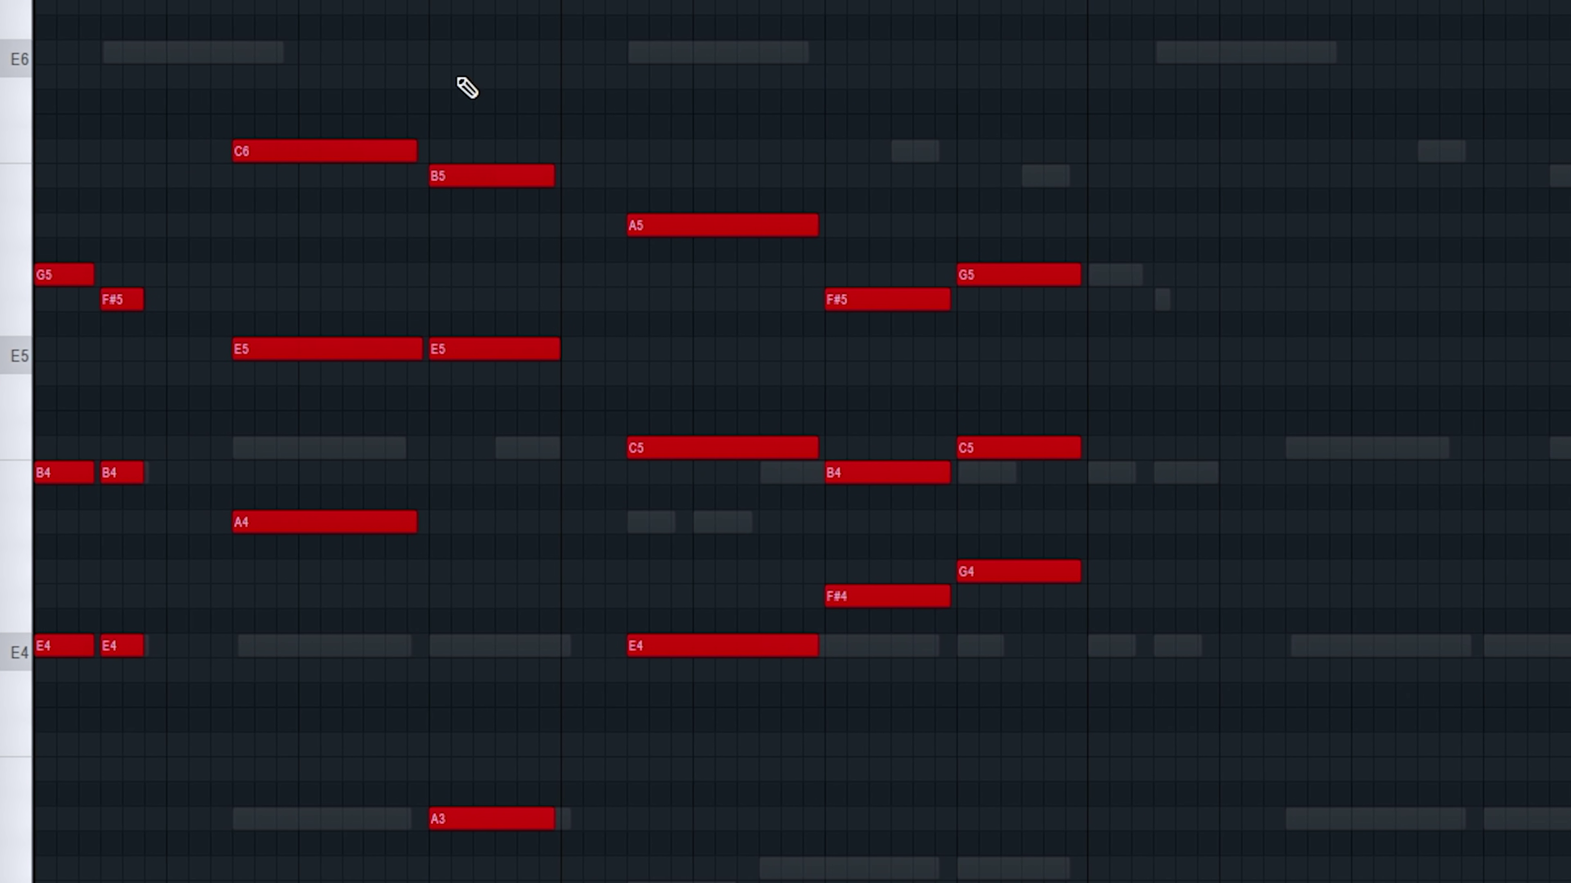
# - Duplicate the two-bar chord pattern into bars 3 and 4, adding C6 and B5 above its last two chords
pyautogui.scroll(-1, 847, 99)
pyautogui.hotkey('ctrl', 'b')
pyautogui.scroll(3, 922, 396)
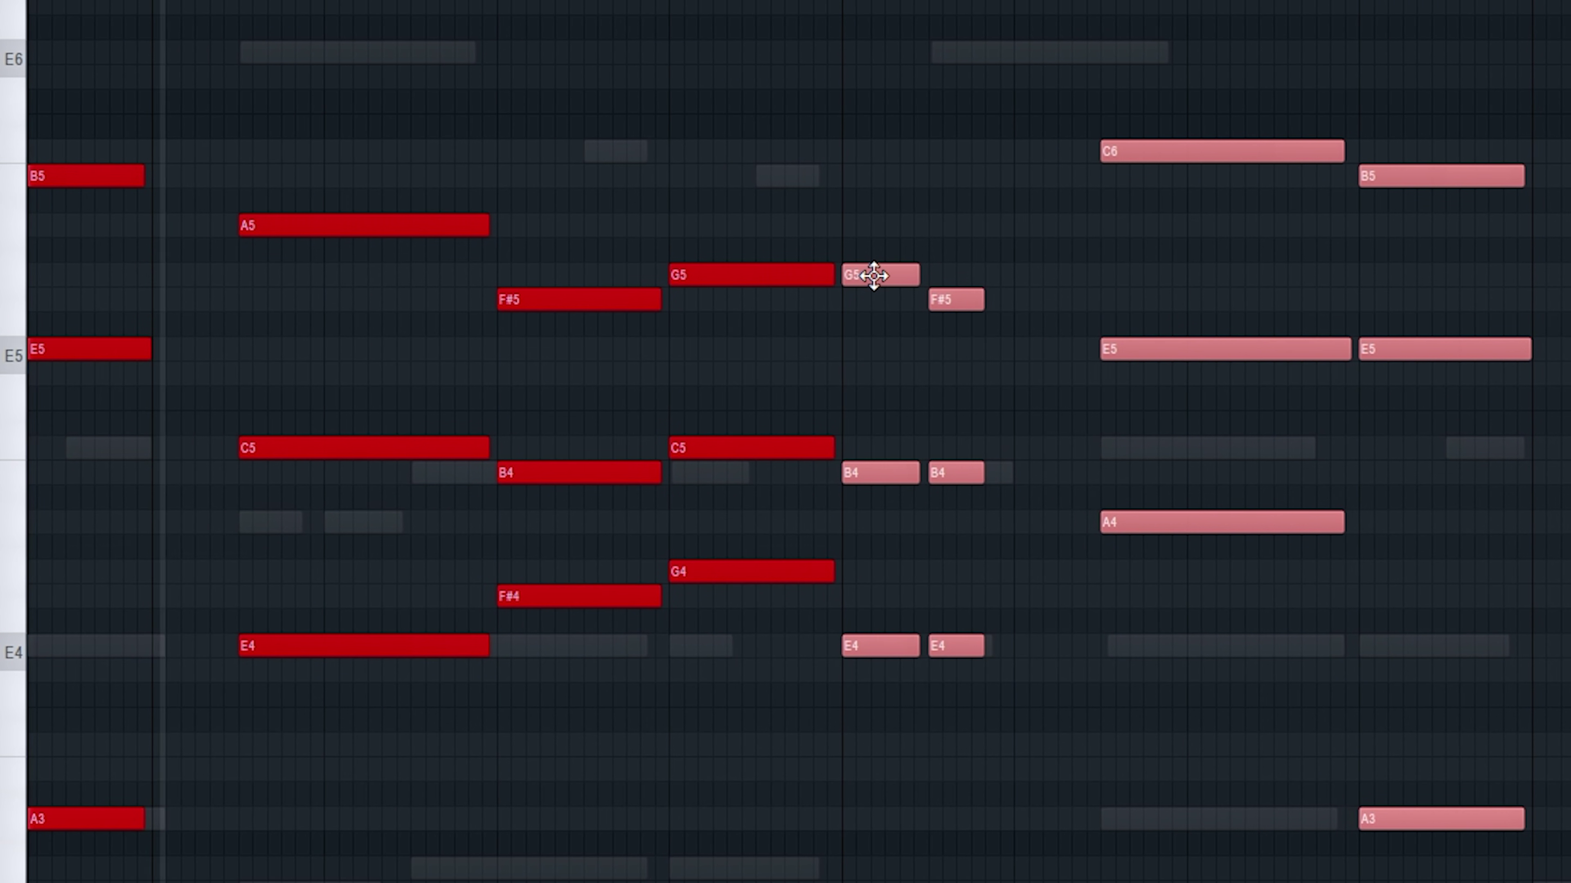
pyautogui.scroll(-2, 887, 260)
pyautogui.click(850, 216)
pyautogui.rightClick(853, 224)
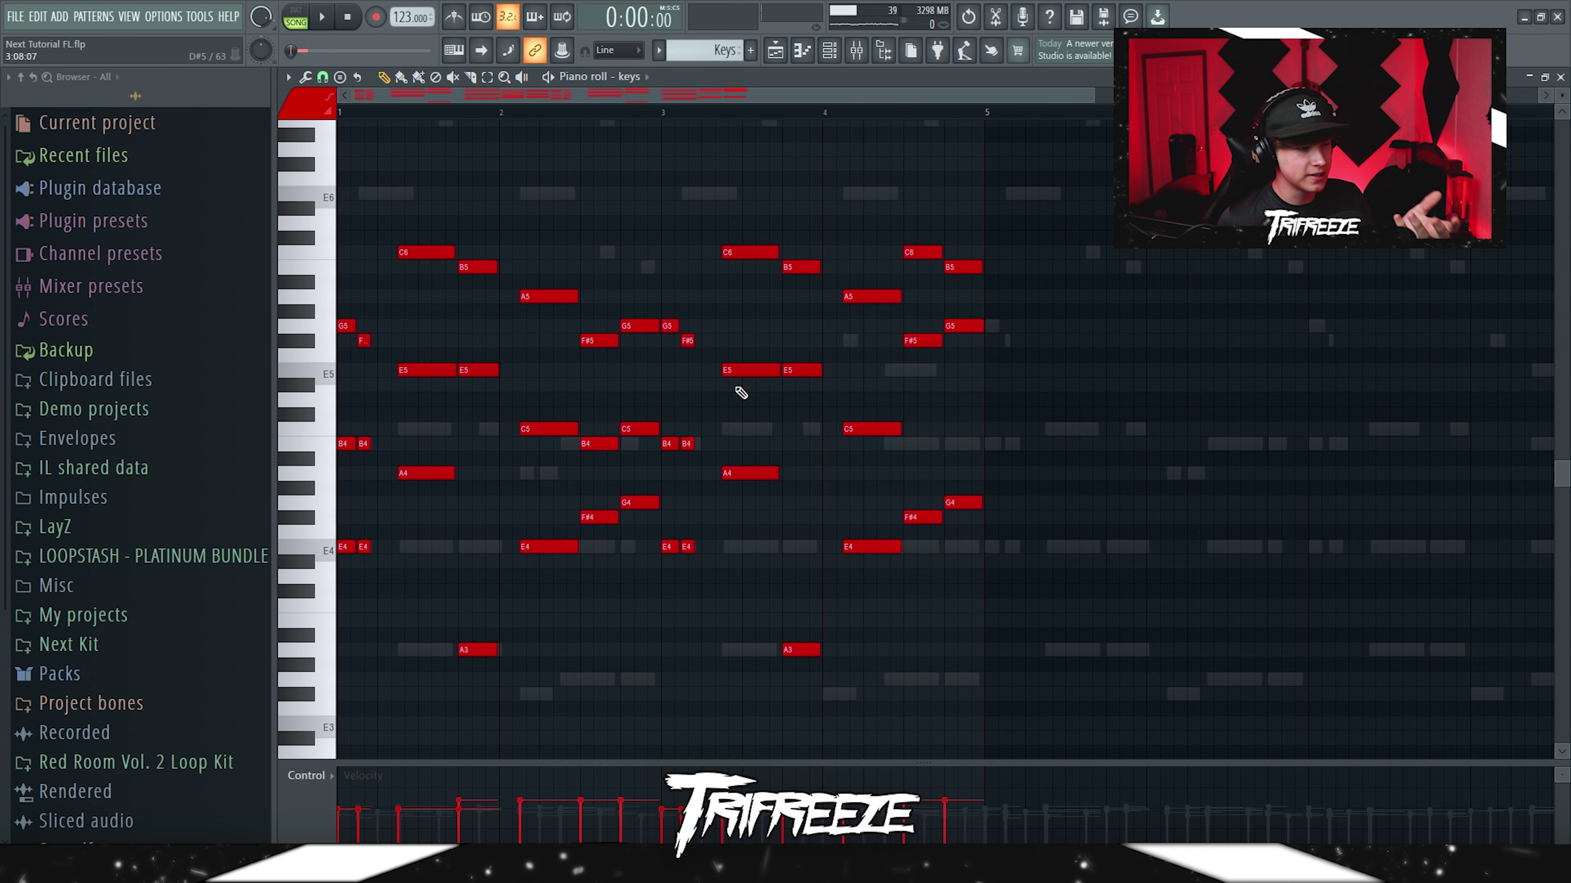
# - Add a high counter-melody in bar 1 with the notes E7, C8 and B7
pyautogui.scroll(3, 692, 353)
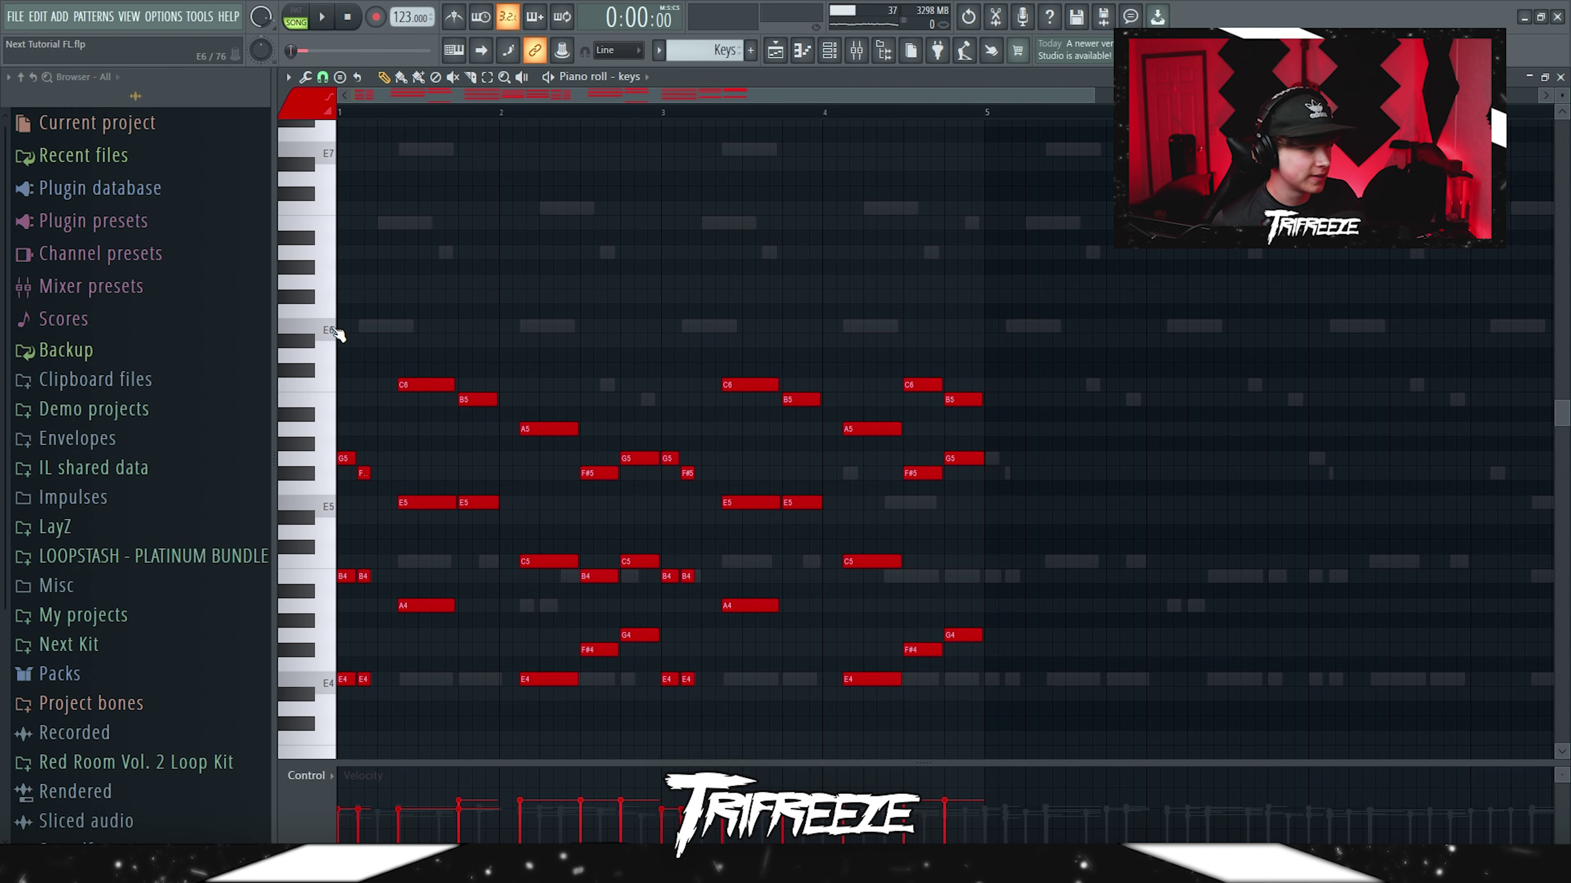
pyautogui.scroll(2, 334, 330)
pyautogui.click(394, 237)
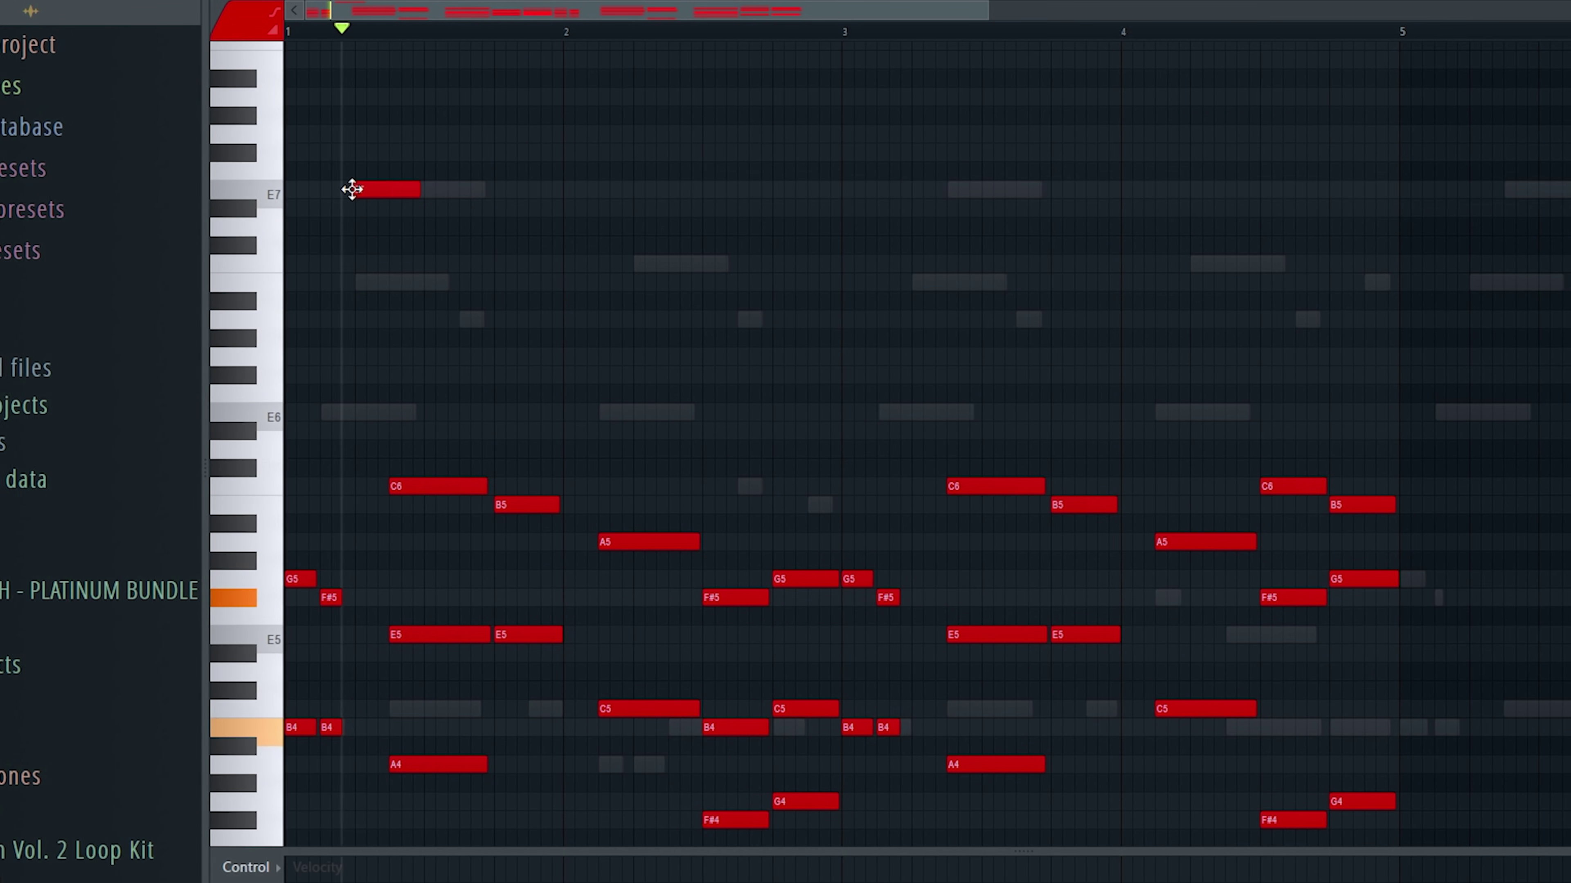
pyautogui.press('space')
pyautogui.click(447, 121)
pyautogui.scroll(2, 449, 149)
pyautogui.press('space')
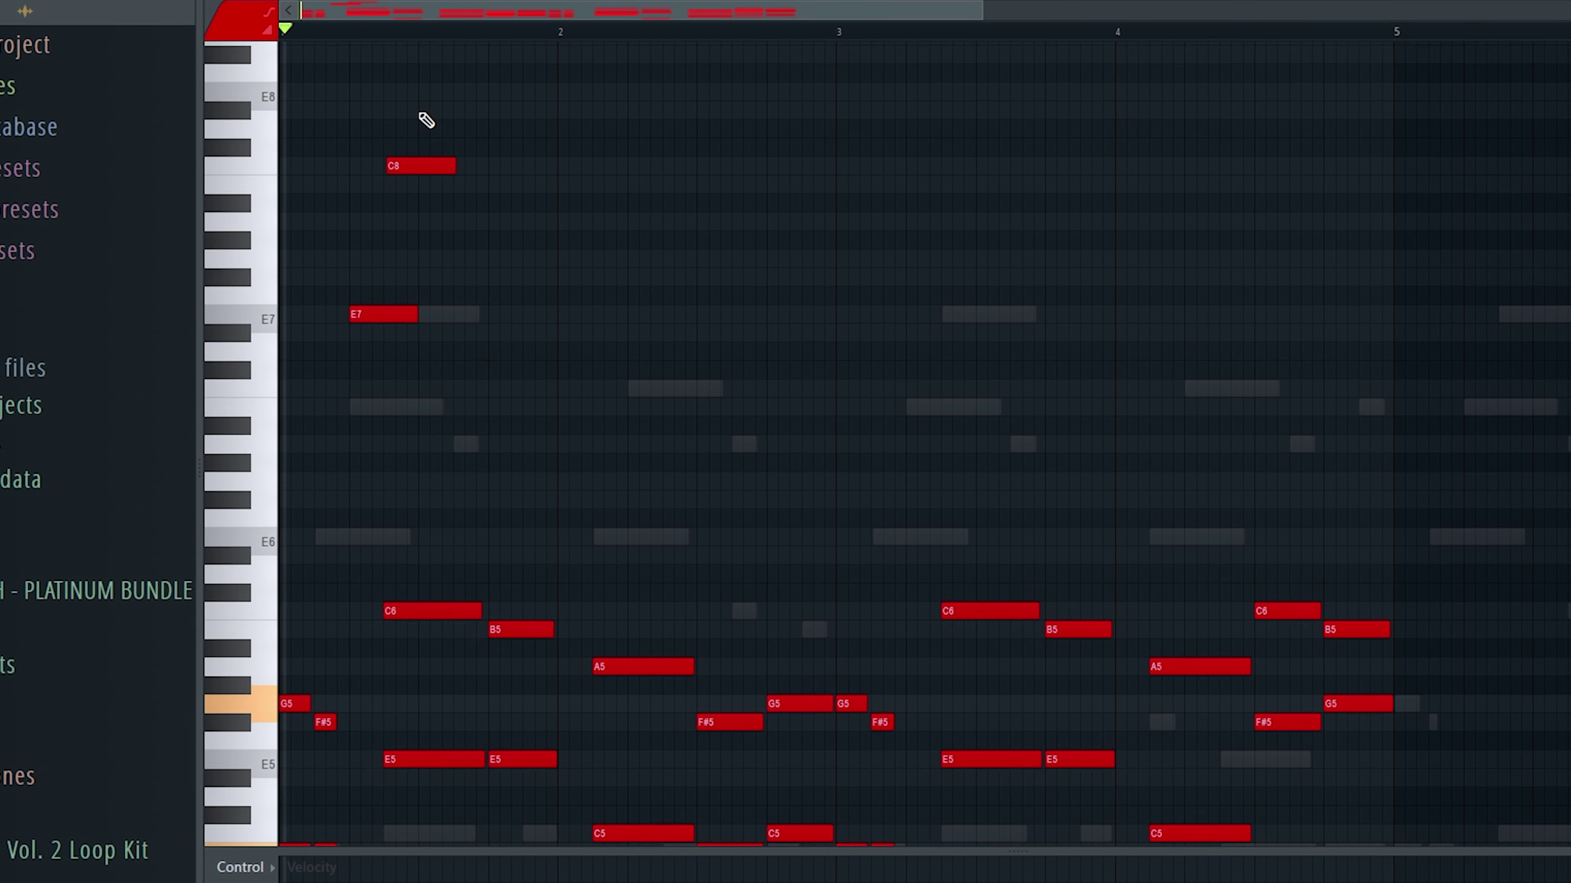
pyautogui.moveTo(430, 187); pyautogui.dragTo(475, 188)
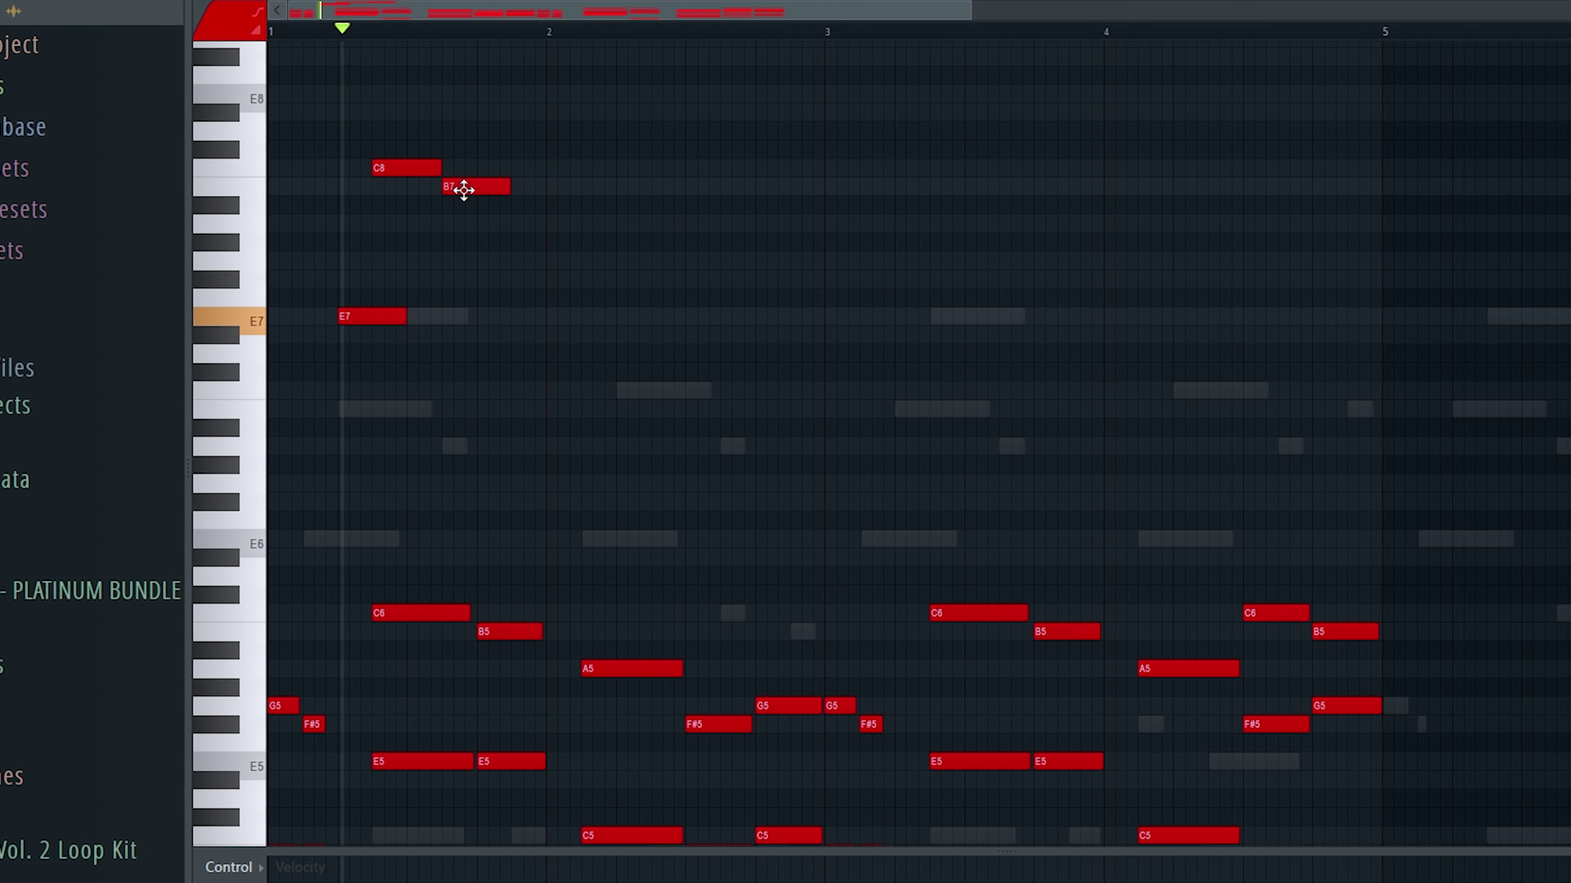
# - Continue the high melody in bar 2 with E7, E8, C8 and F#7 notes, and play it
pyautogui.click(653, 96)
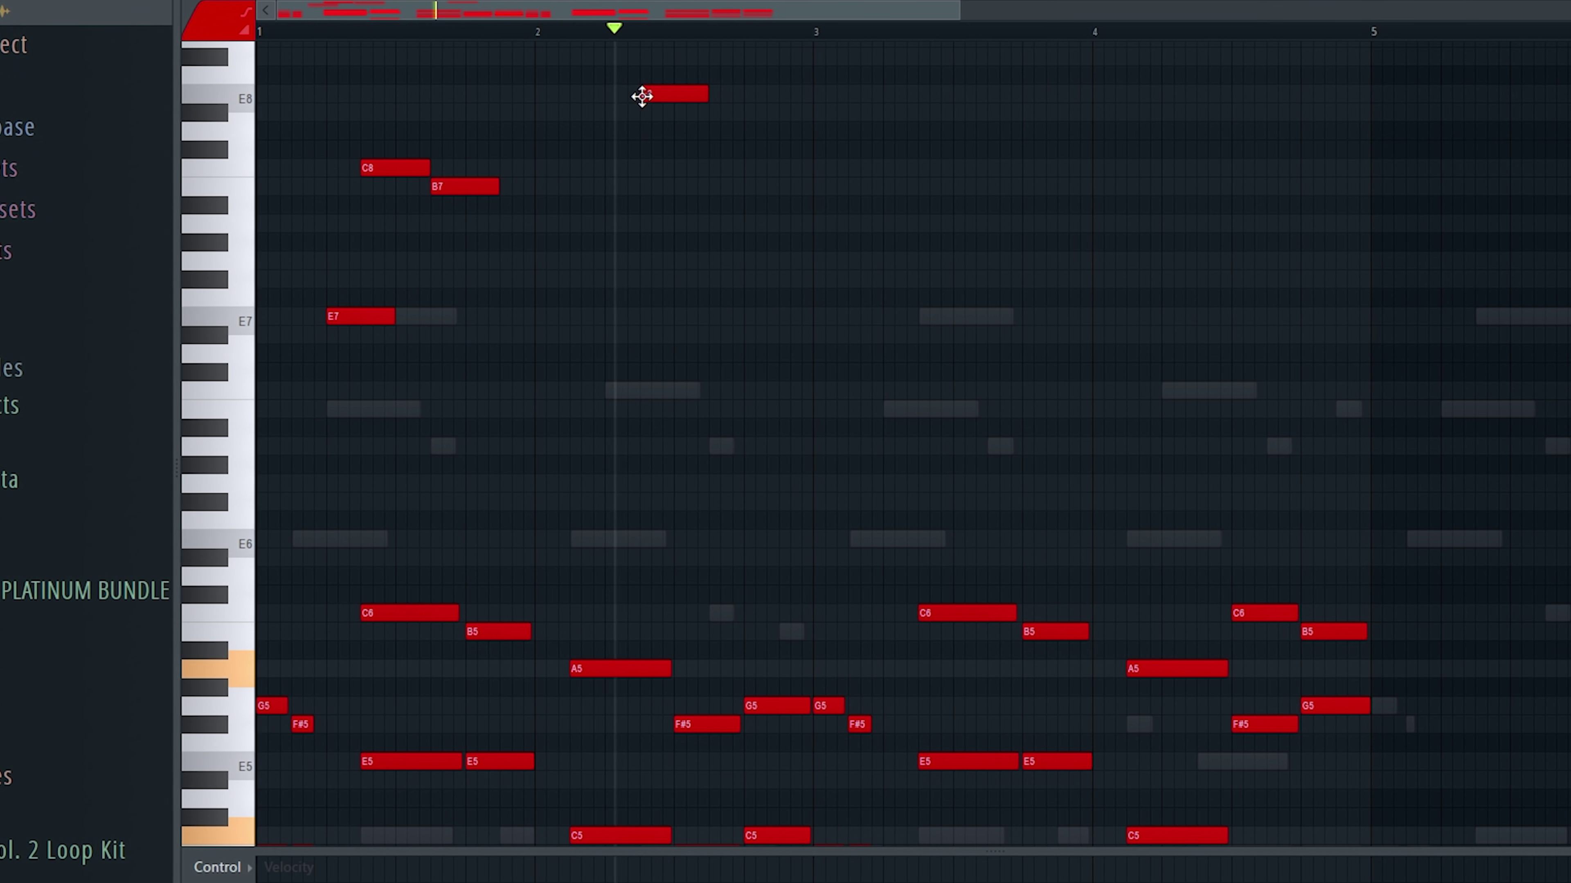
pyautogui.press('space')
pyautogui.moveTo(712, 186); pyautogui.dragTo(609, 316)
pyautogui.click(766, 166)
pyautogui.click(746, 279)
pyautogui.press('space')
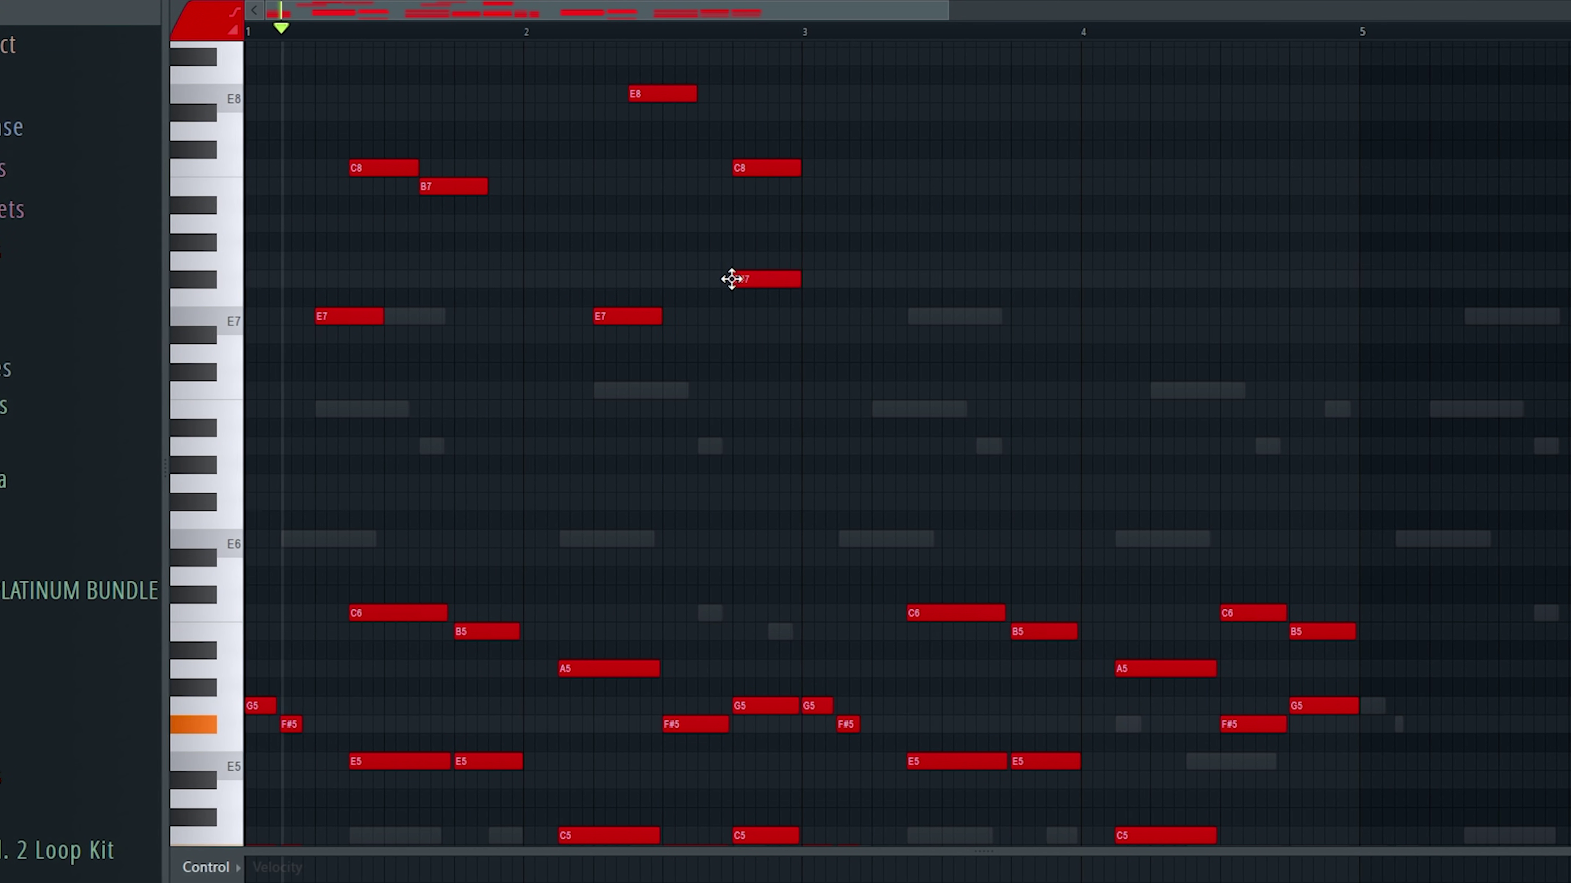
# - Remove the F#7 note from bar 2 and duplicate the remaining high melody into the following two bars
pyautogui.rightClick(732, 279)
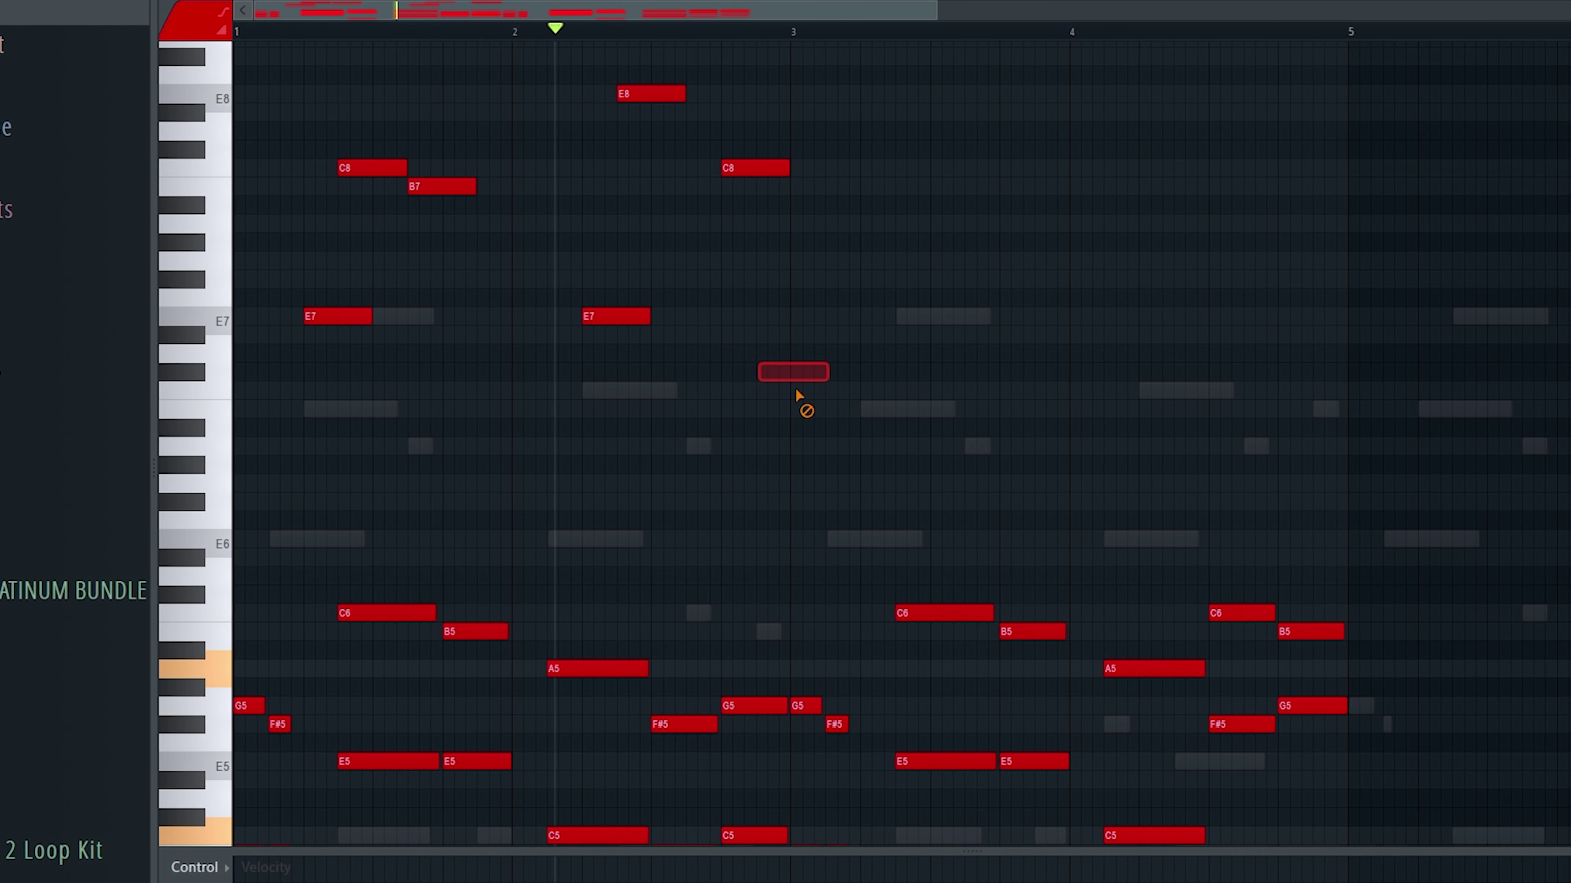
pyautogui.click(844, 390)
pyautogui.rightClick(878, 391)
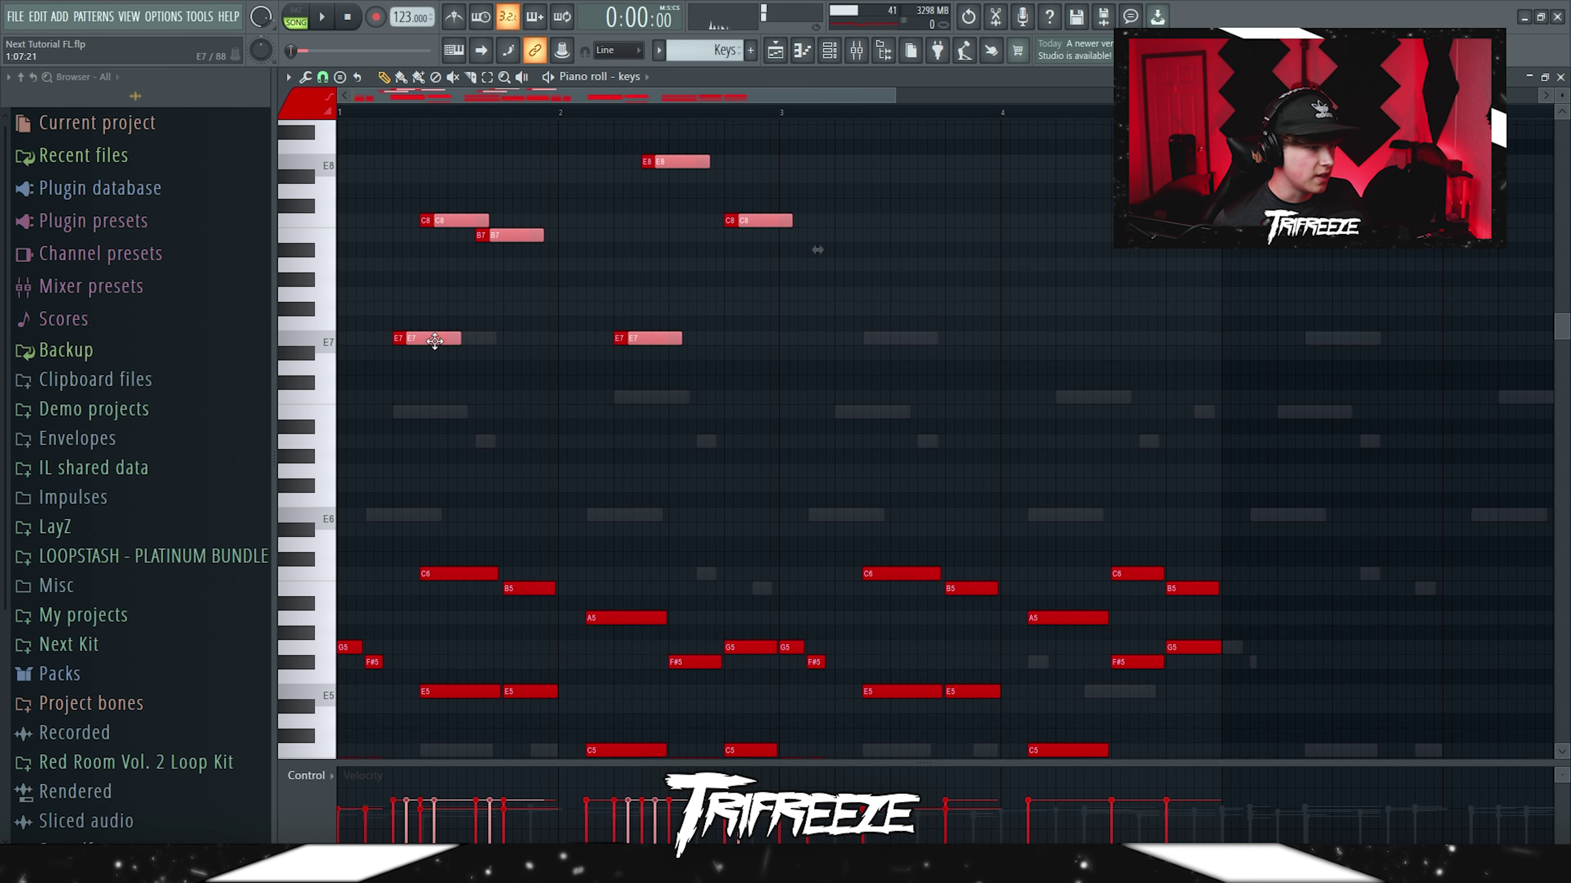
pyautogui.moveTo(435, 341); pyautogui.dragTo(917, 348)
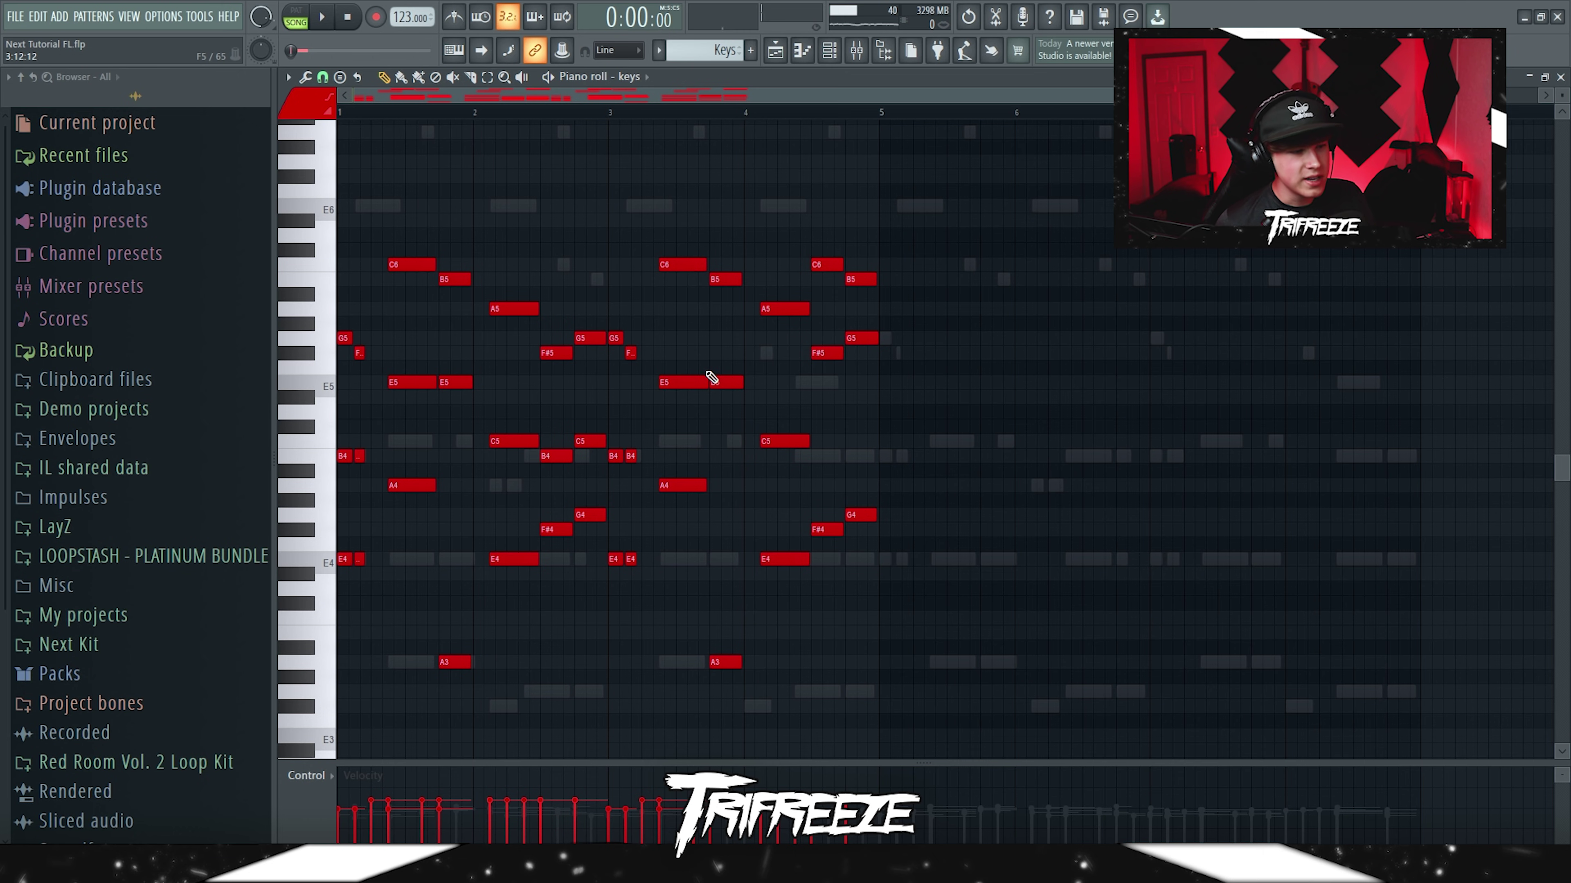
# - Open the piano roll of the keys channel
pyautogui.hotkey('ctrl', 'a')
pyautogui.press('Delete')
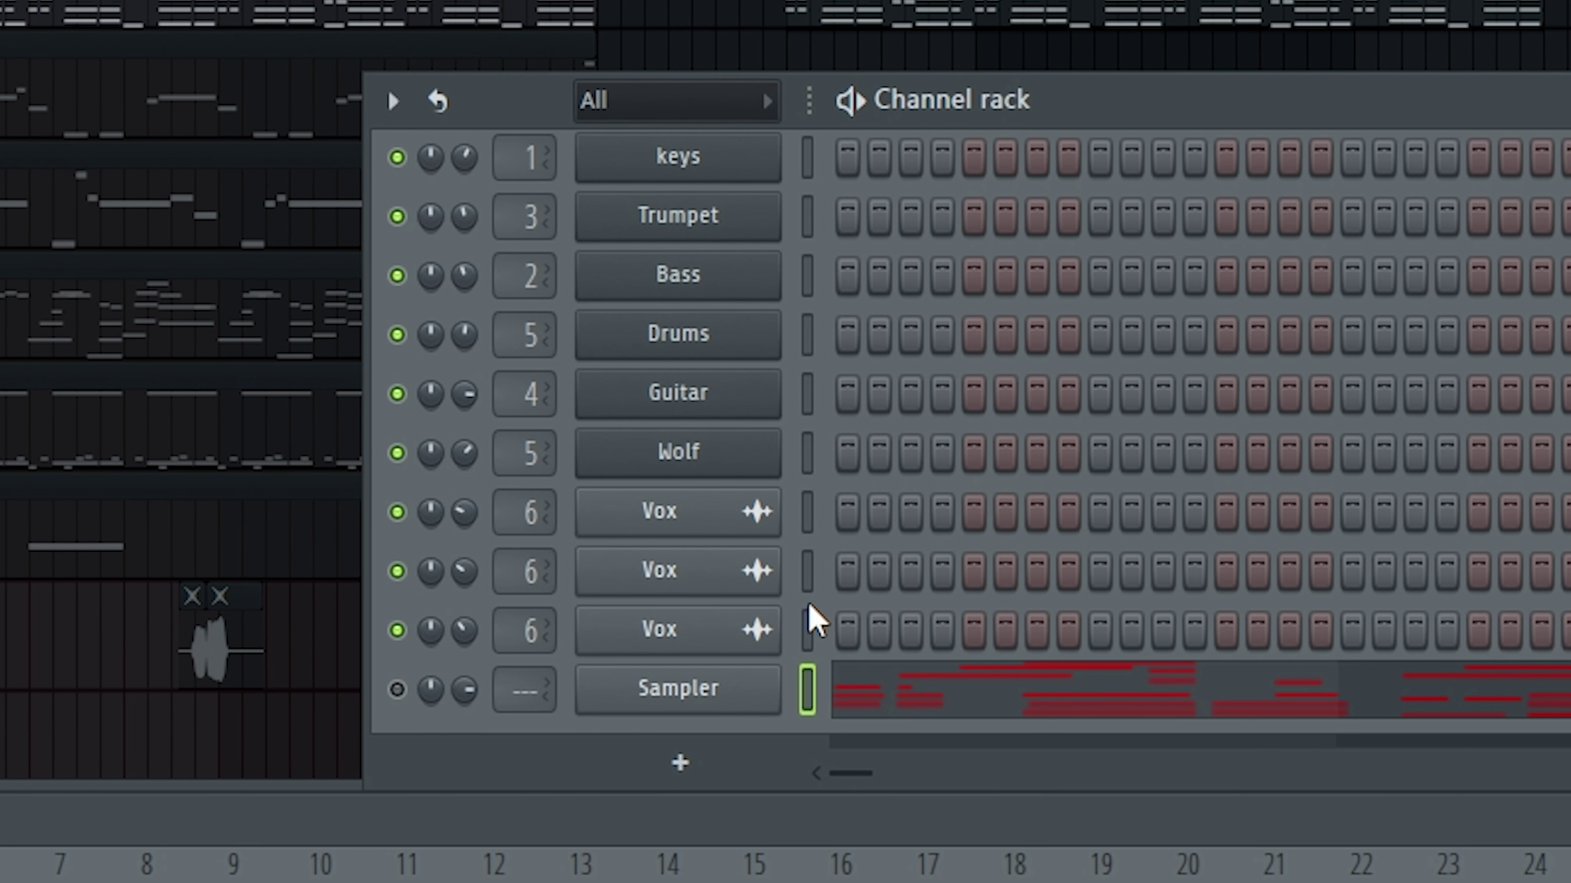
pyautogui.rightClick(780, 163)
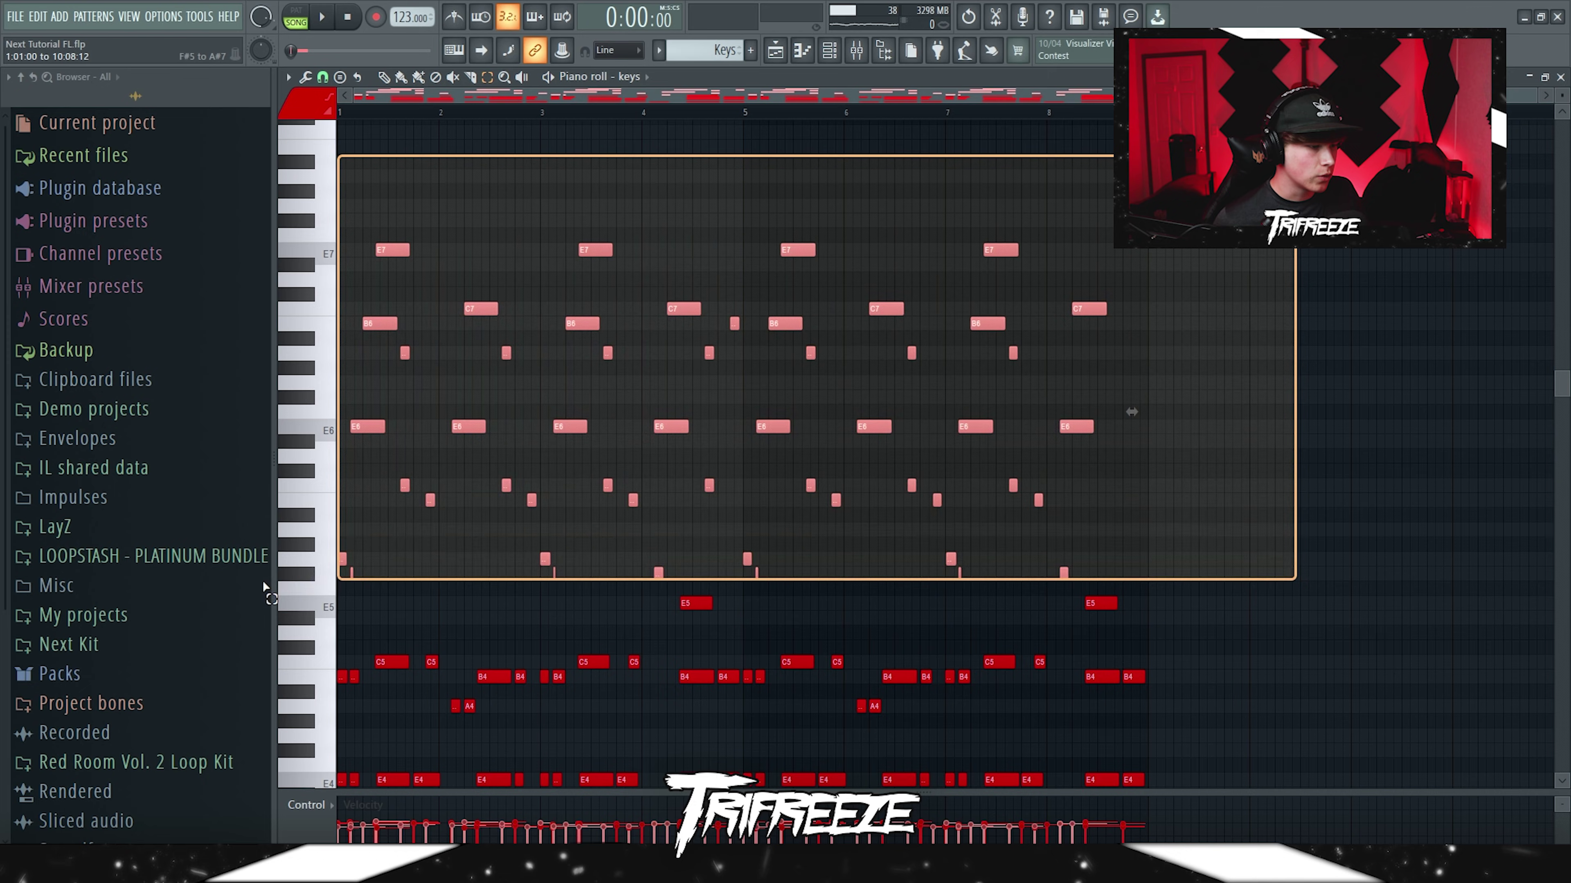
# - Audition the lower chord notes alone by temporarily deleting all keys notes from E5 upward
pyautogui.moveTo(263, 581); pyautogui.dragTo(408, 611)
pyautogui.scroll(-6, 529, 490)
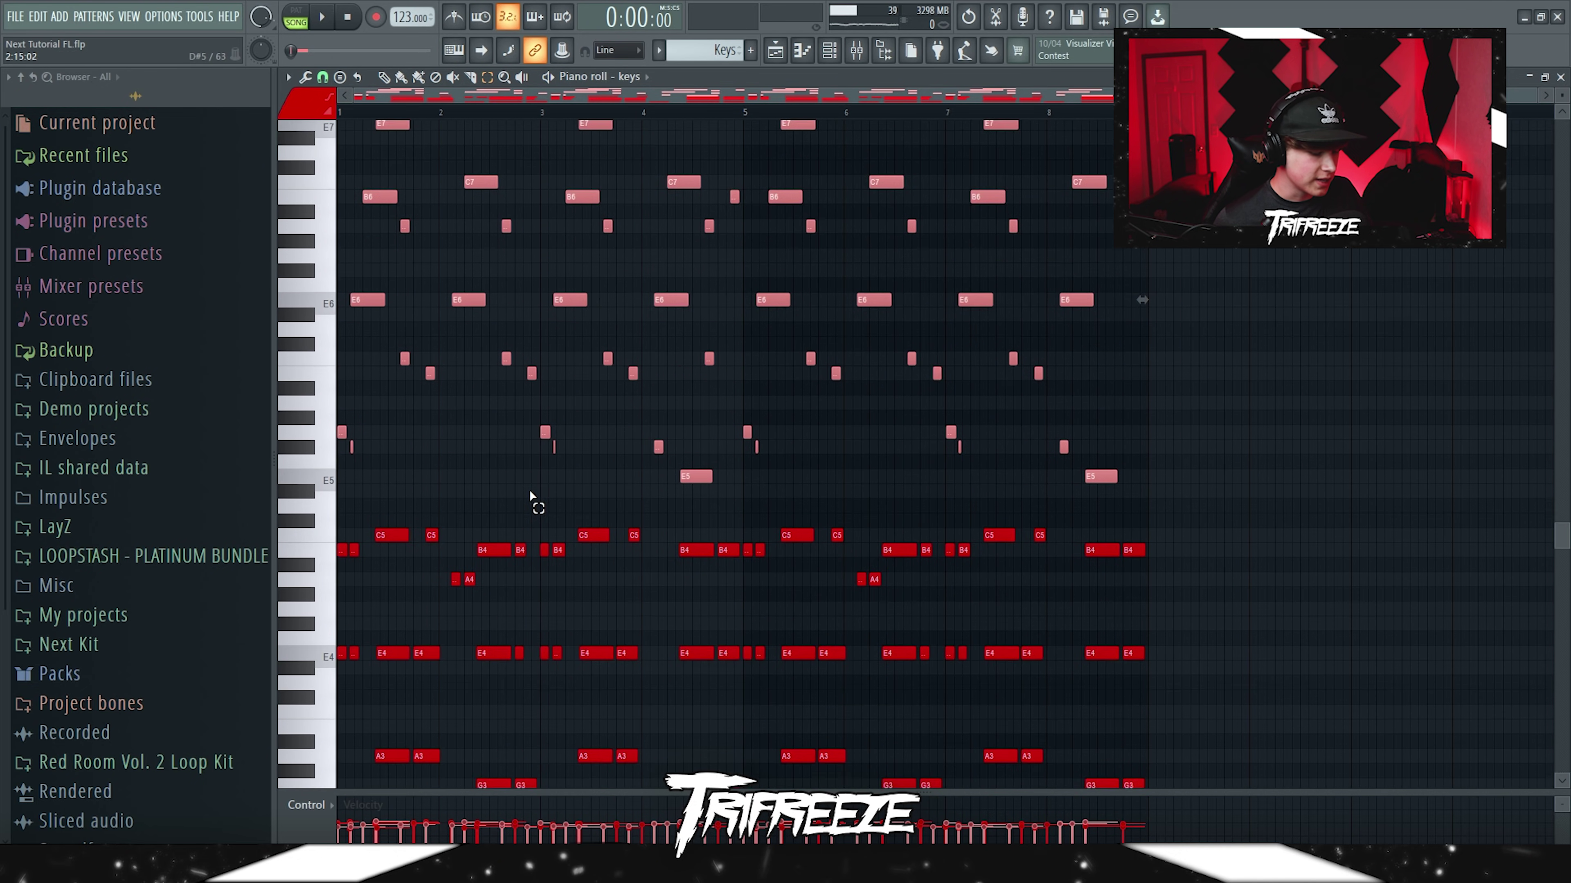
pyautogui.press('Delete')
pyautogui.press('space')
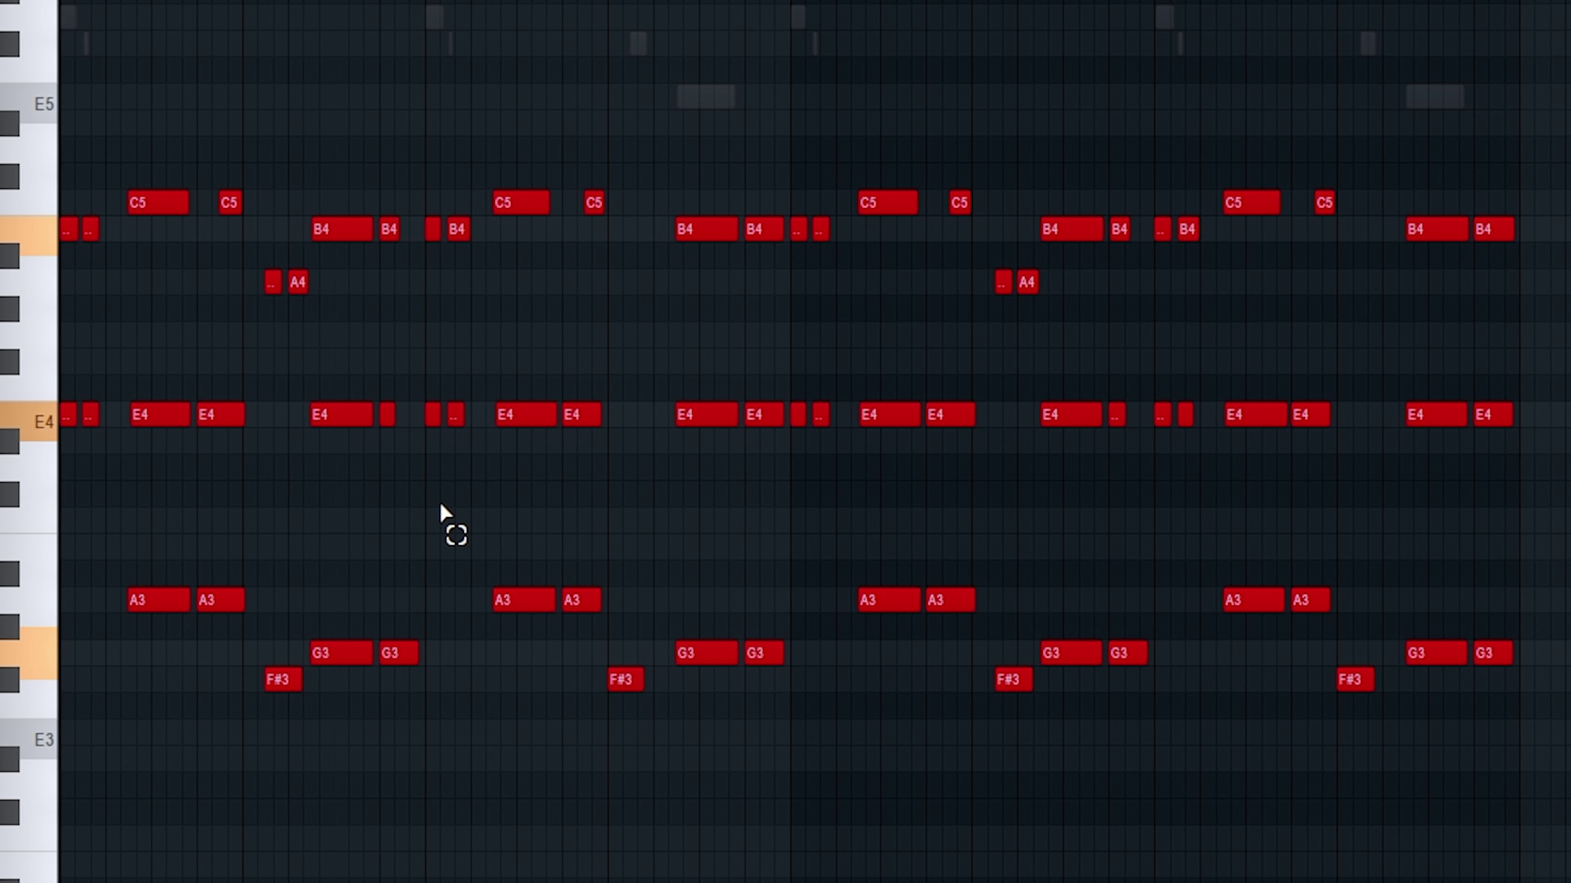
pyautogui.hotkey('ctrl', 'z')
# - Select the keys melody notes from E5 upward and play the full pattern
pyautogui.scroll(2, 789, 107)
pyautogui.moveTo(1430, 45); pyautogui.dragTo(196, 584)
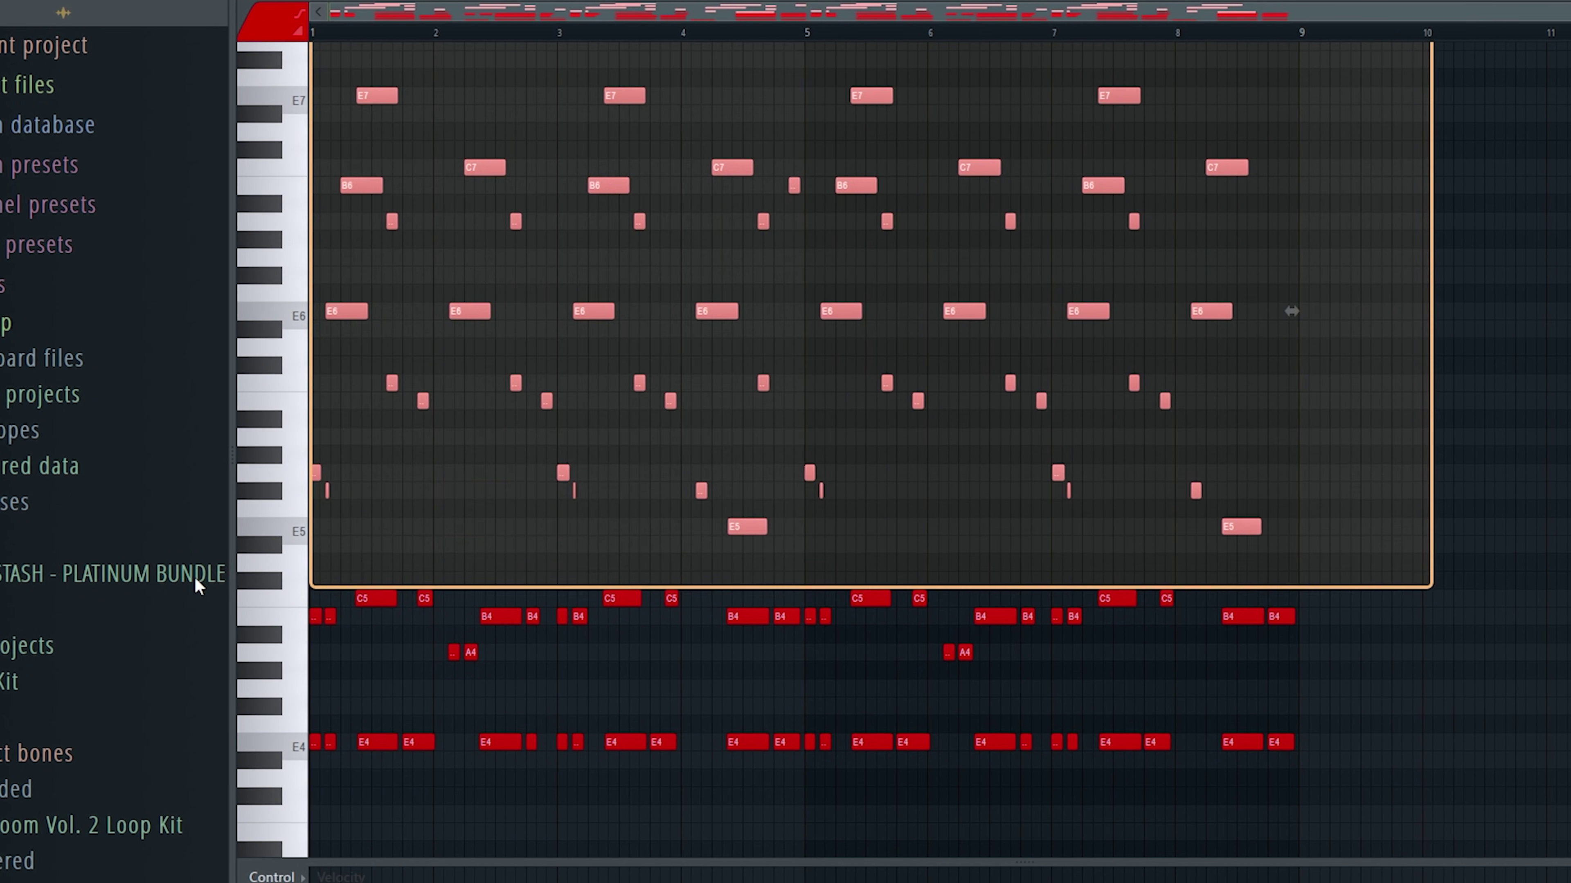
pyautogui.scroll(2, 592, 490)
pyautogui.press('space')
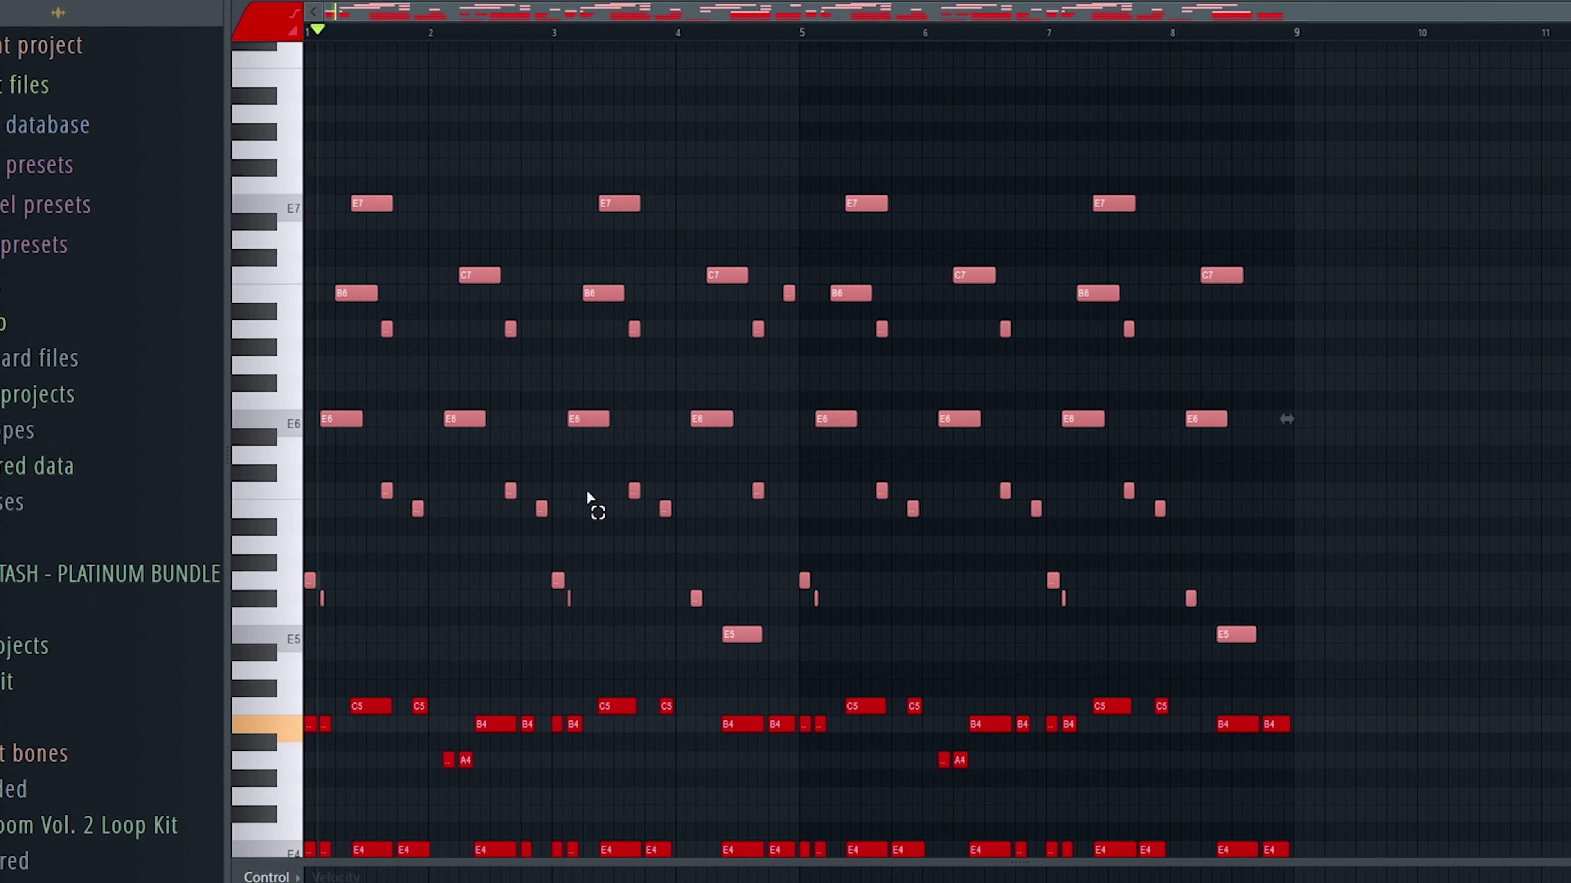
pyautogui.keyDown('ctrl'); pyautogui.click(621, 520); pyautogui.keyUp('ctrl')
pyautogui.scroll(-1, 625, 513)
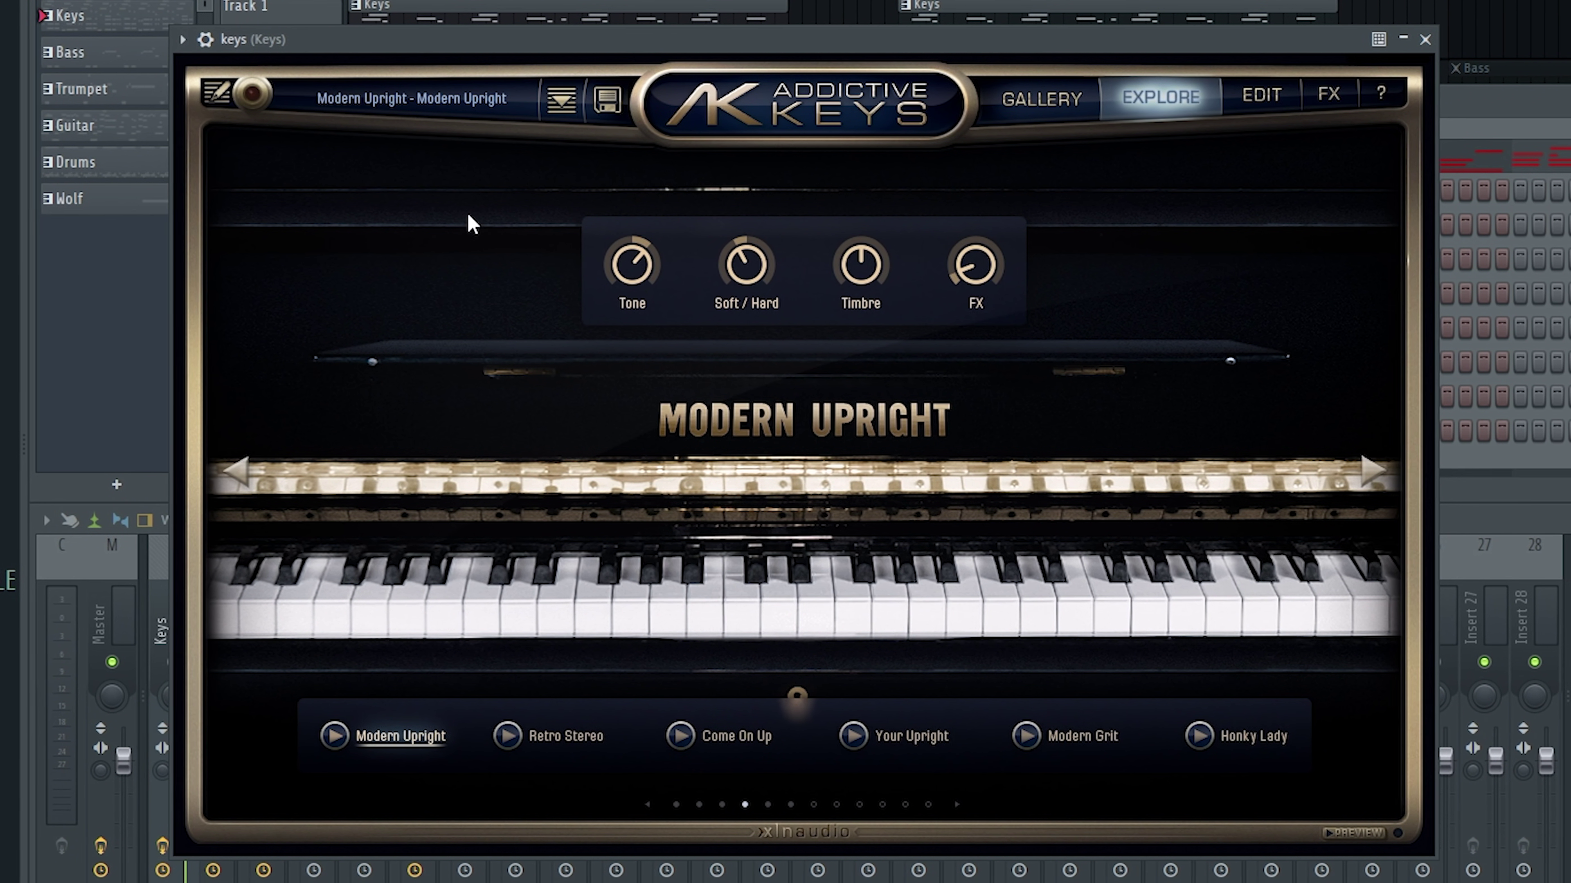
# - Open the preset list of the Addictive Keys instrument used for the Modern Upright piano
pyautogui.click(560, 99)
pyautogui.scroll(1, 660, 458)
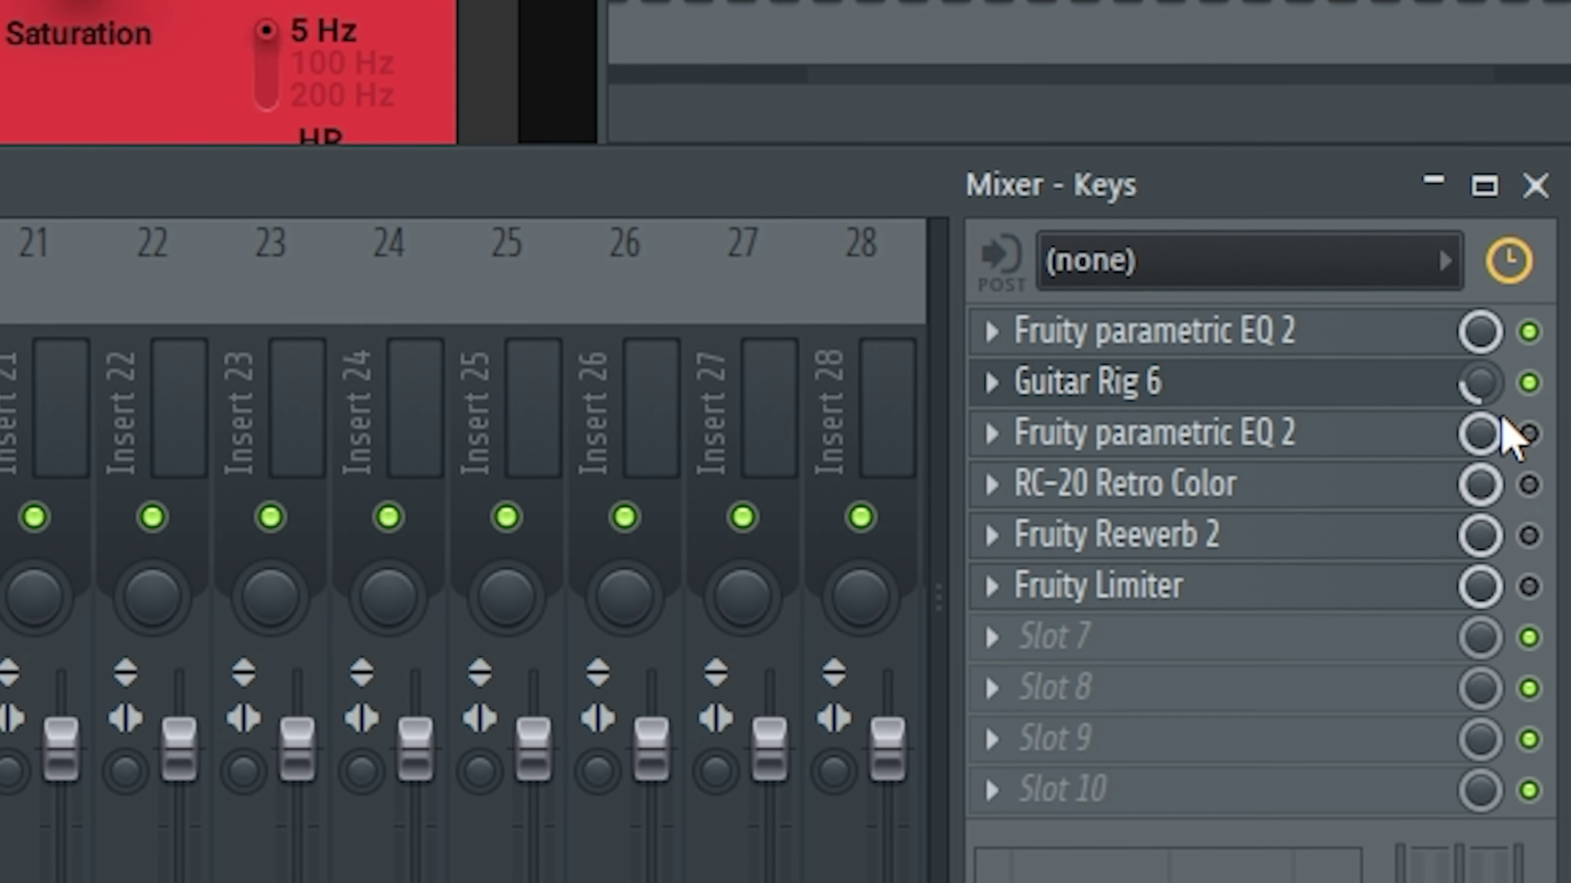
# - Enable the second Fruity Parametric EQ 2 on the Keys mixer track and lower Guitar Rig 6's mix level
pyautogui.click(1527, 433)
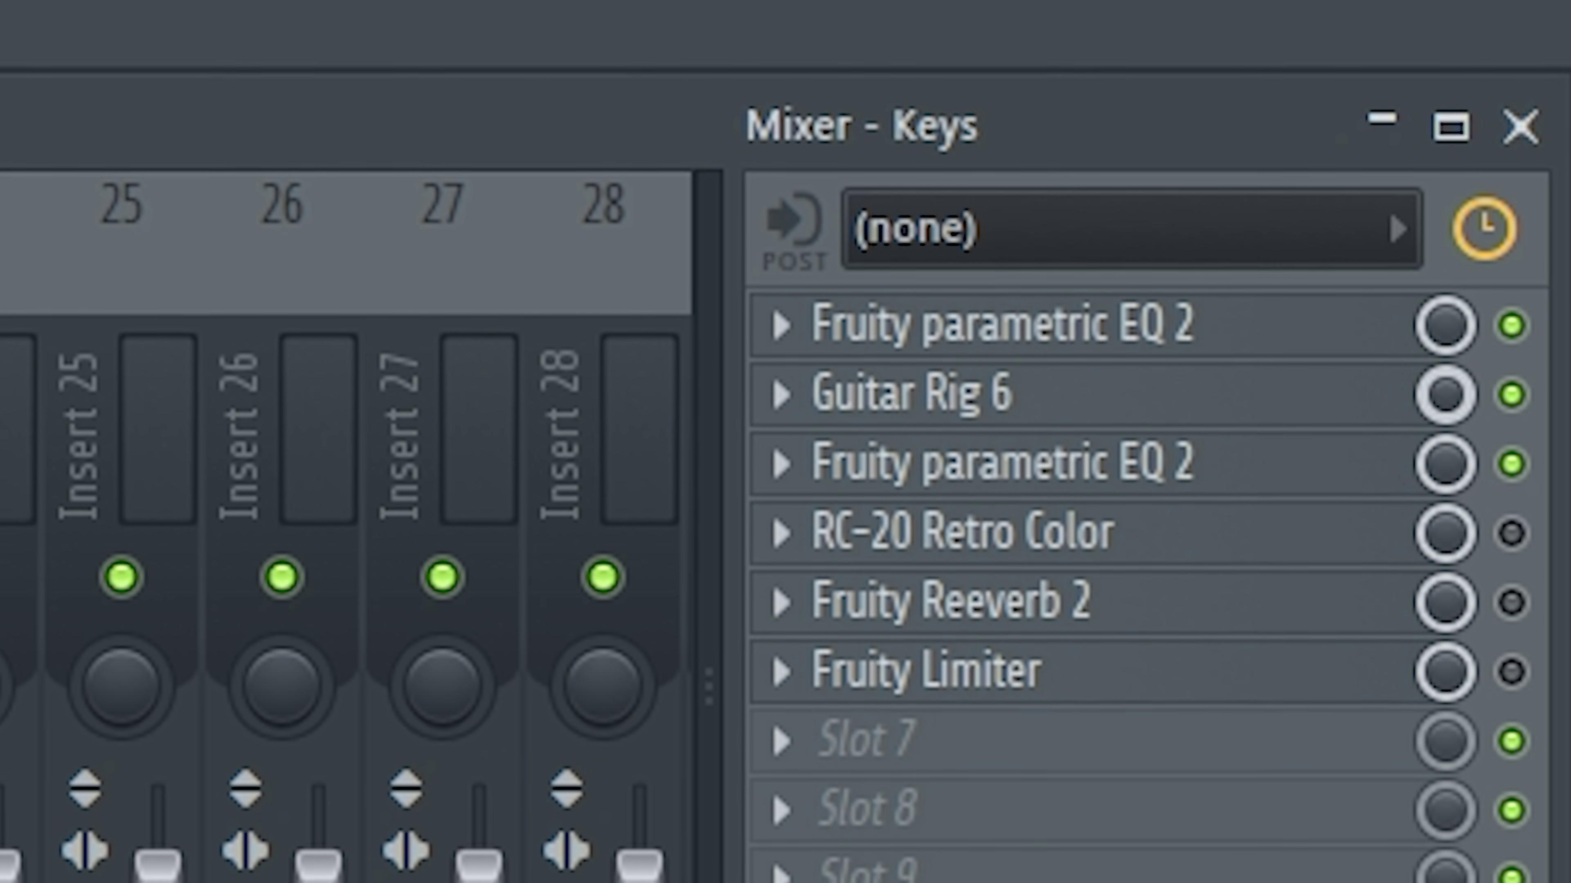
pyautogui.moveTo(1446, 399); pyautogui.dragTo(1445, 495)
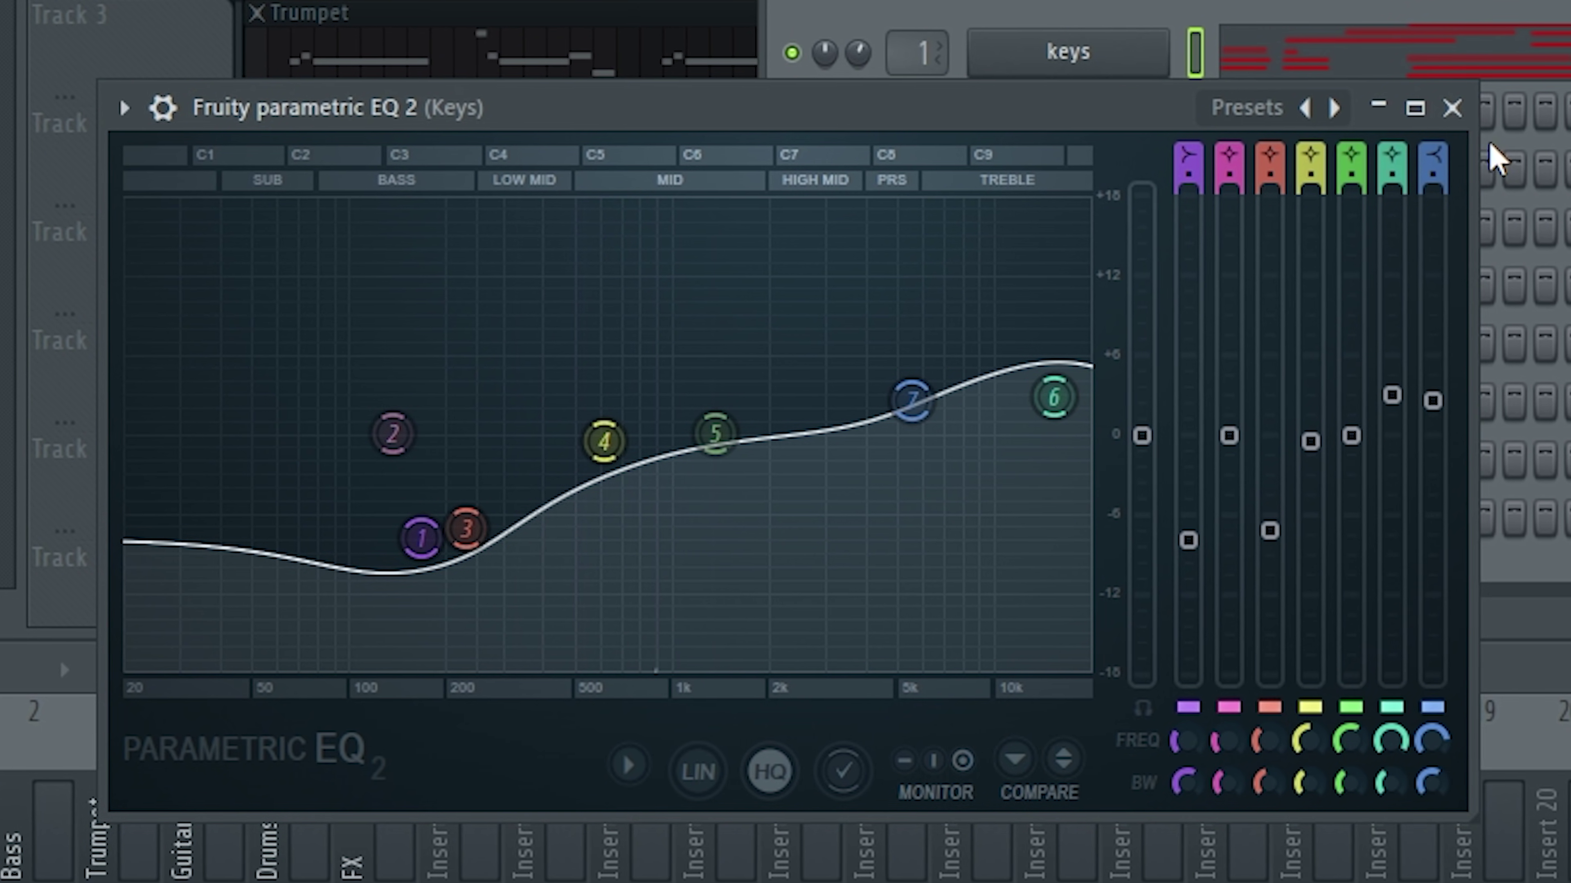
# - Review the Fruity Parametric EQ 2, RC-20 Retro Color and Fruity Reeverb 2 settings on the Keys mixer track
pyautogui.click(1458, 108)
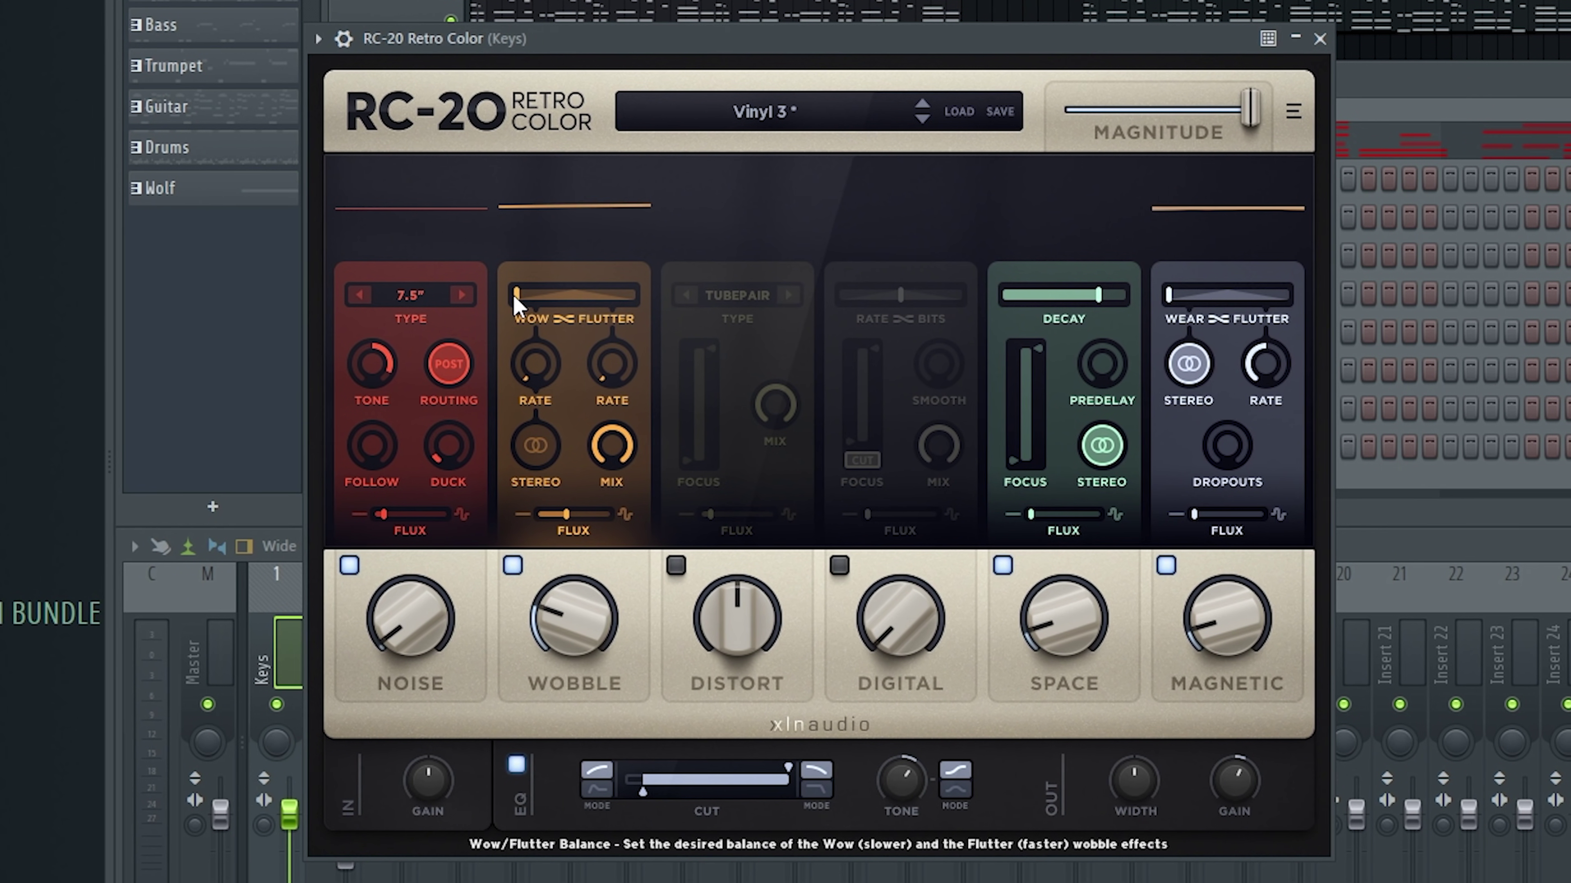
pyautogui.moveTo(551, 401)
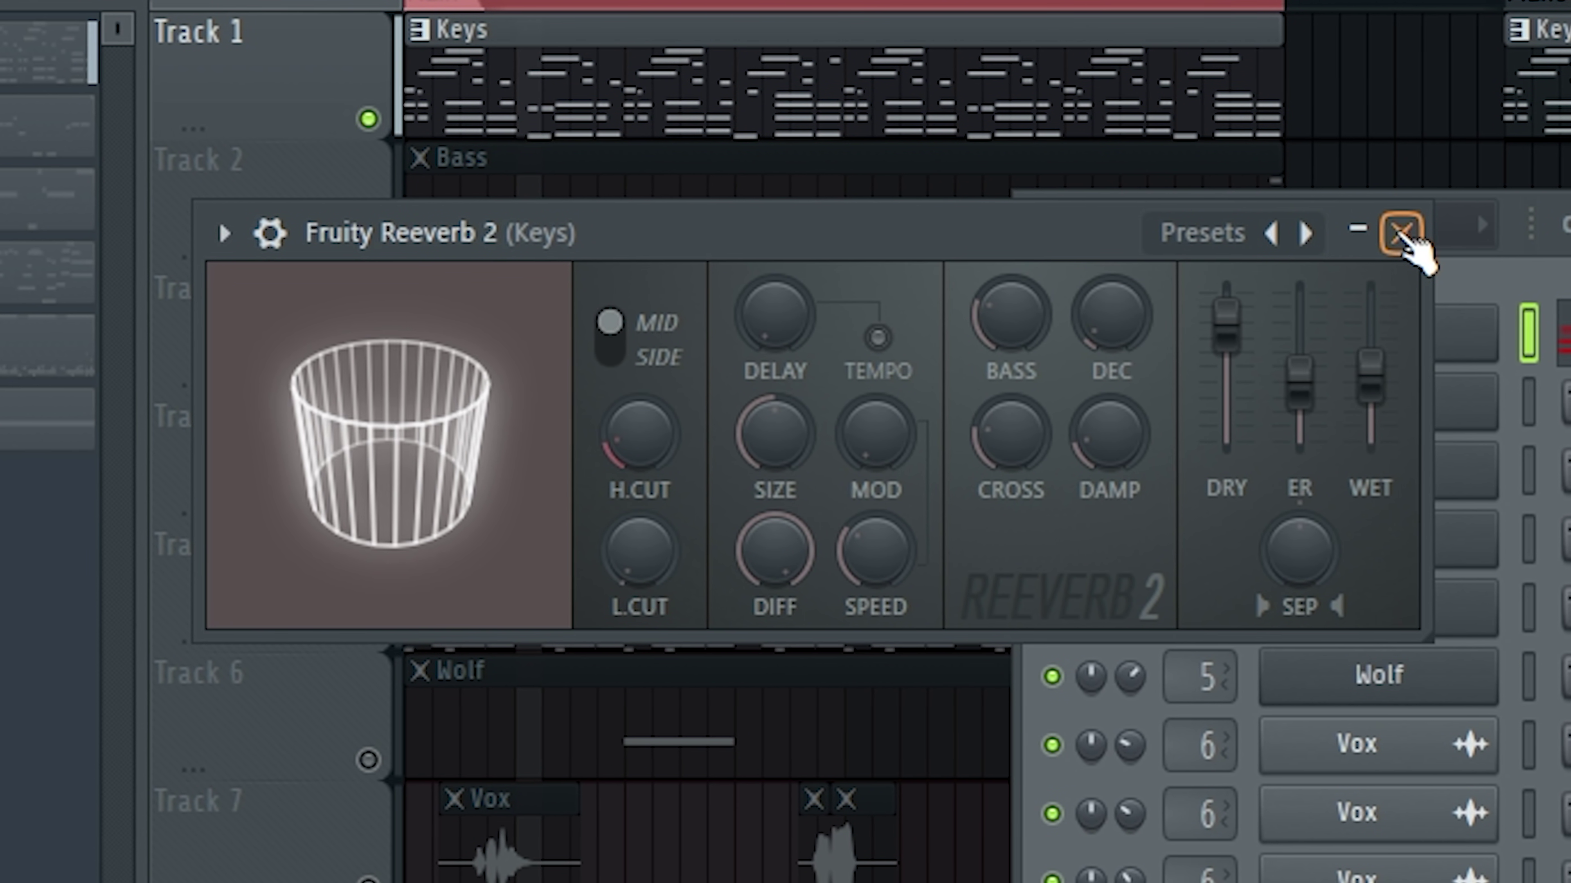
pyautogui.click(1391, 238)
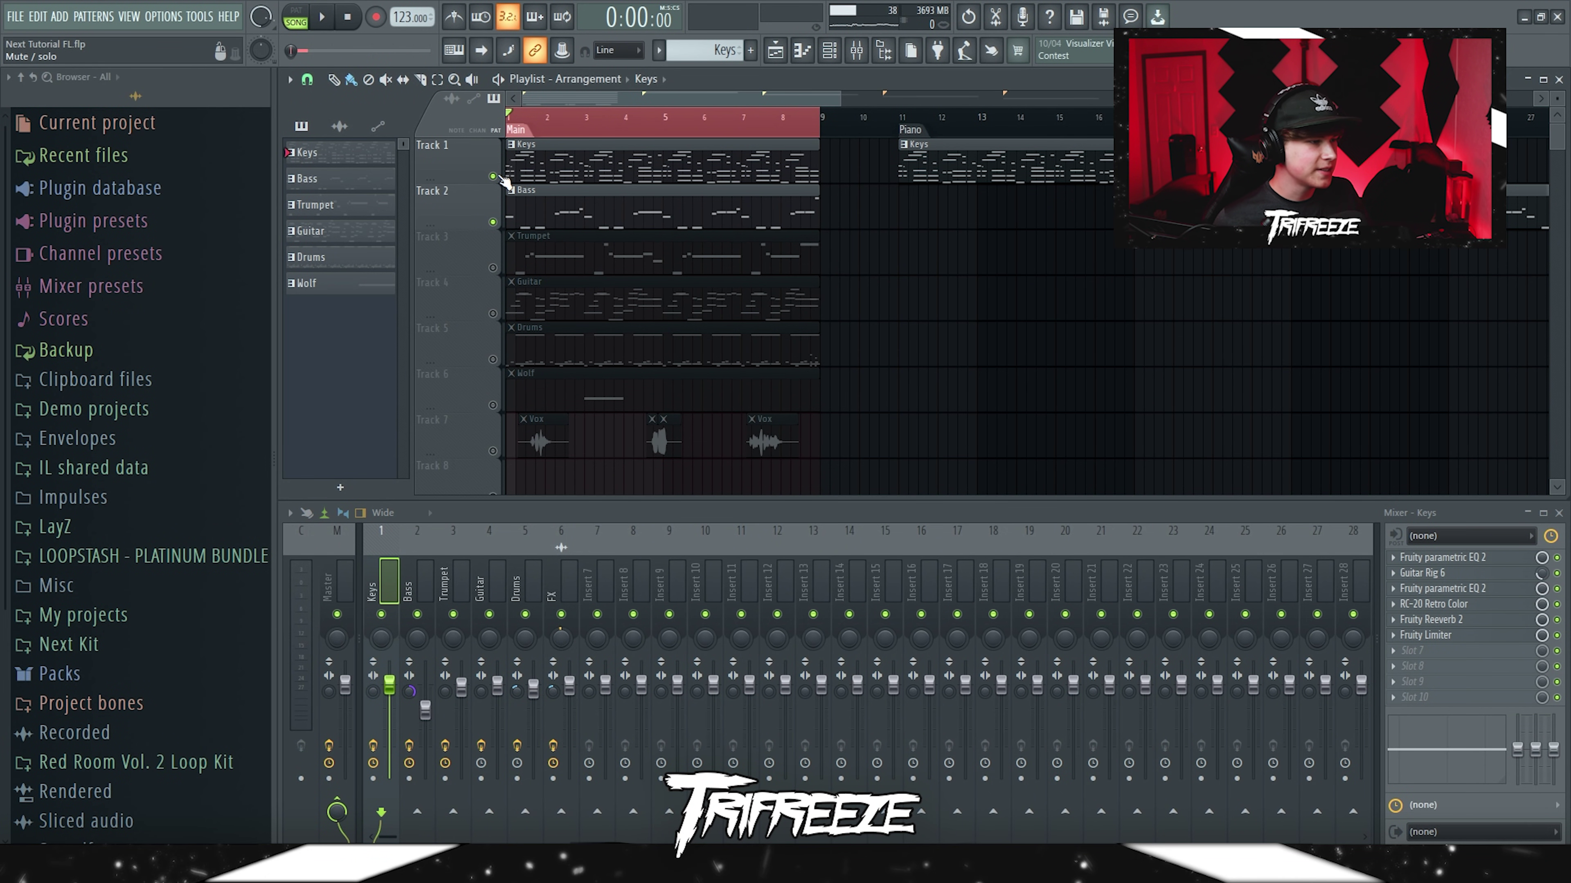
# - Mute the Keys playlist track and play the Bass pattern on its own
pyautogui.click(495, 176)
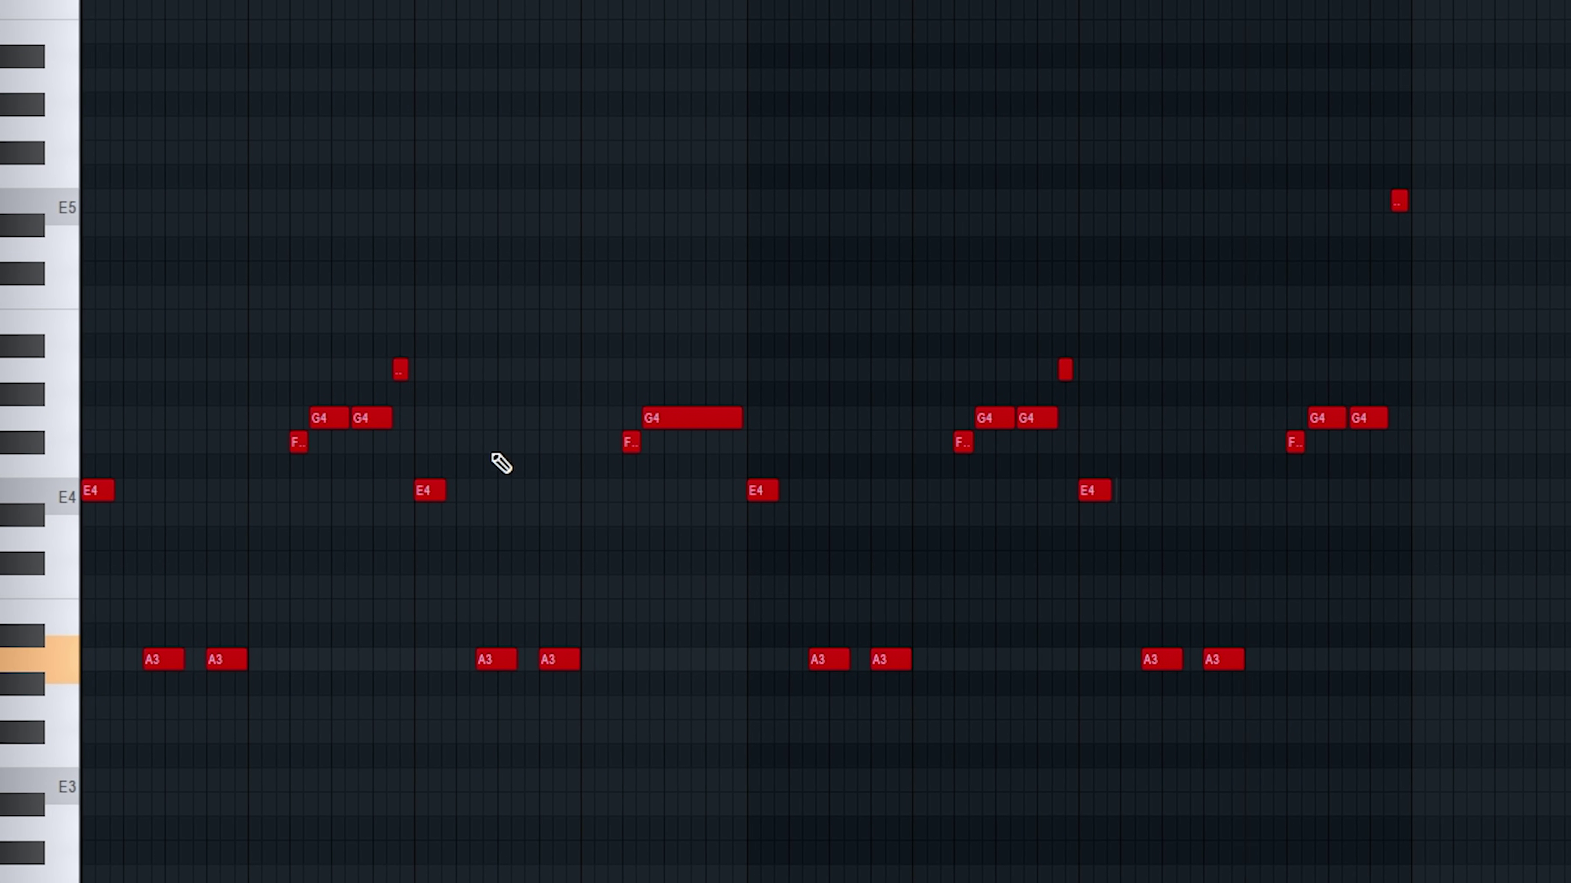
pyautogui.press('space')
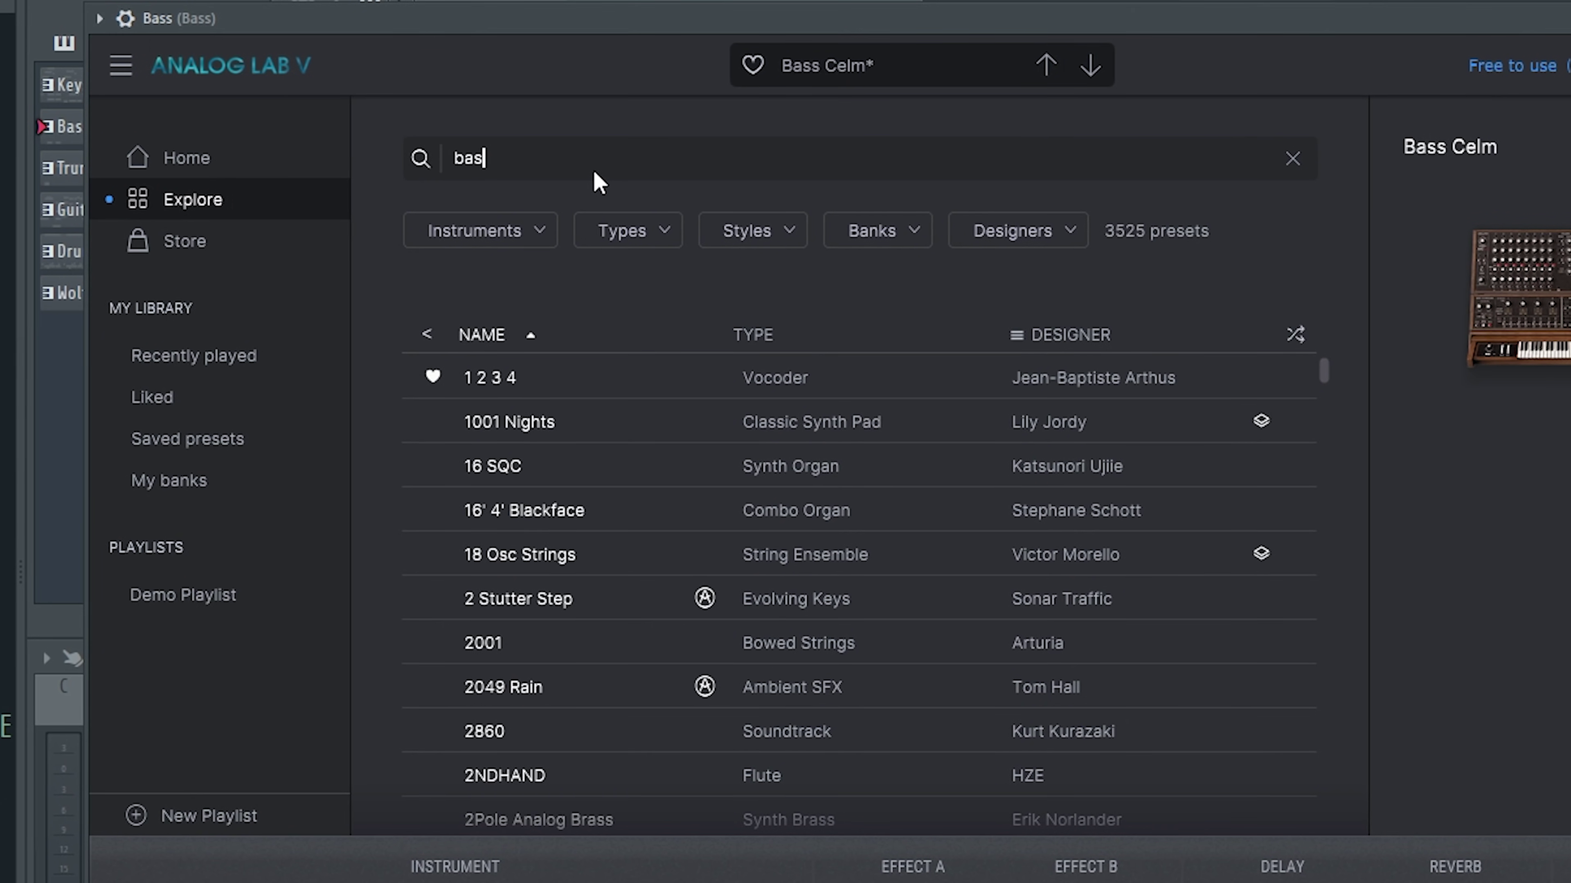
# - Search the Analog Lab V presets for "bass celm"
pyautogui.press('BackSpace')
pyautogui.press('BackSpace')
pyautogui.press('BackSpace')
pyautogui.write('bass cel')
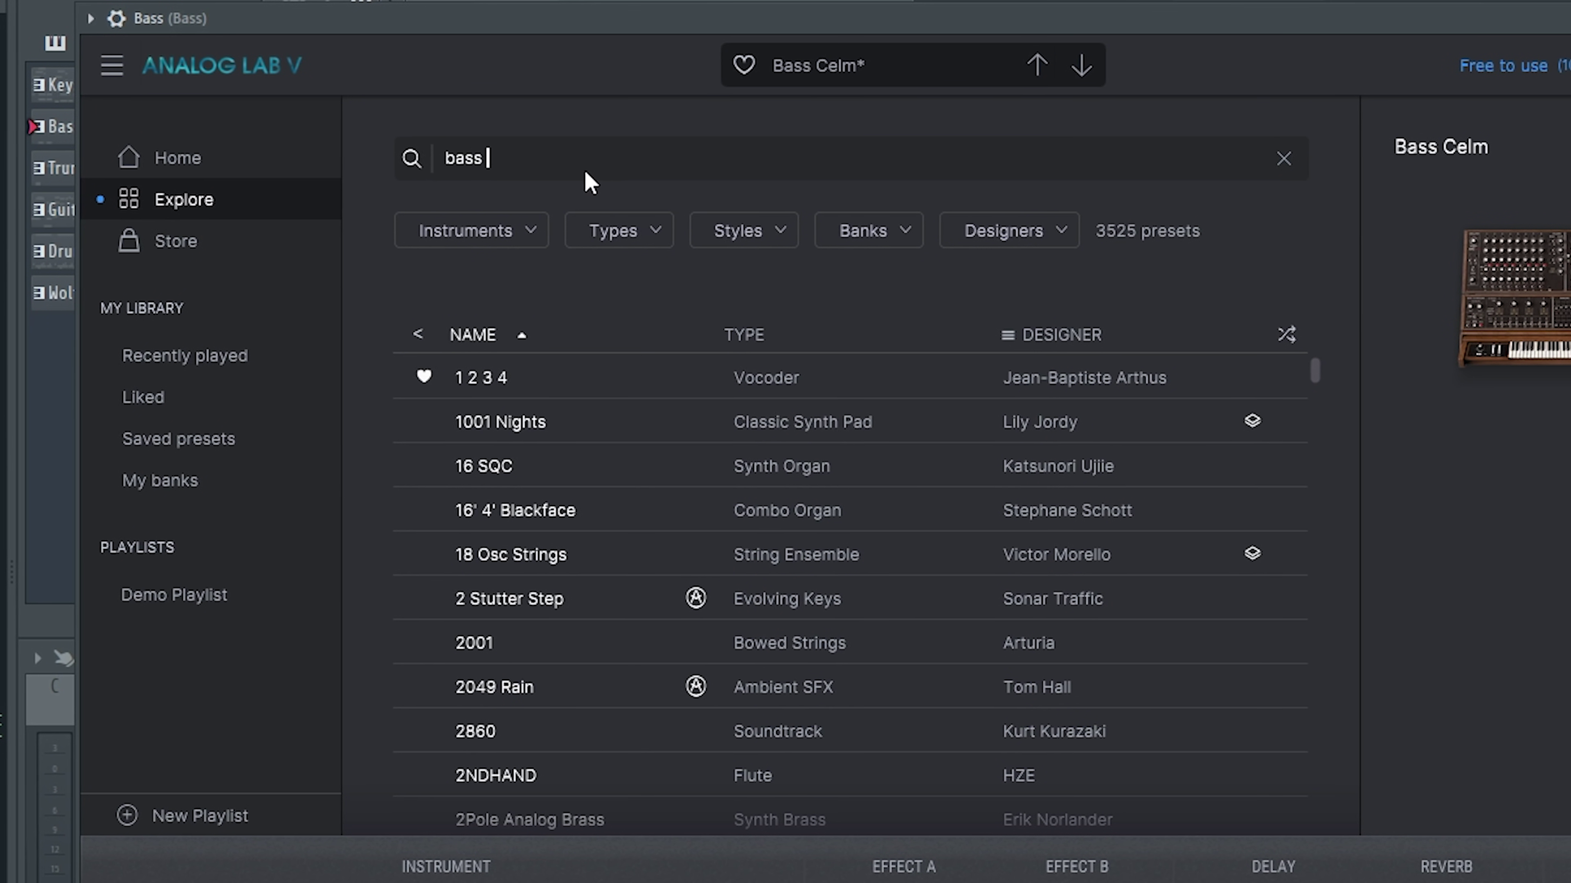
pyautogui.write('m')
pyautogui.press('Return')
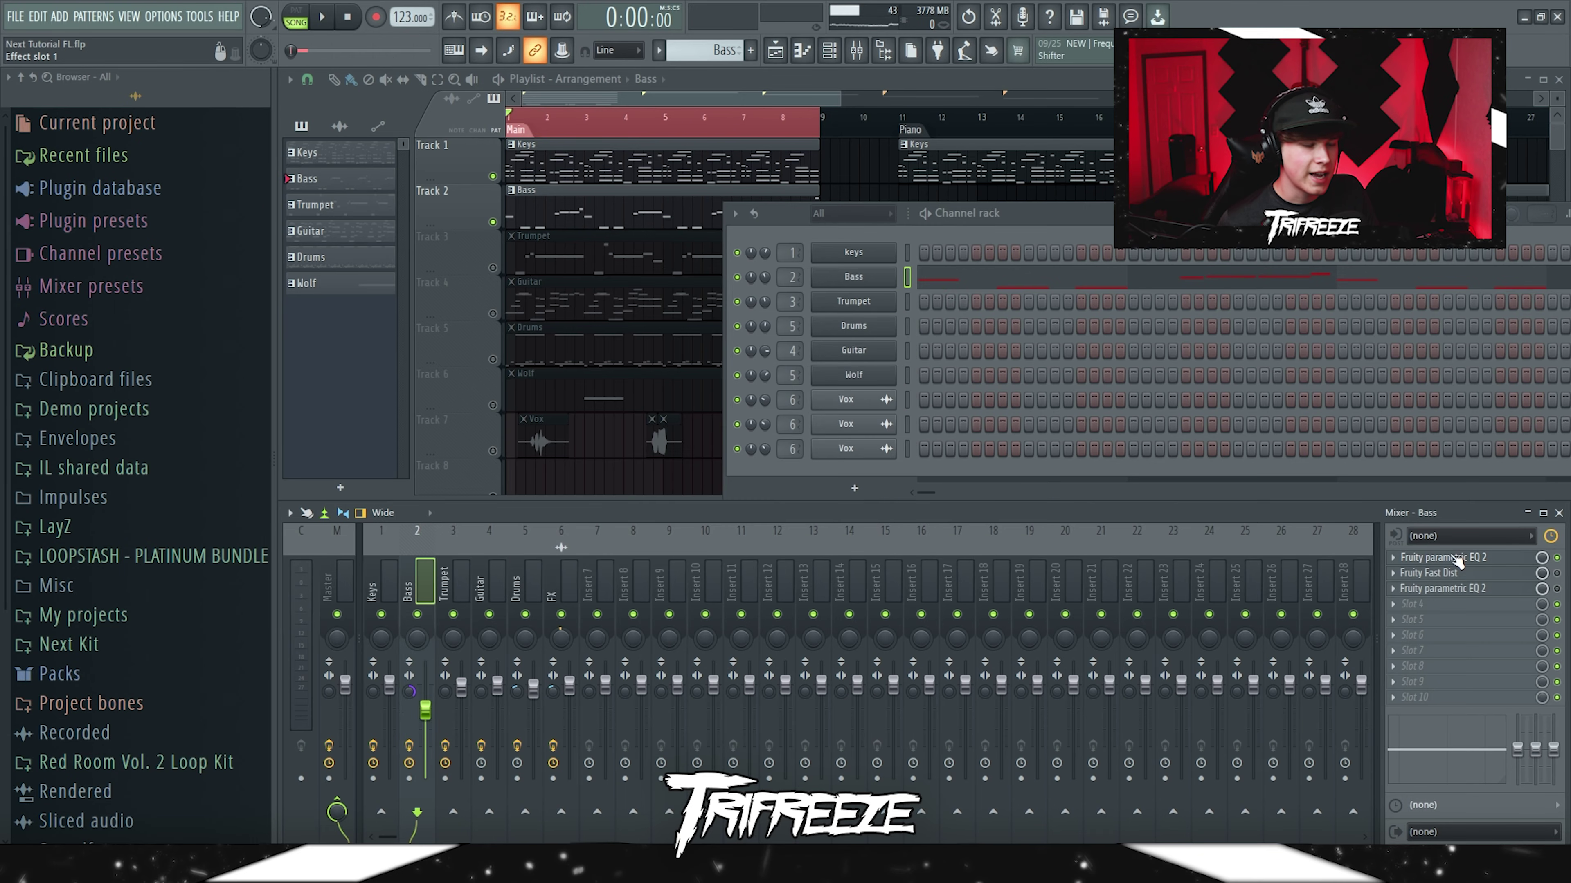
# - Review the first Fruity Parametric EQ 2 and Fruity Fast Dist on the Bass mixer track, and enable Fruity Fast Dist
pyautogui.click(1454, 560)
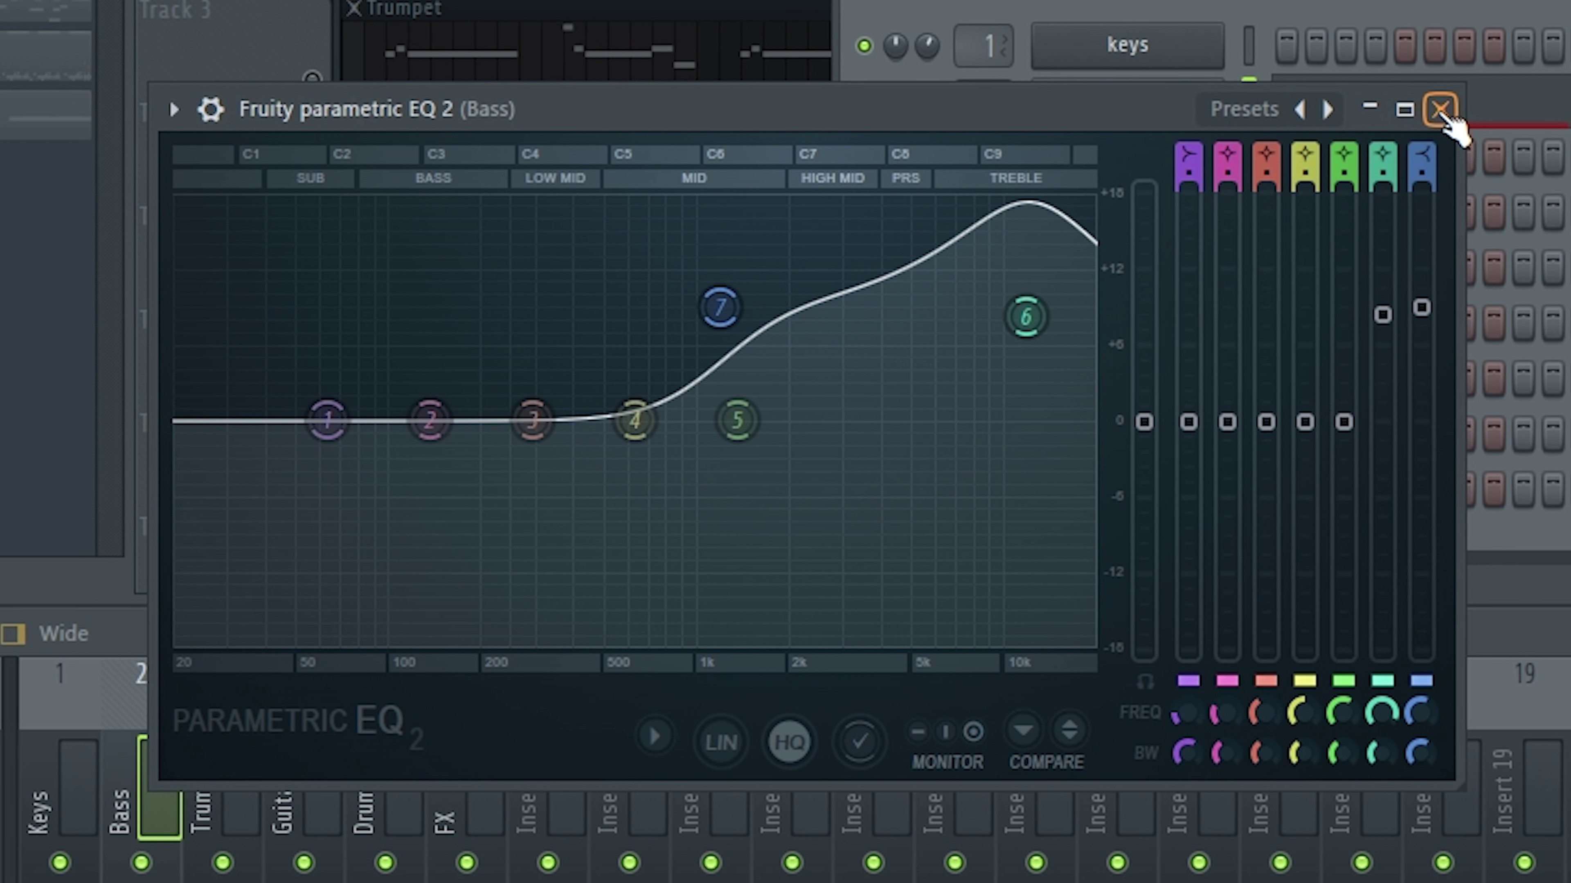
pyautogui.click(1434, 111)
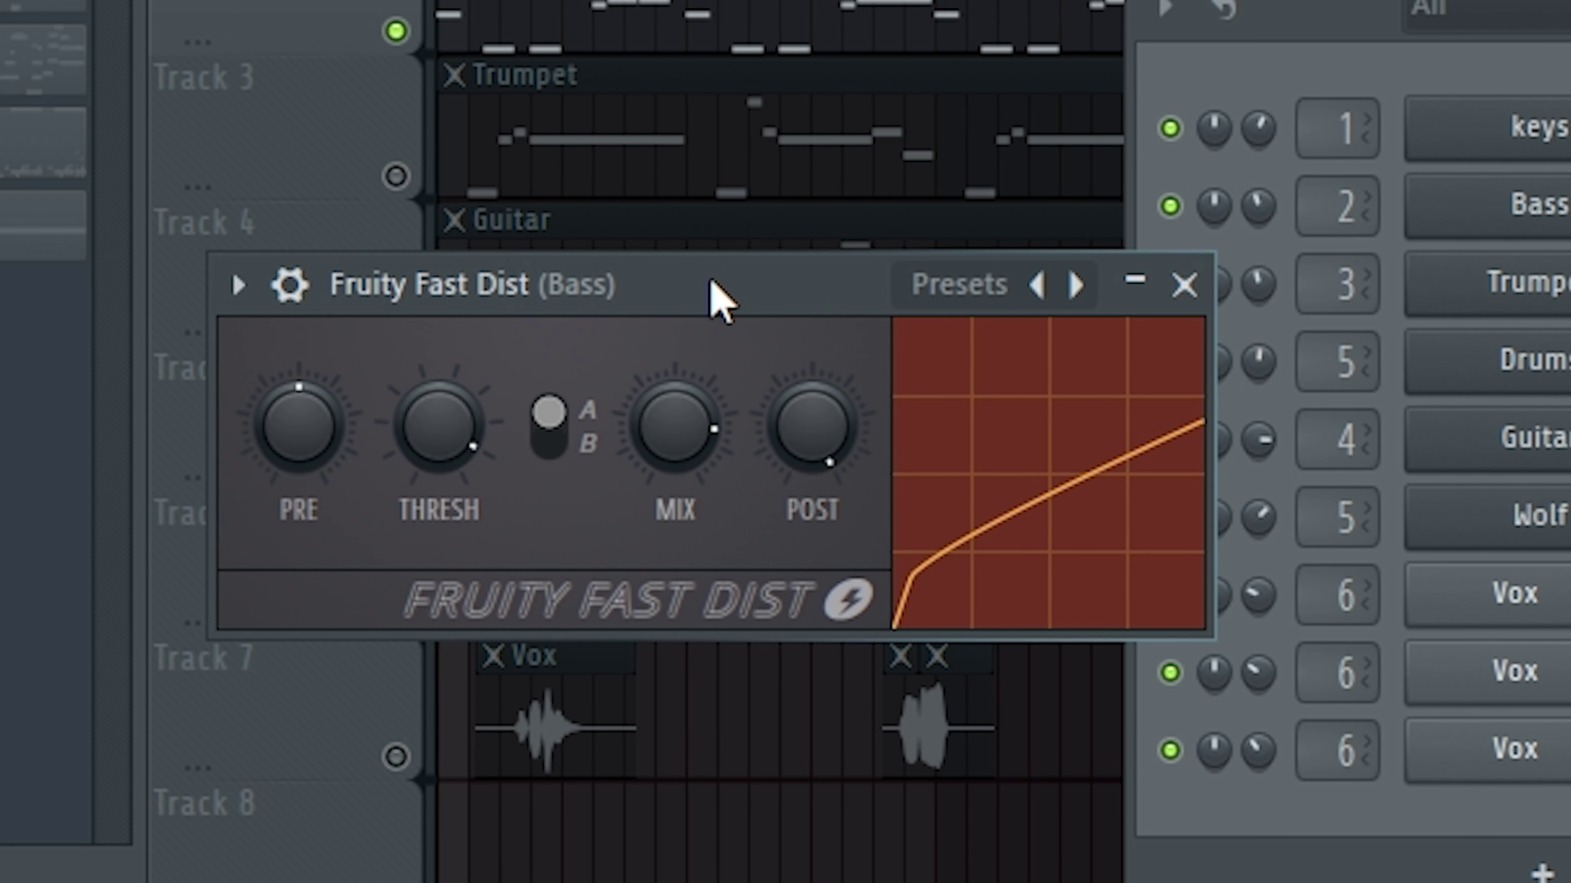
pyautogui.moveTo(711, 281); pyautogui.dragTo(811, 259)
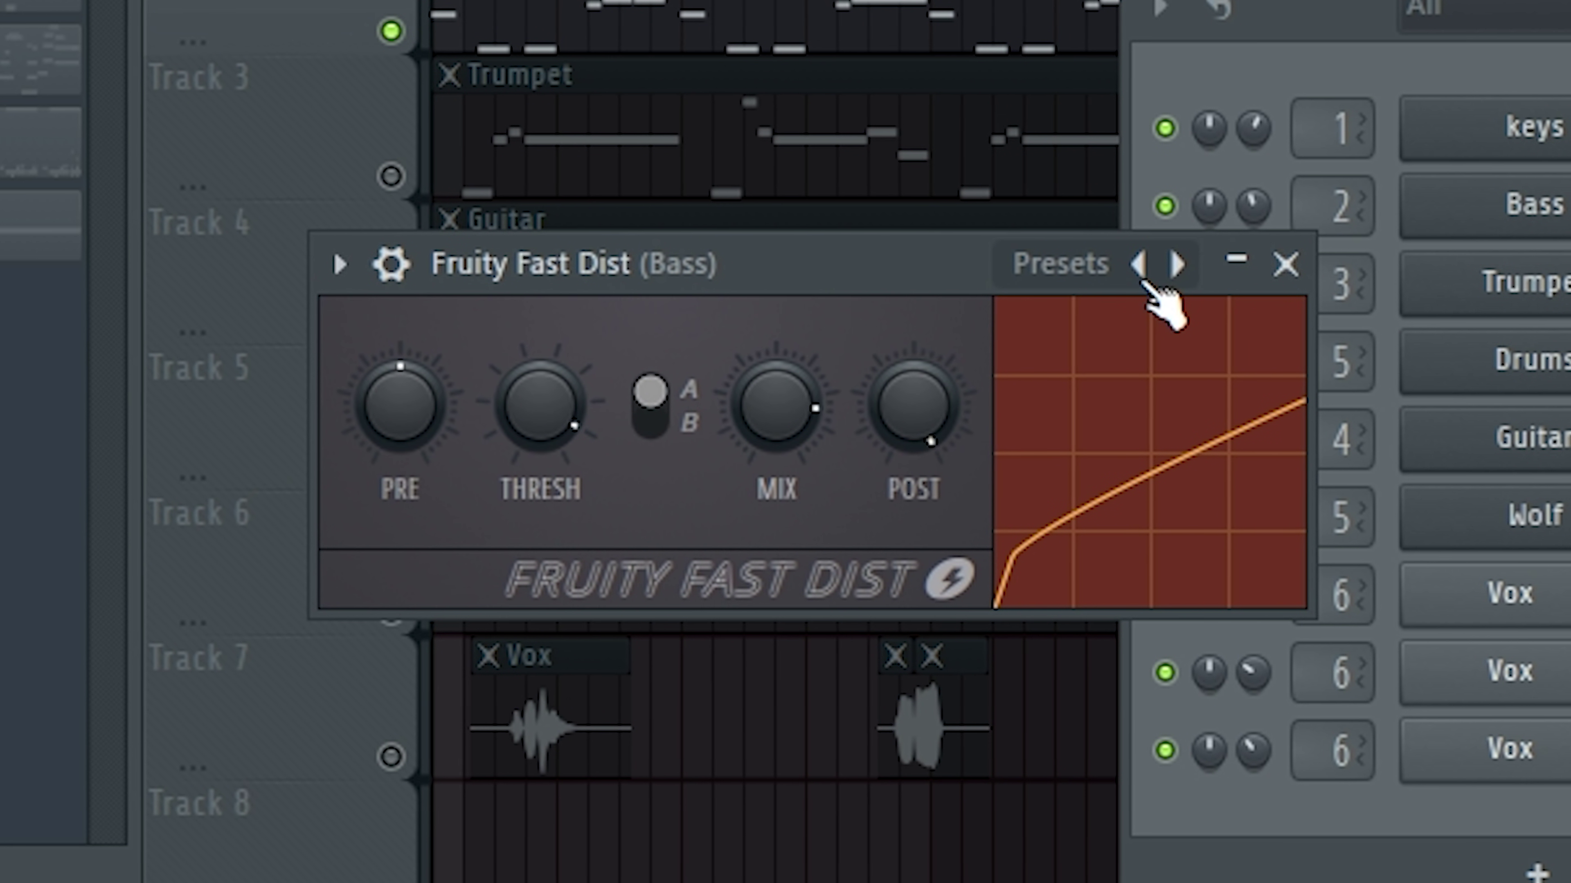
pyautogui.moveTo(956, 287); pyautogui.dragTo(859, 228)
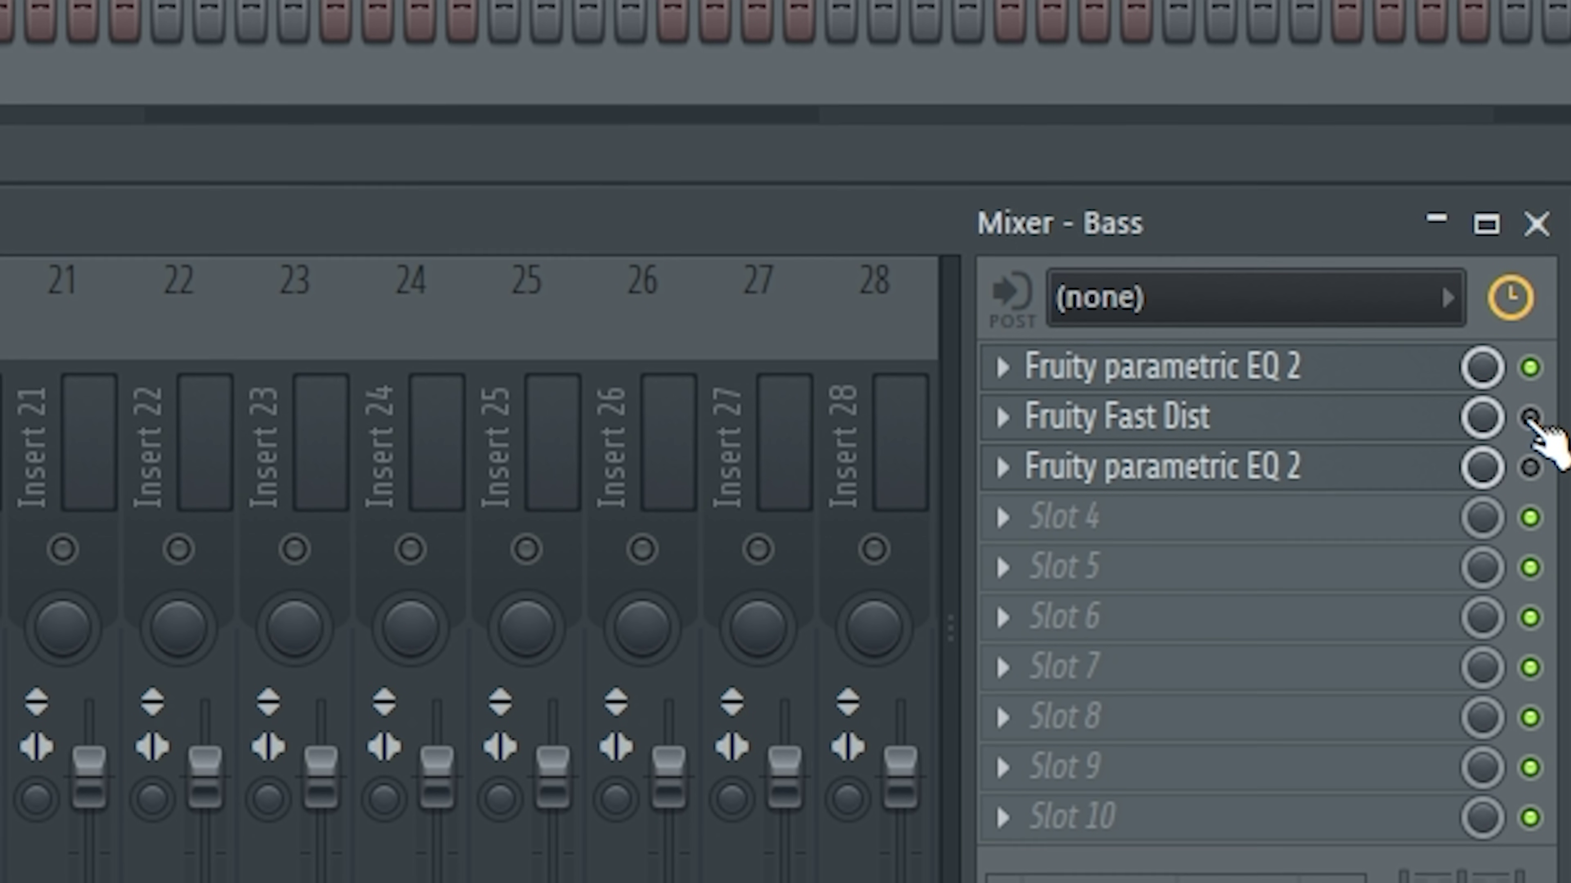
pyautogui.click(1530, 418)
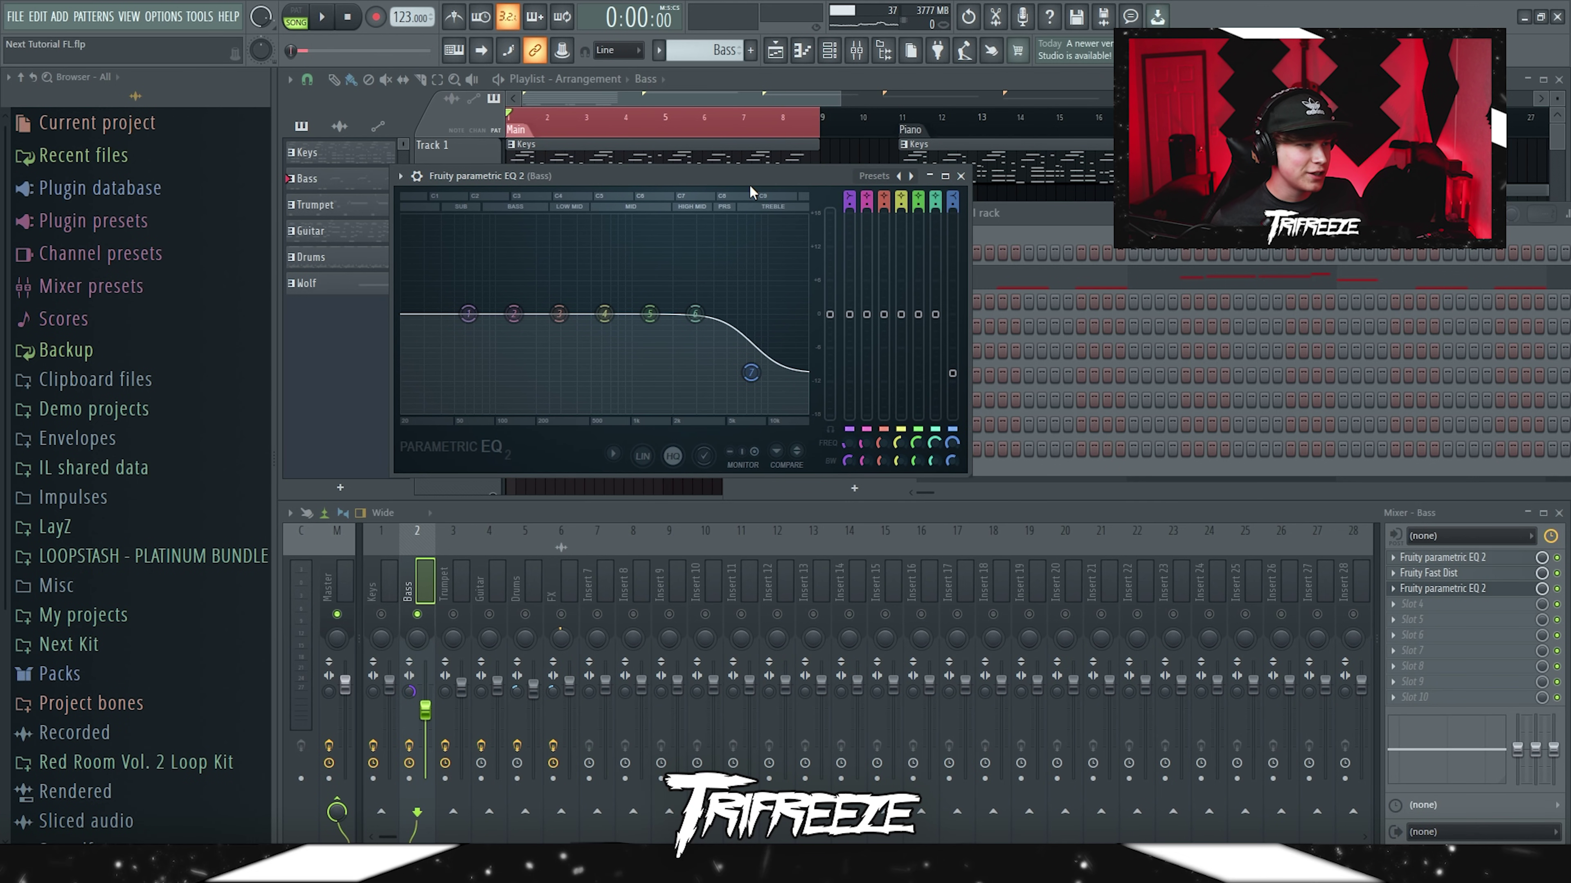
# - Nudge band 7 of the Bass track's second Fruity Parametric EQ 2 to about -9.8 dB at 7660 Hz and audition the bass
pyautogui.moveTo(749, 186); pyautogui.dragTo(751, 184)
pyautogui.moveTo(754, 370); pyautogui.dragTo(754, 368)
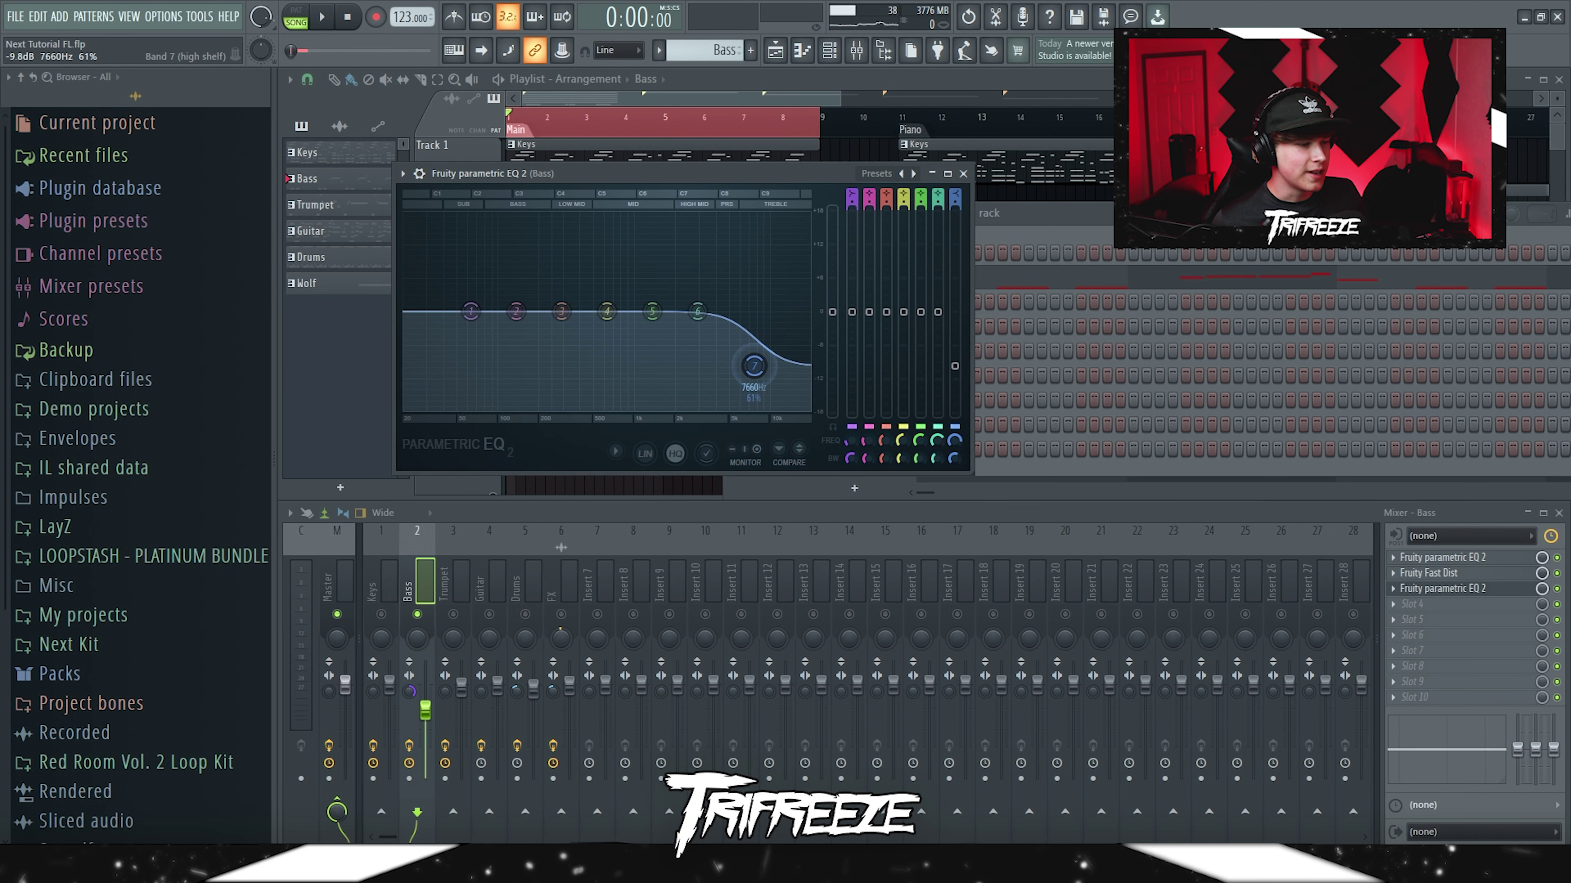
pyautogui.press('space')
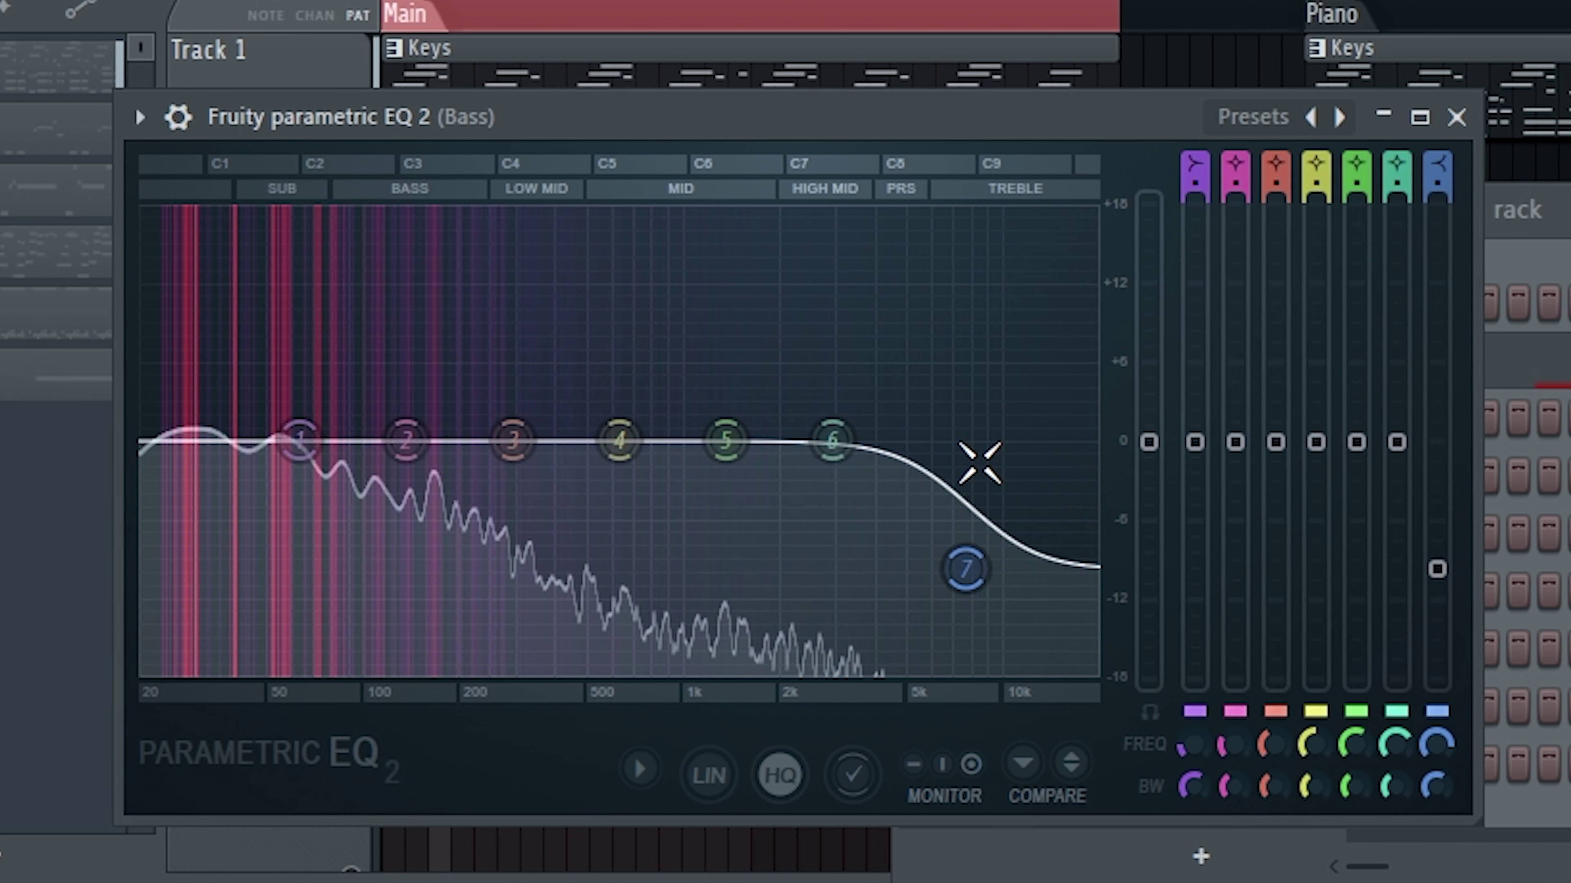
pyautogui.click(1449, 118)
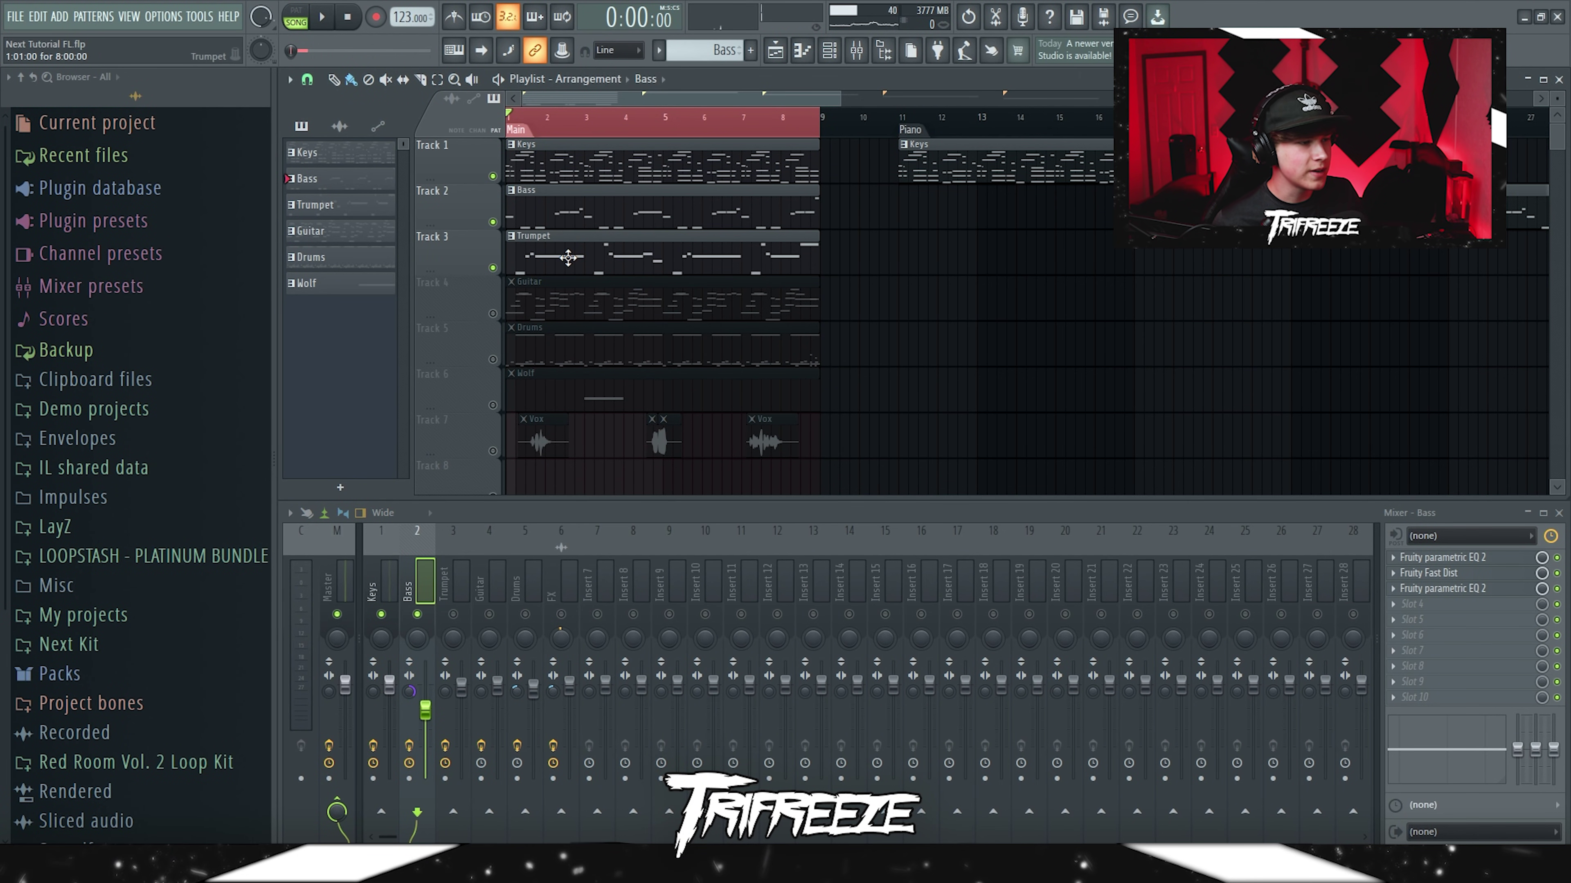
# - Examine the Trumpet pattern's notes in the piano roll and return to the playlist and mixer
pyautogui.doubleClick(568, 258)
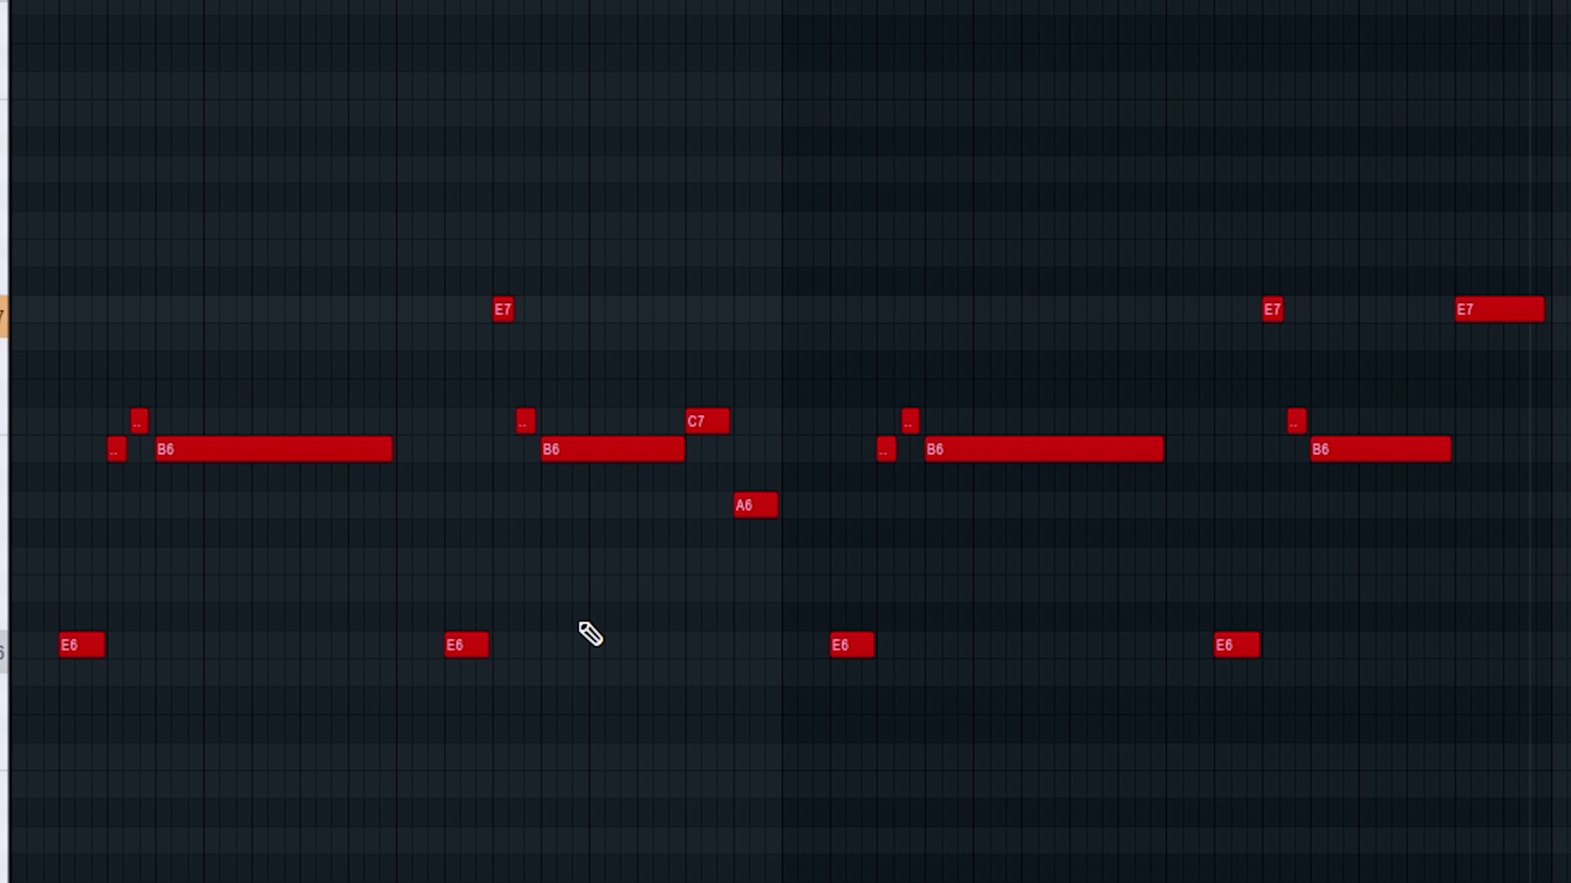
pyautogui.press('F7')
pyautogui.press('F6')
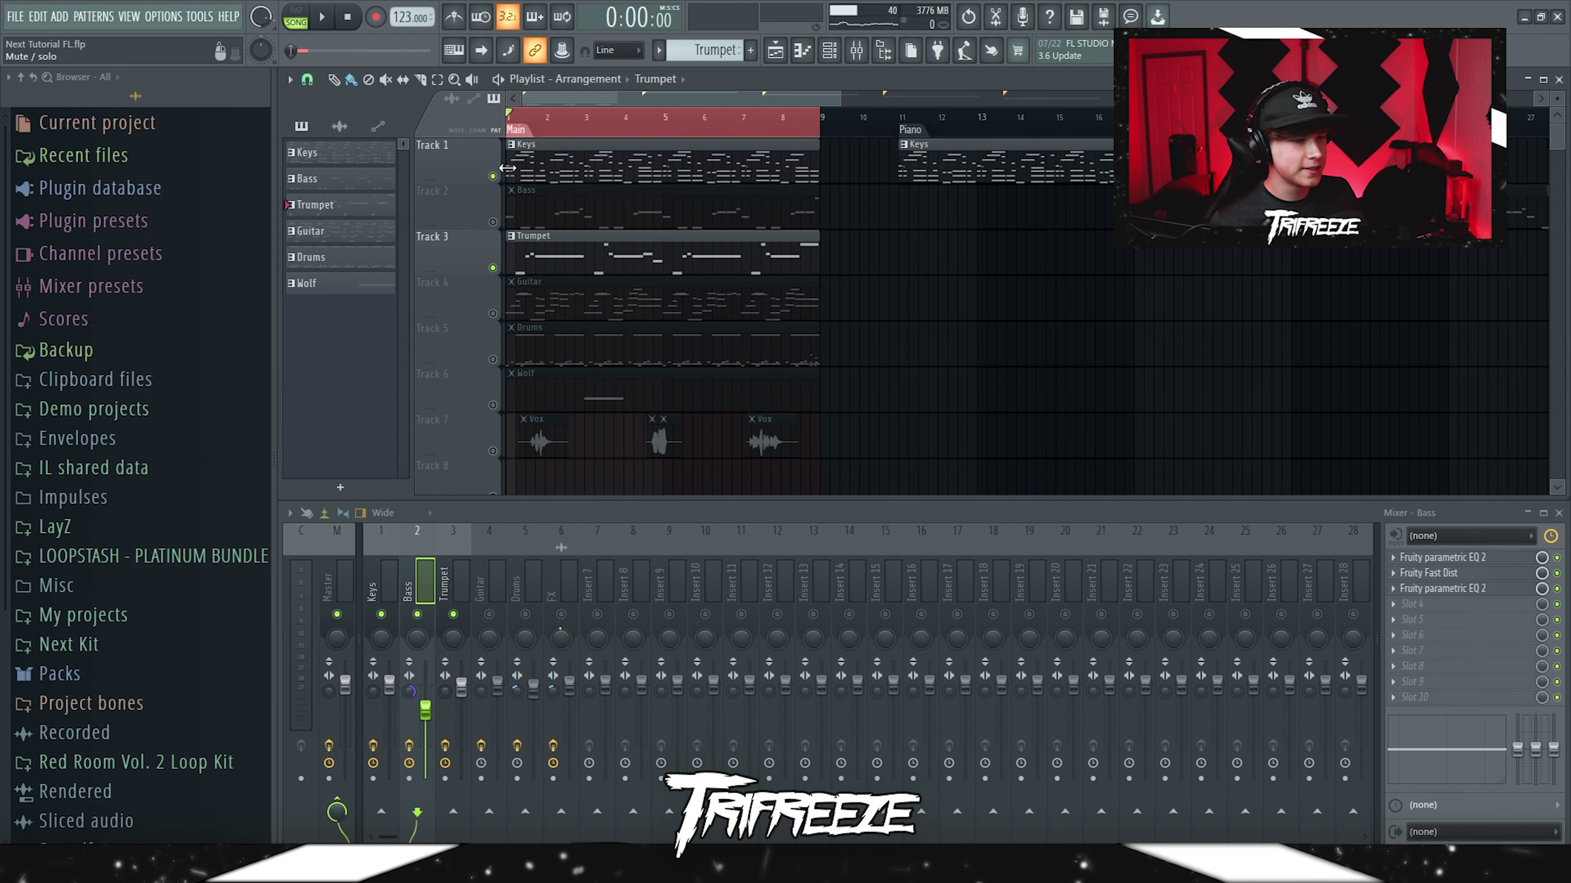
# - Open the Trumpet pattern in the piano roll and delete all of its notes
pyautogui.doubleClick(681, 253)
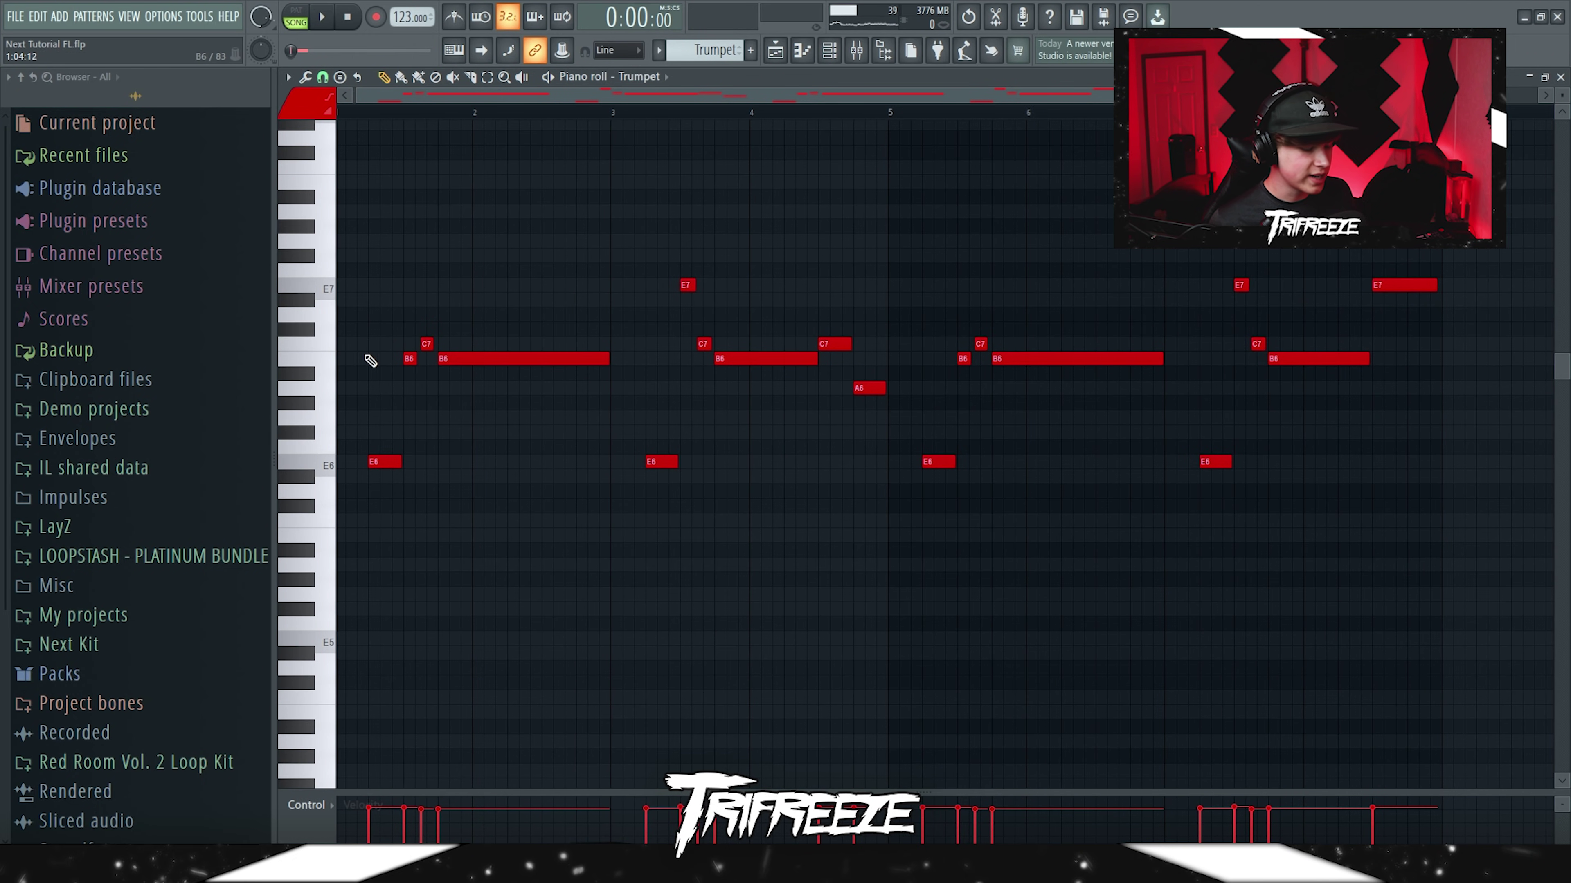
pyautogui.hotkey('ctrl', 'a')
pyautogui.press('Delete')
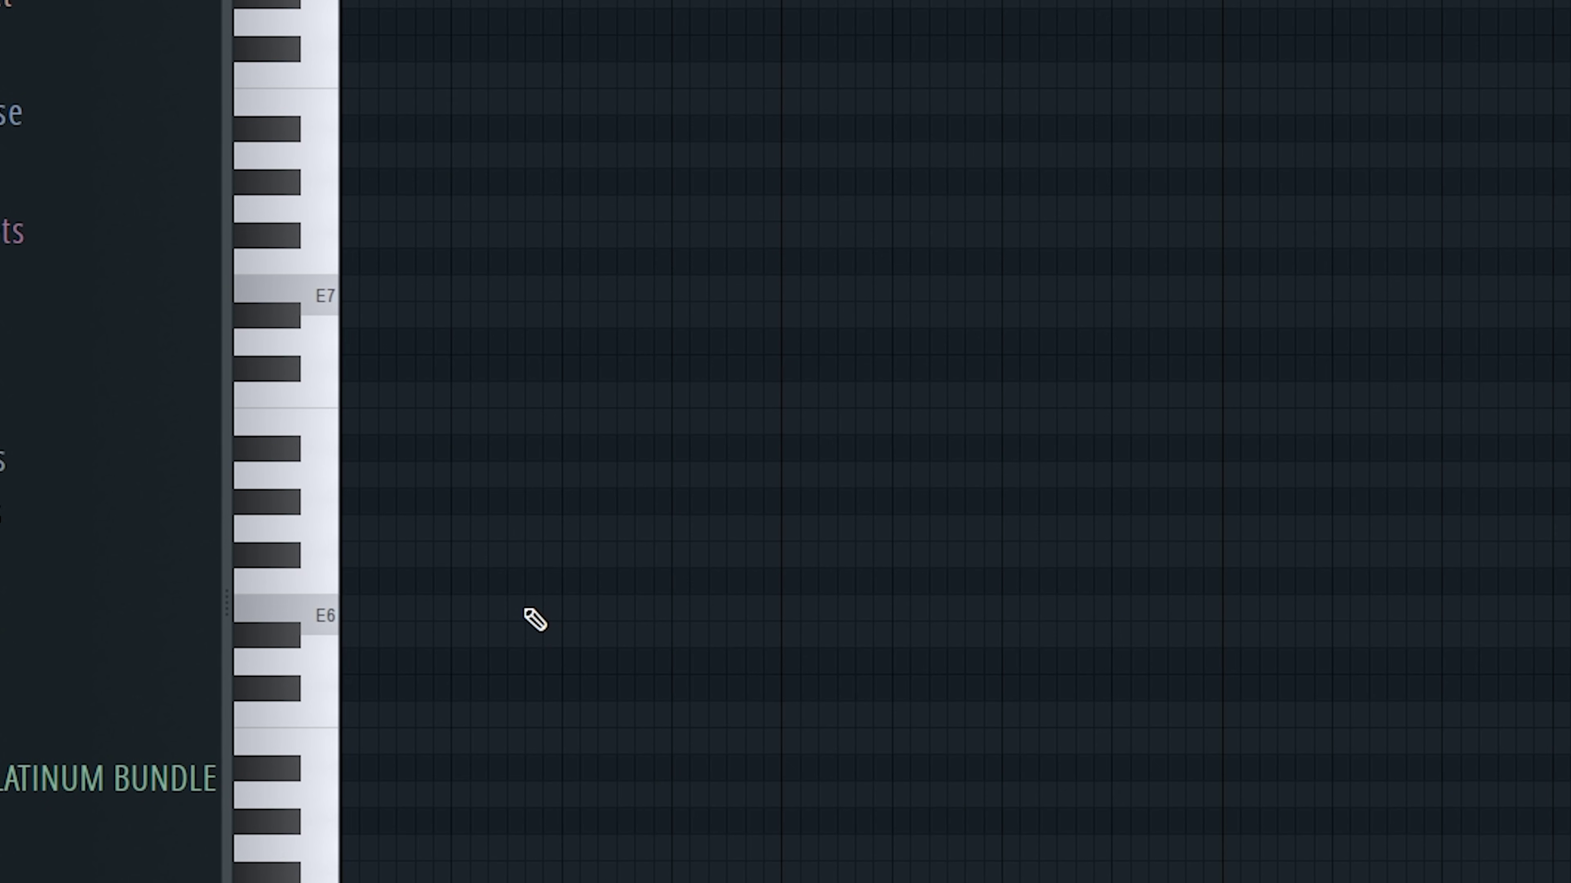
# - Stack trial notes from D#6 upward, including E6, F#6 and G6, and clear them all from the Trumpet pattern
pyautogui.click(440, 461)
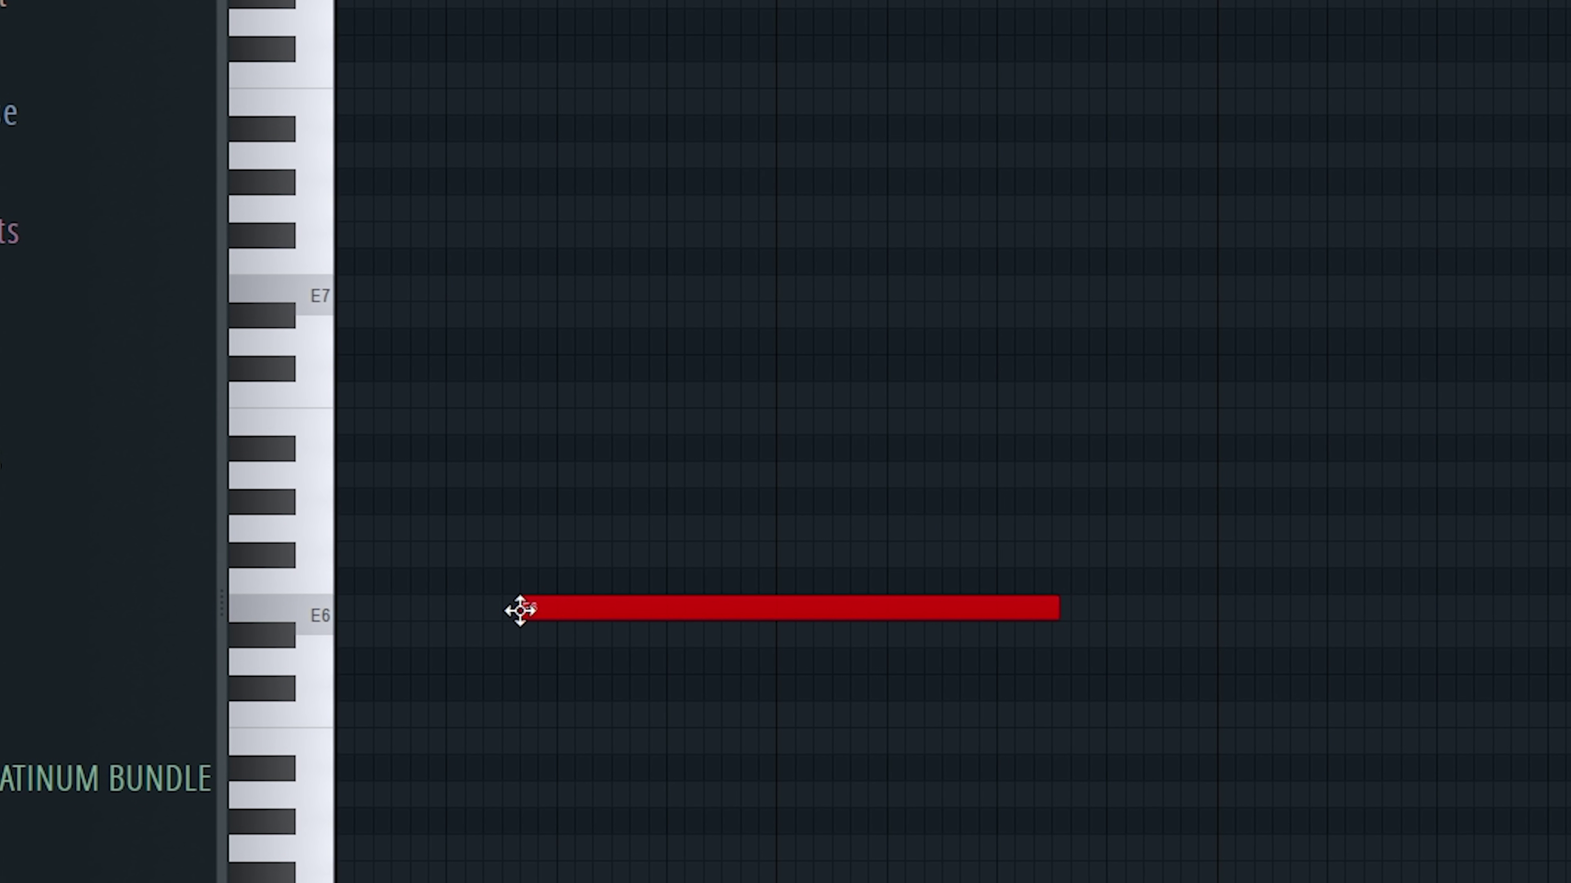
pyautogui.click(442, 476)
pyautogui.click(442, 431)
pyautogui.click(523, 527)
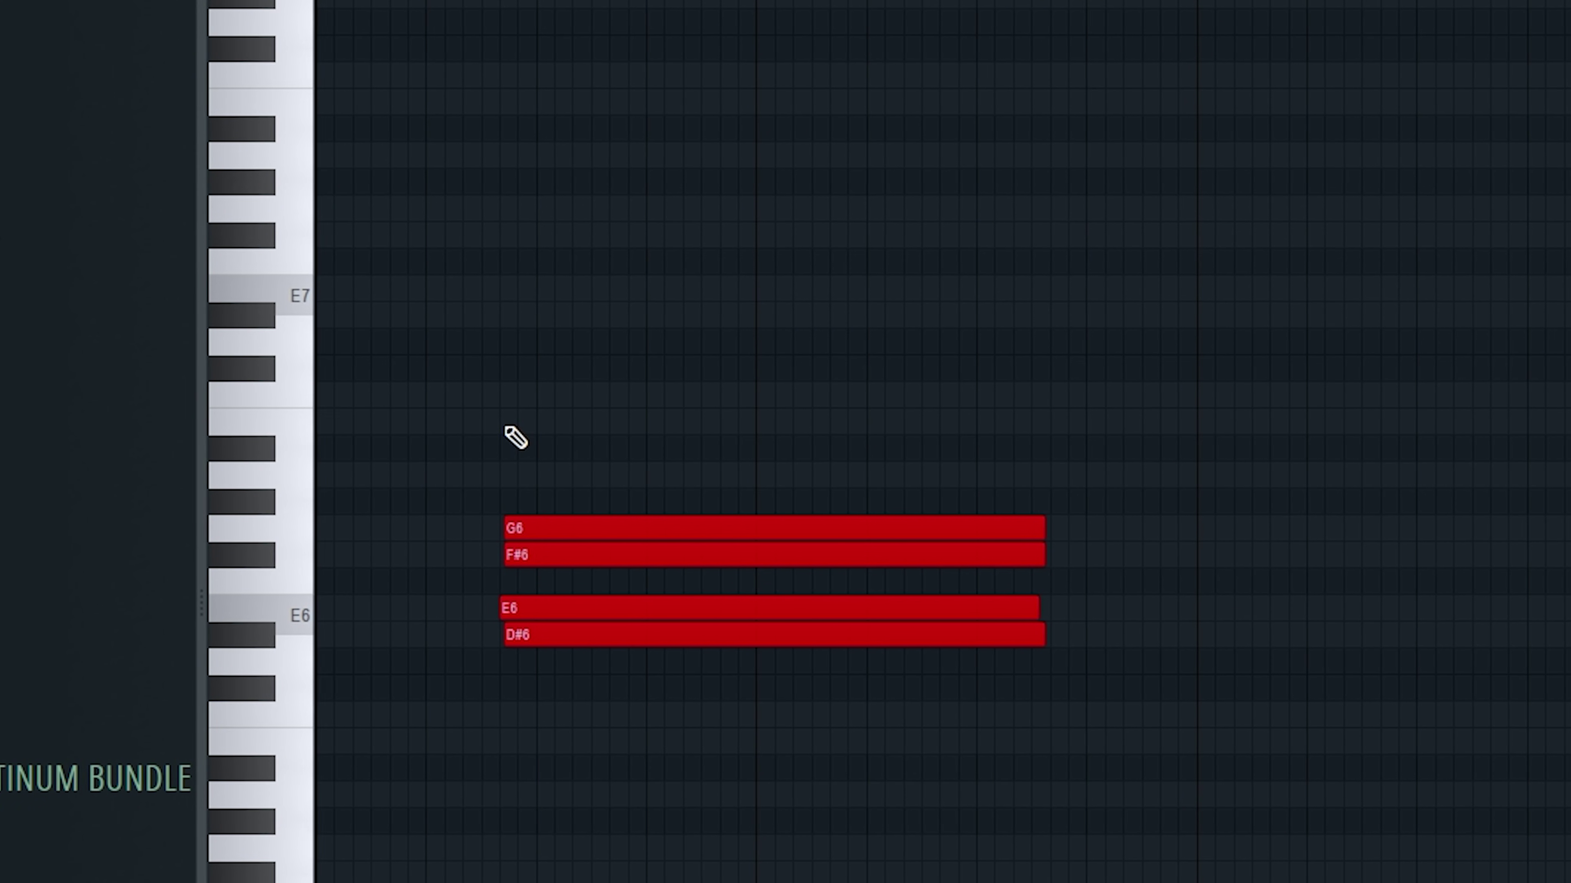
pyautogui.click(522, 421)
pyautogui.click(544, 395)
pyautogui.hotkey('ctrl', 'a')
pyautogui.press('Delete')
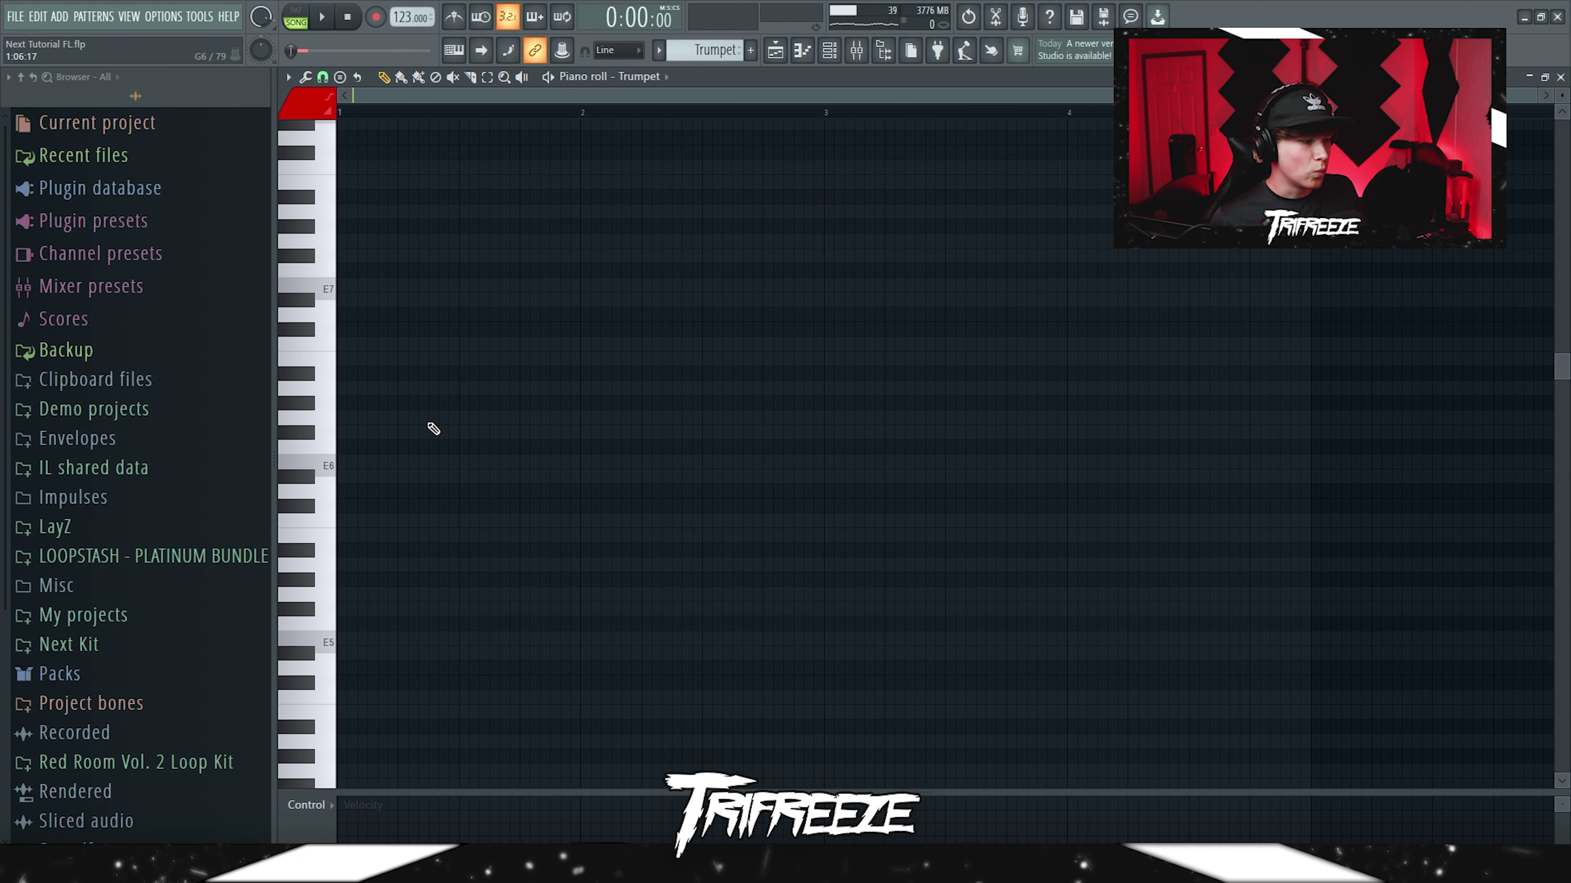
# - Draw a two-bar trumpet phrase with long E6 and E7 notes followed by C7, B6, A6 and B6
pyautogui.click(389, 462)
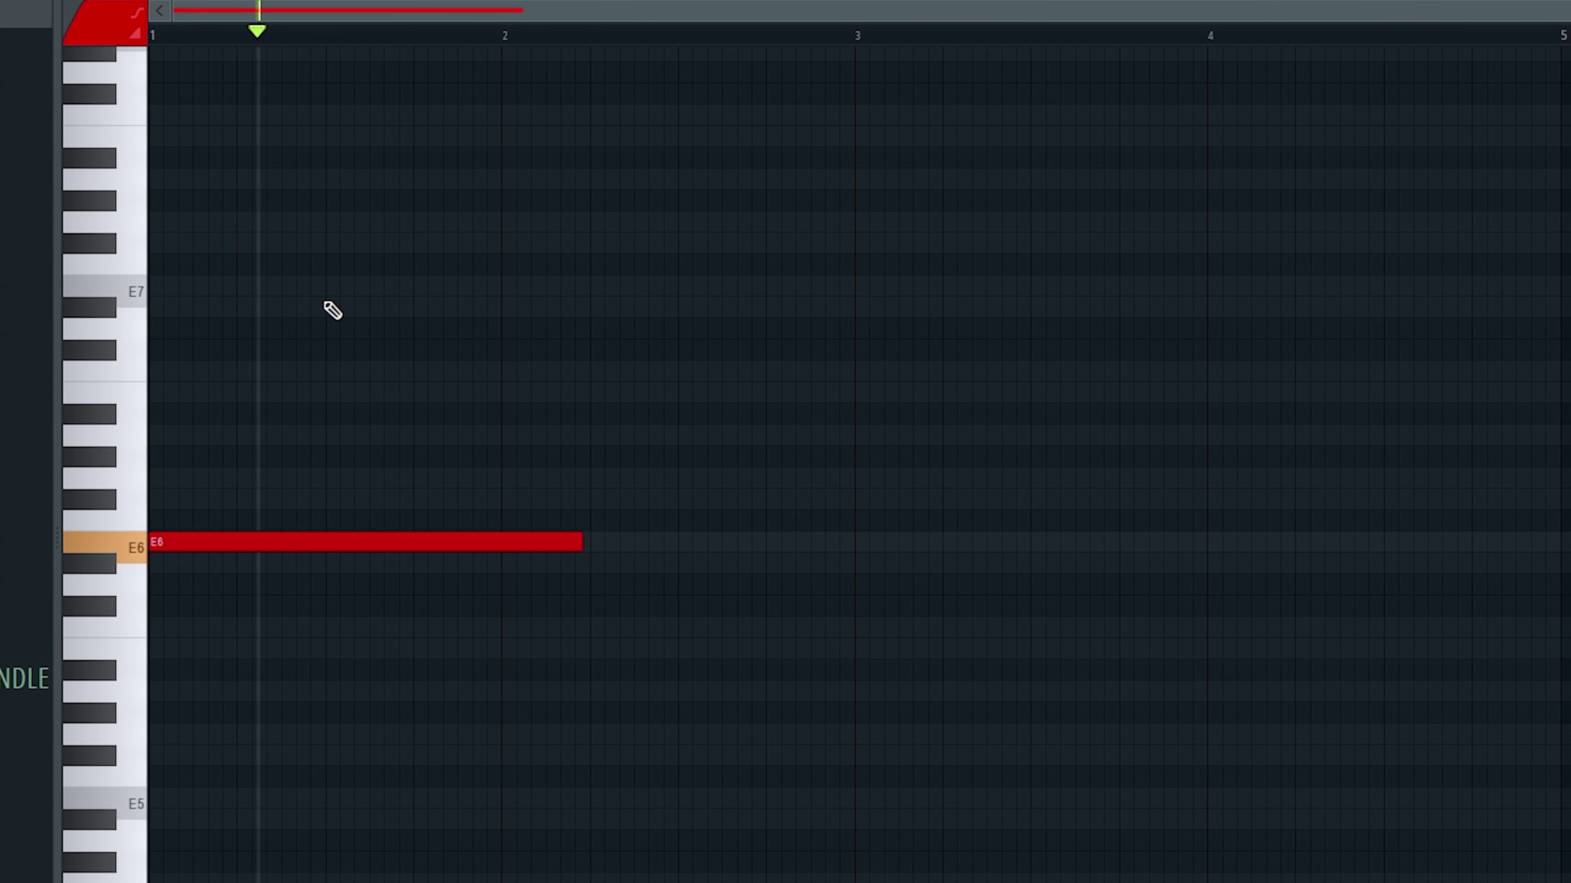
pyautogui.moveTo(510, 312); pyautogui.dragTo(450, 274)
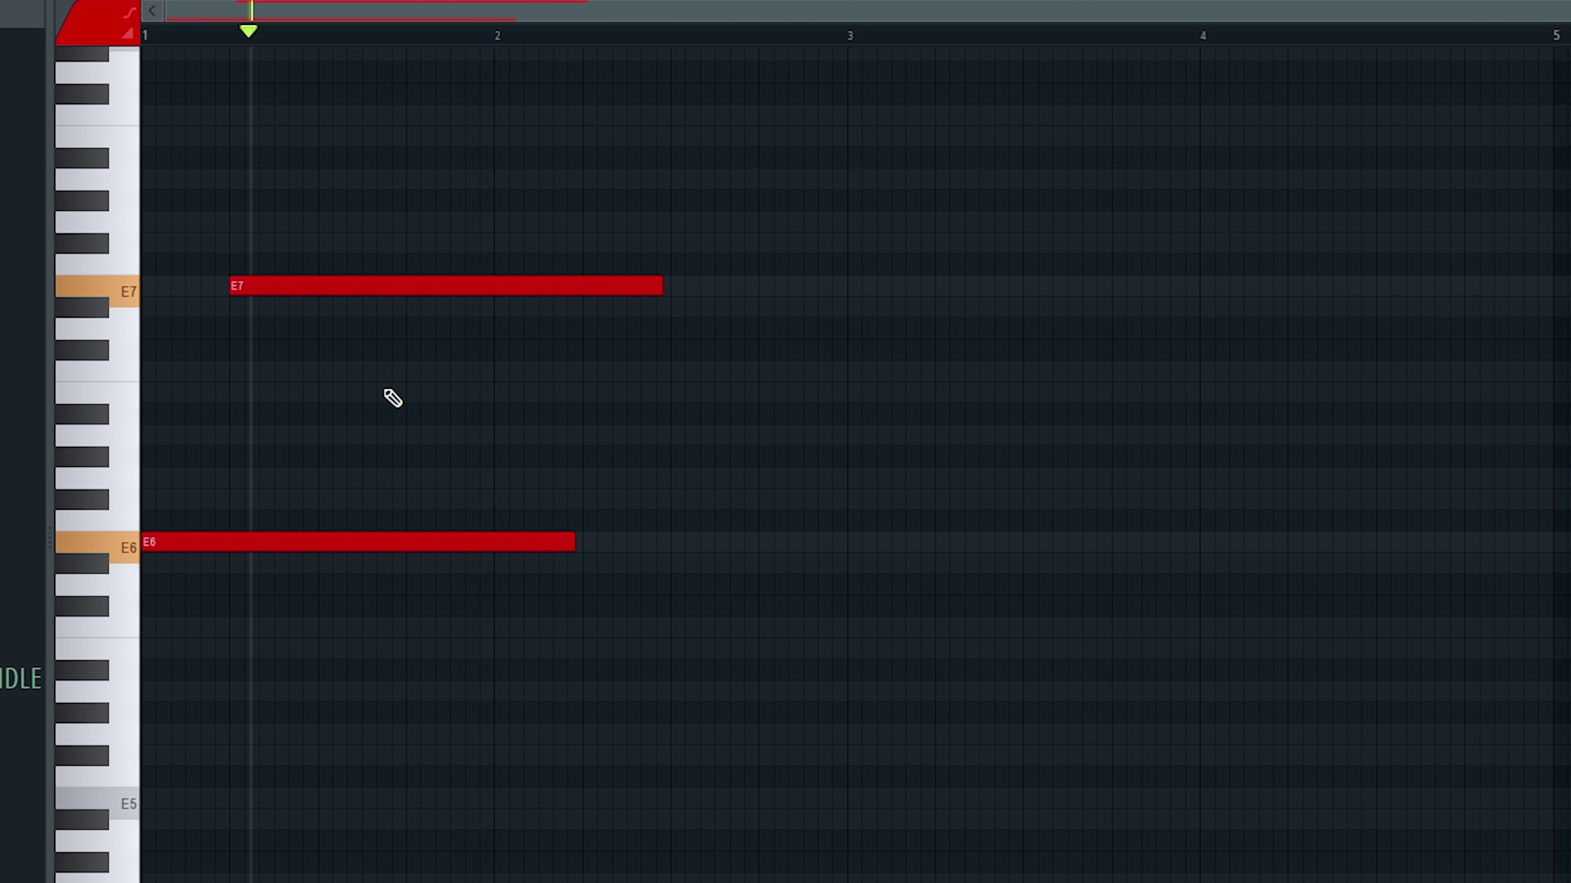
pyautogui.click(597, 371)
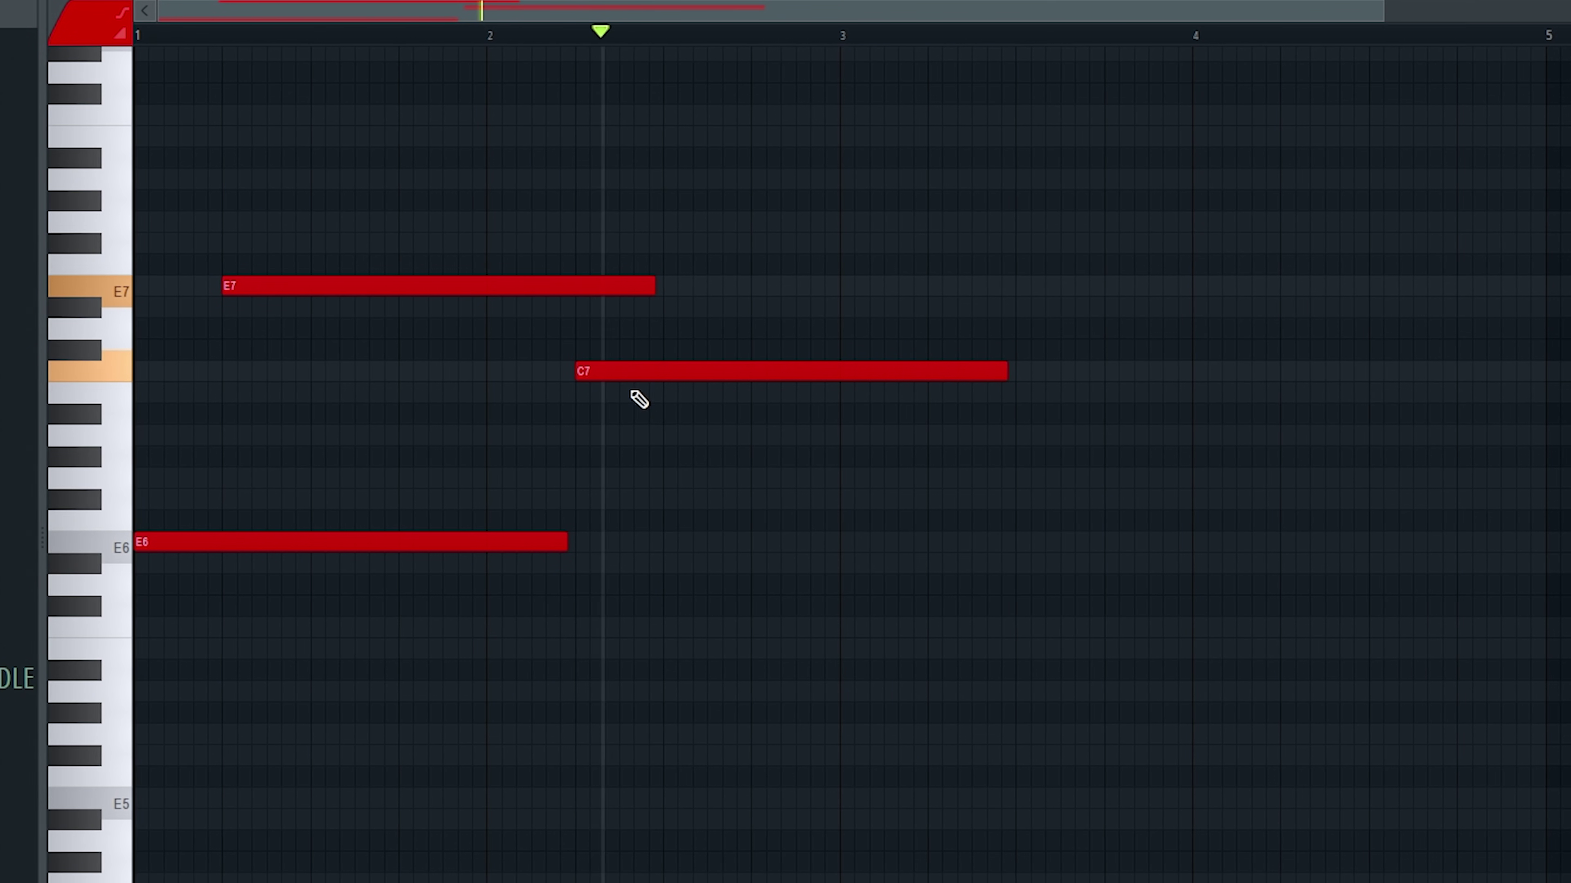
pyautogui.click(634, 394)
pyautogui.moveTo(1047, 393); pyautogui.dragTo(648, 403)
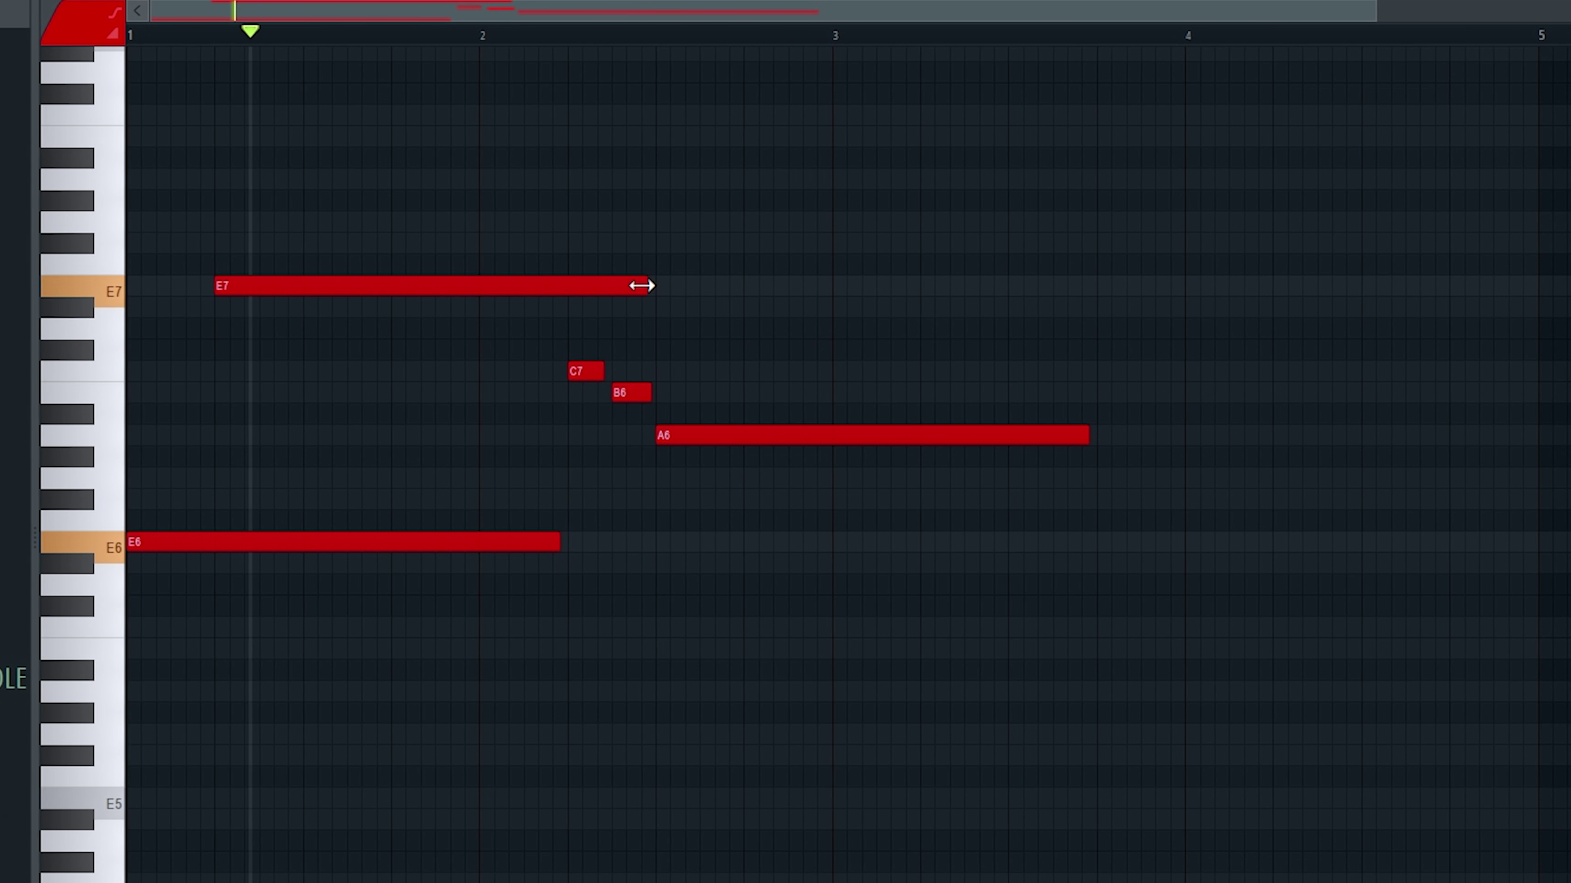
pyautogui.moveTo(641, 285); pyautogui.dragTo(549, 292)
pyautogui.click(649, 303)
pyautogui.rightClick(652, 304)
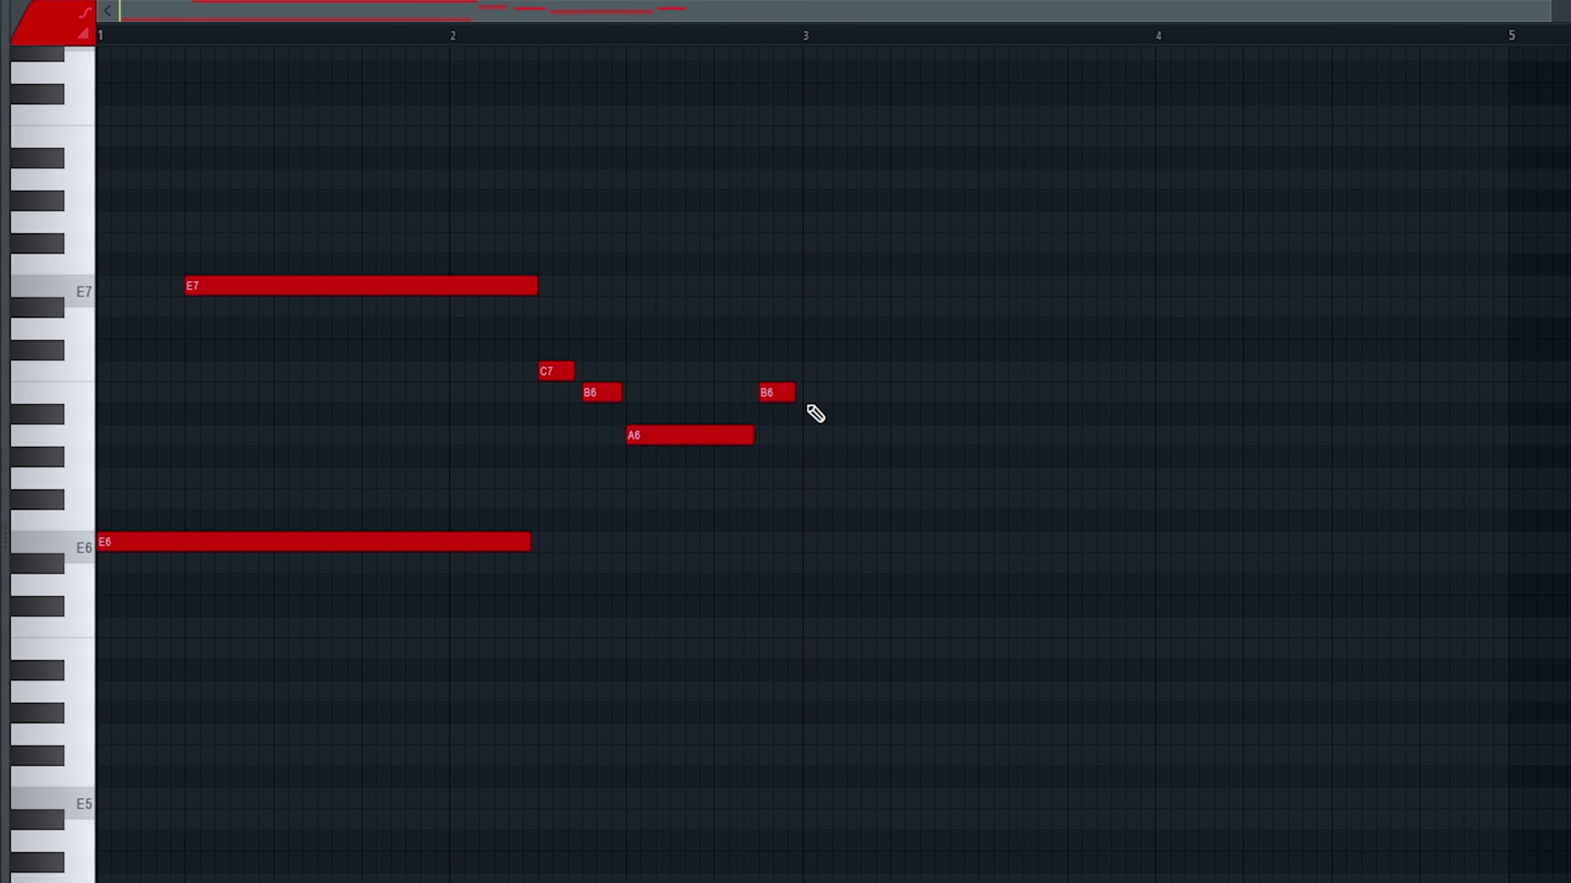
# - Duplicate the trumpet phrase into bars 3 and 4 with a G7 and F#7 ending, and revert the pattern to its original notes
pyautogui.hotkey('ctrl', 'b')
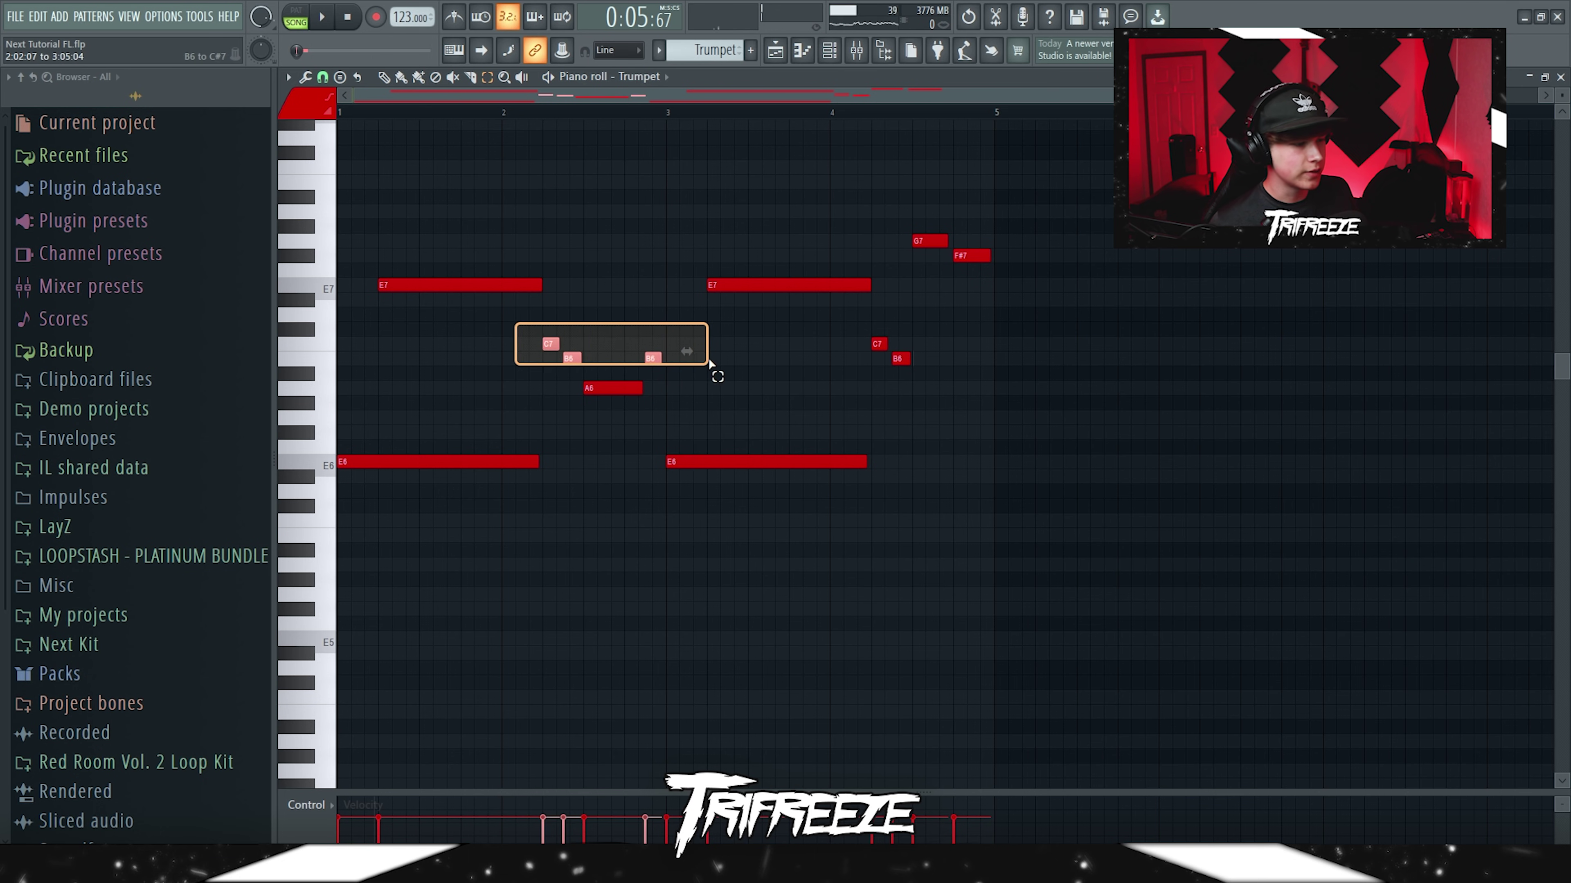
pyautogui.moveTo(709, 360); pyautogui.dragTo(709, 360)
pyautogui.click(551, 344)
pyautogui.click(572, 358)
pyautogui.click(930, 240)
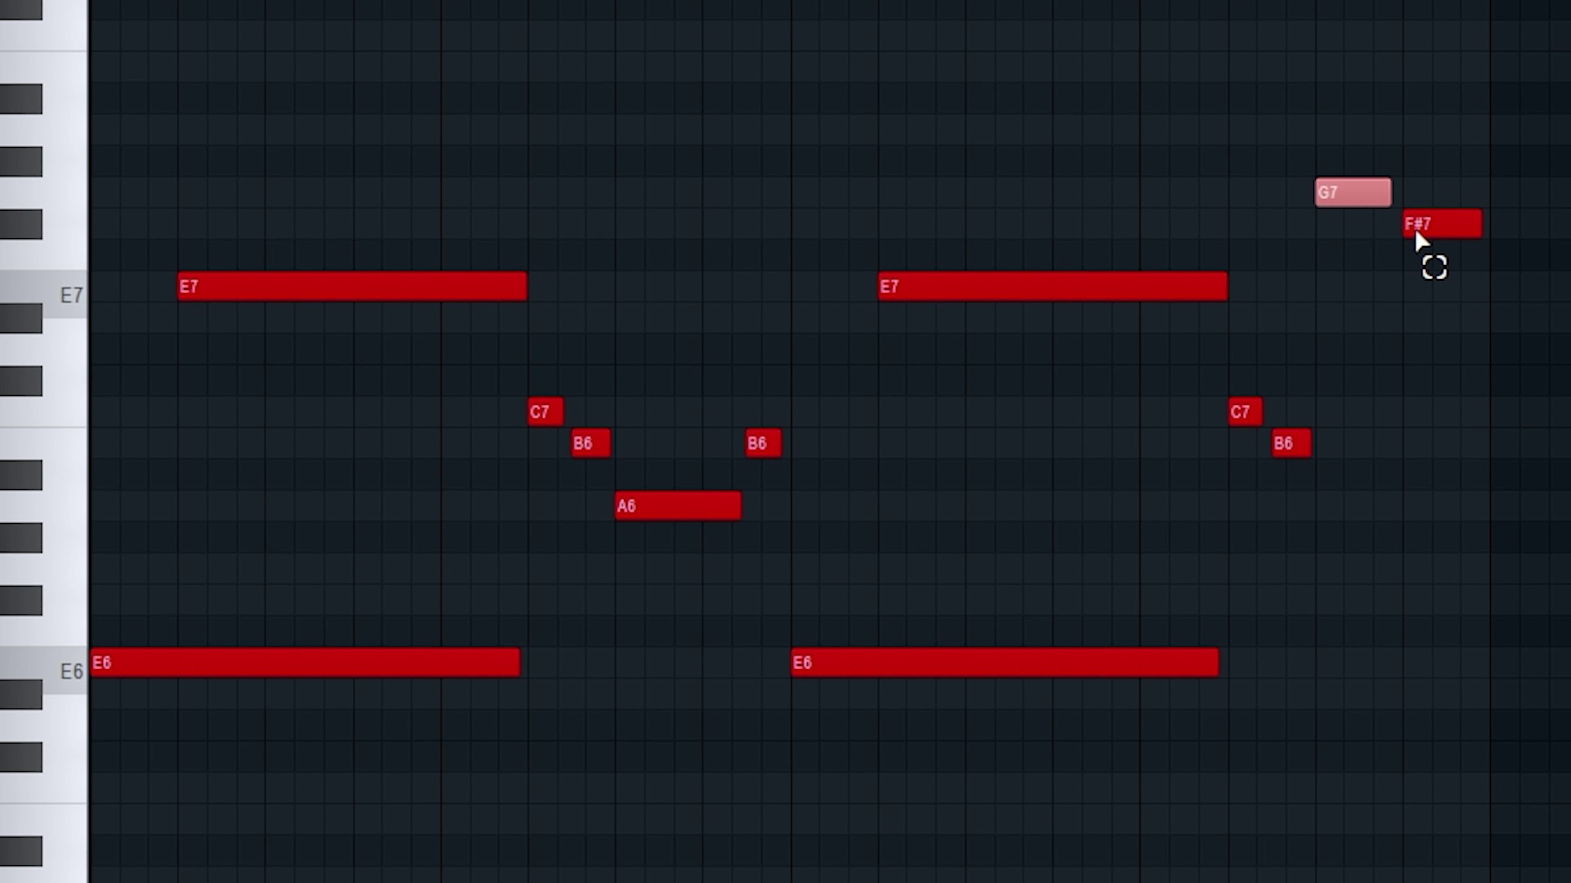
pyautogui.click(1415, 229)
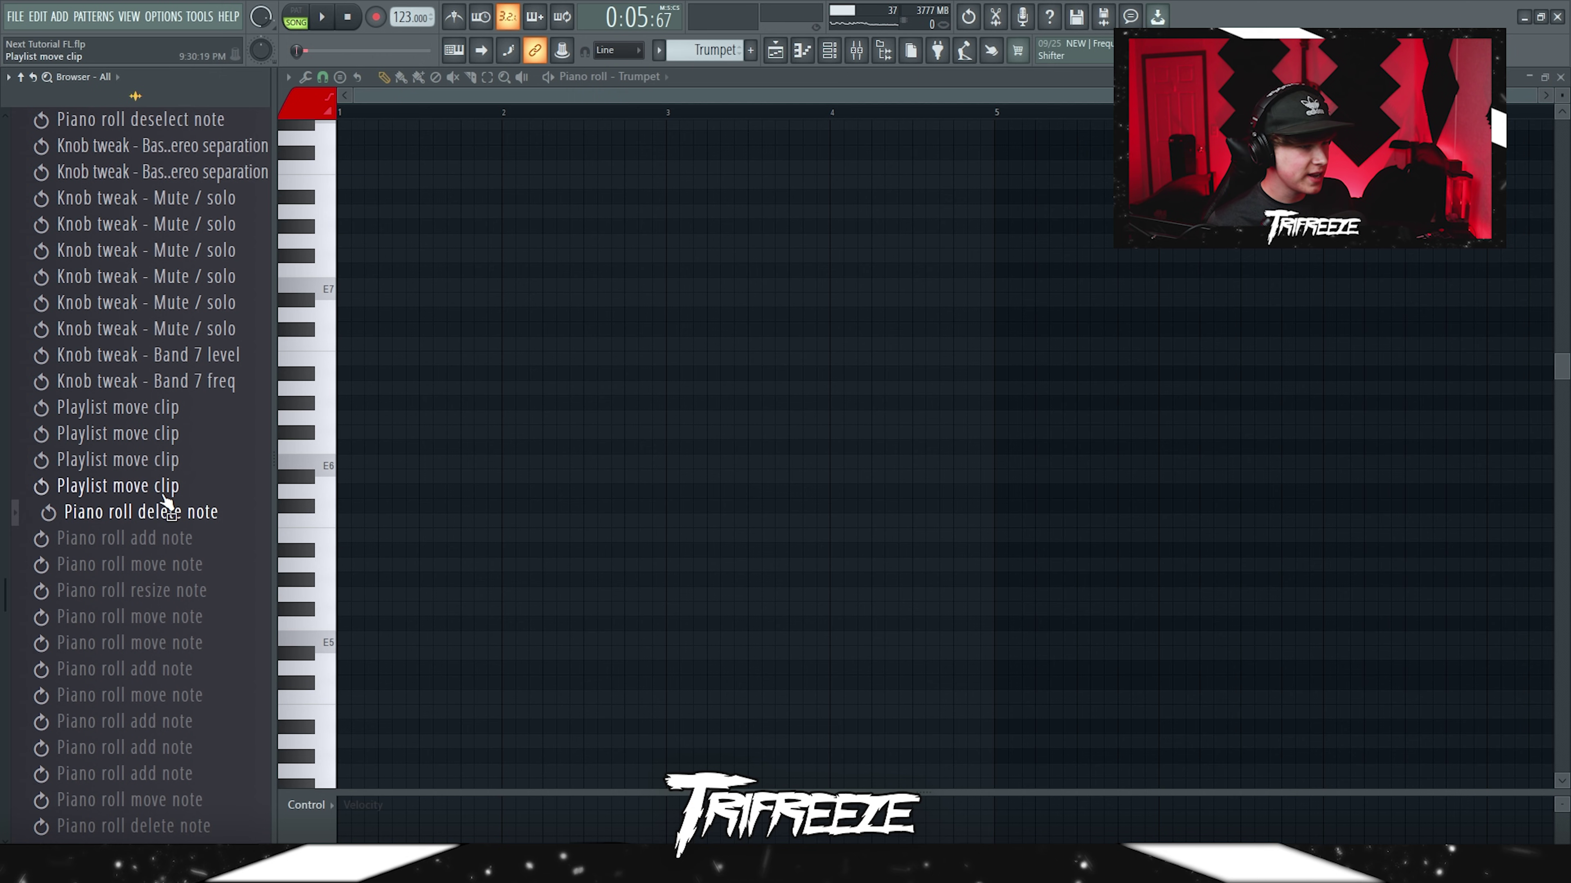
pyautogui.click(164, 494)
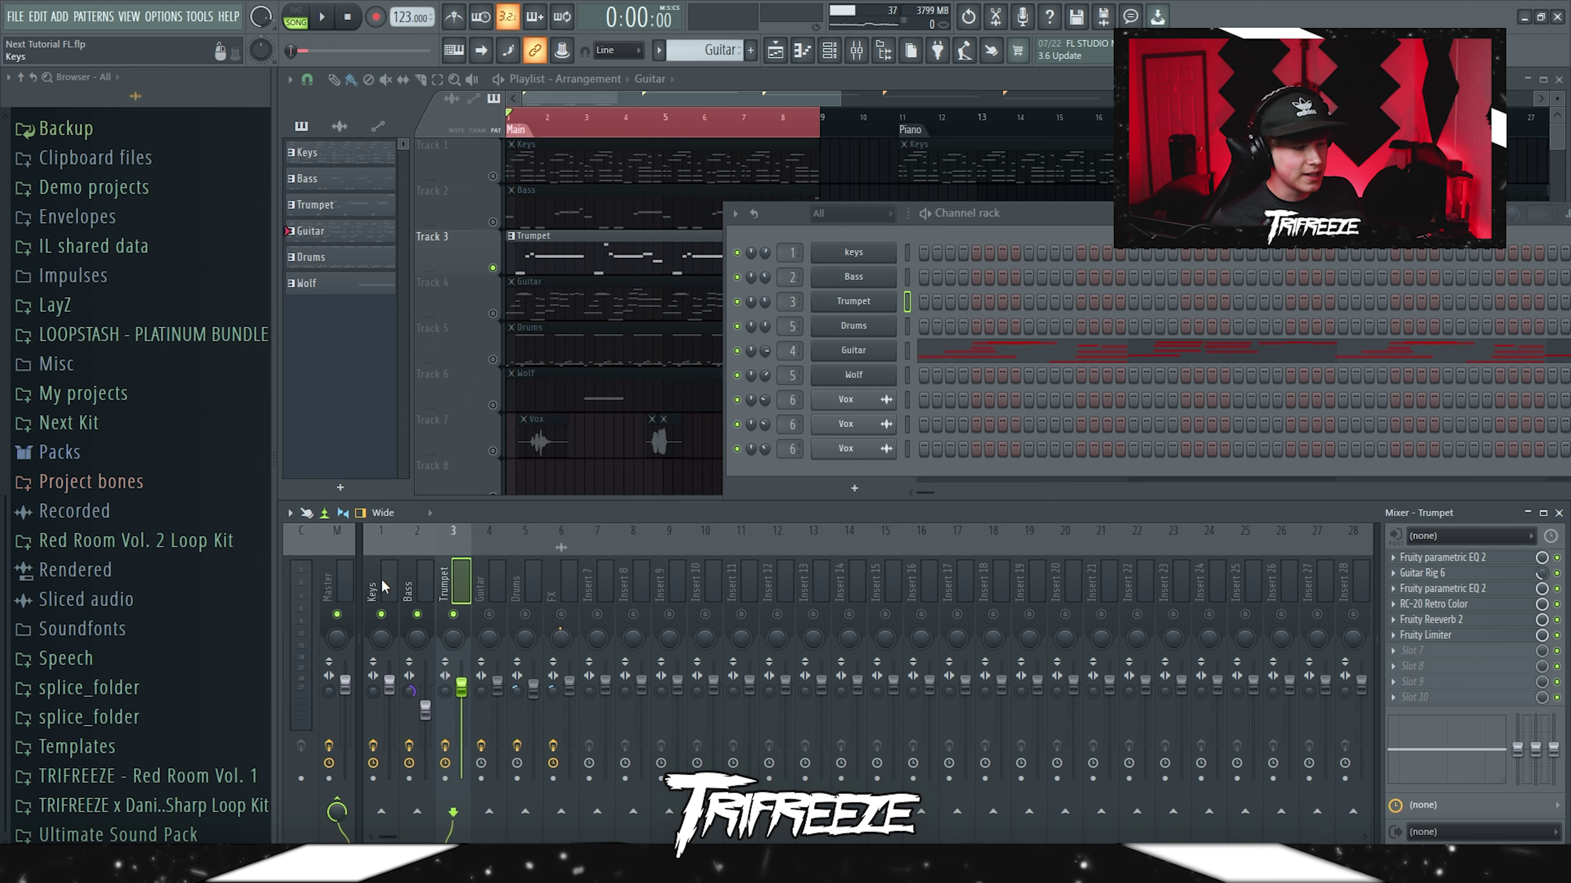
# - Open the option for saving the Keys mixer track's state
pyautogui.click(382, 586)
pyautogui.rightClick(390, 551)
pyautogui.moveTo(416, 477)
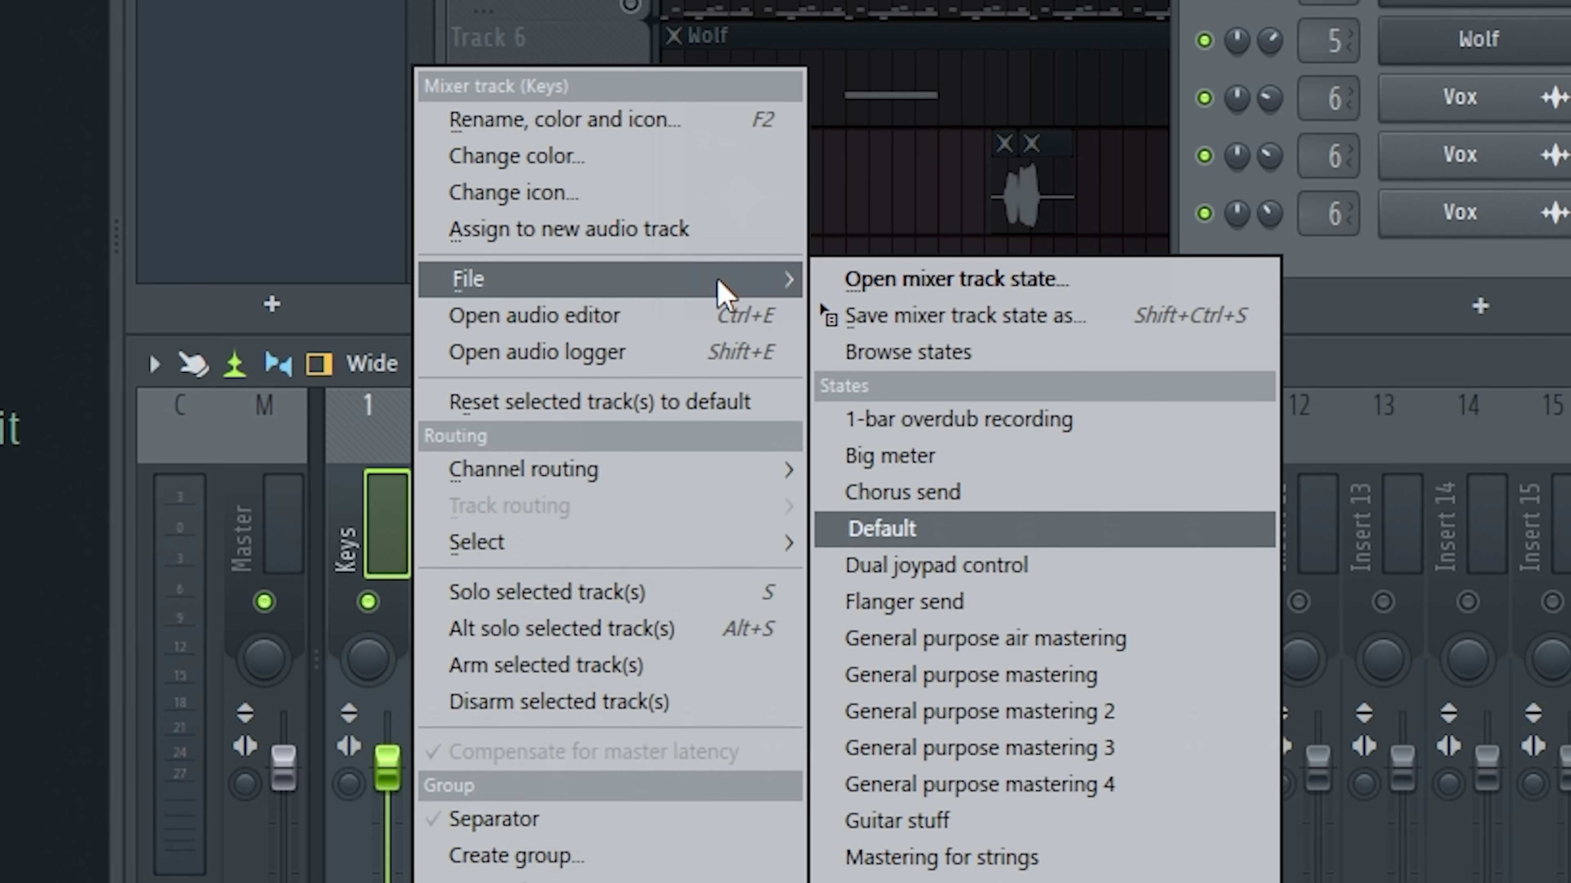
pyautogui.click(608, 493)
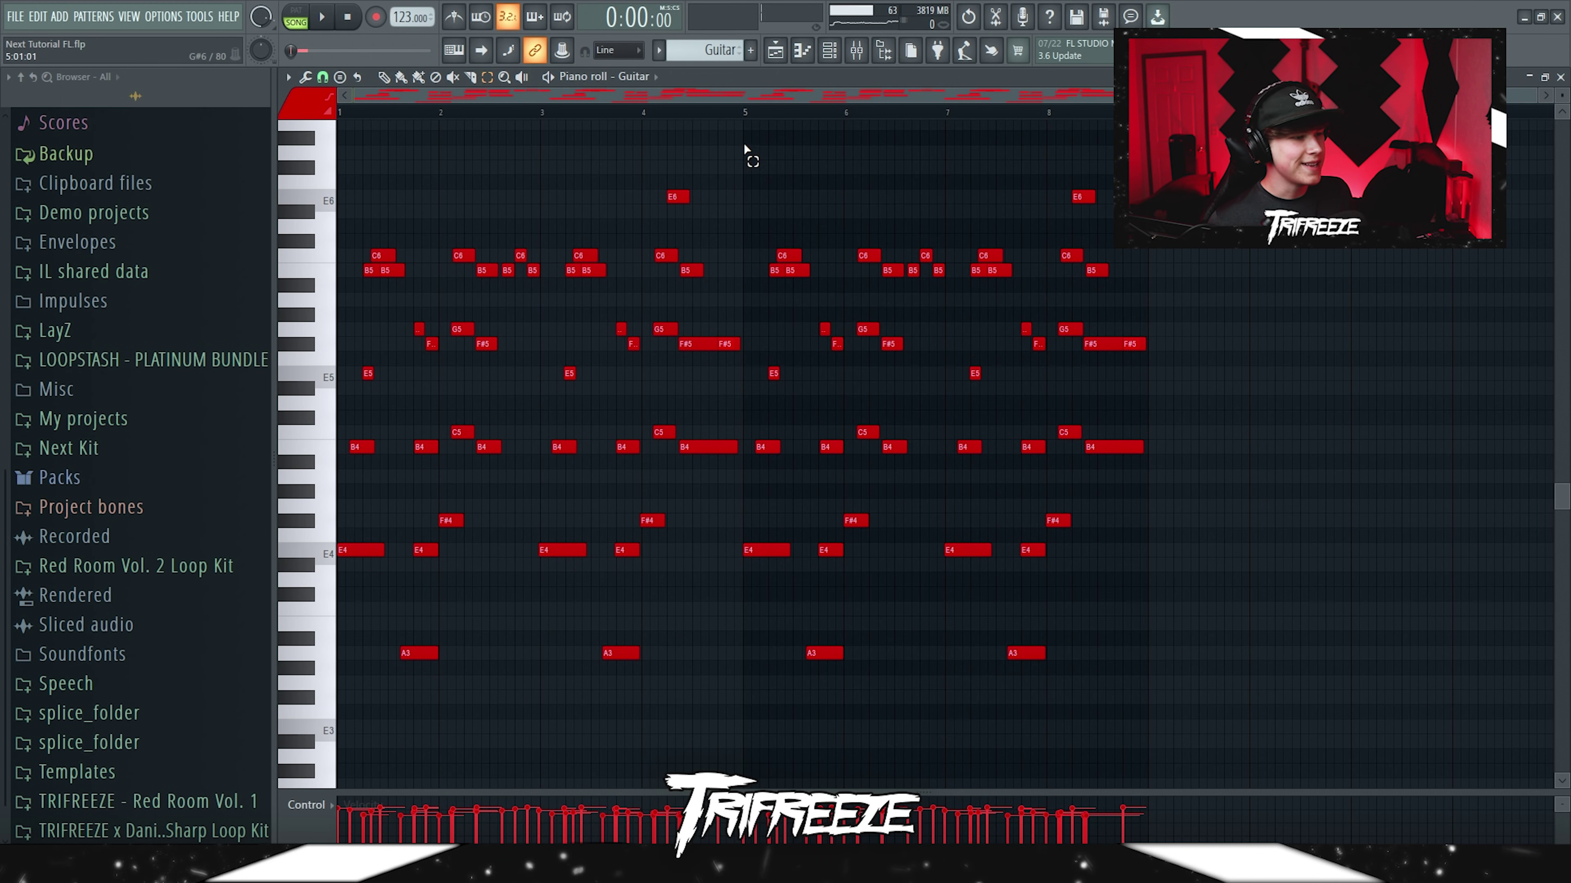
# - Draw a rising guitar run in bar 1 from E4 through B4, E5, F#5 and G5 up to B5 and C6
pyautogui.moveTo(744, 130); pyautogui.dragTo(216, 702)
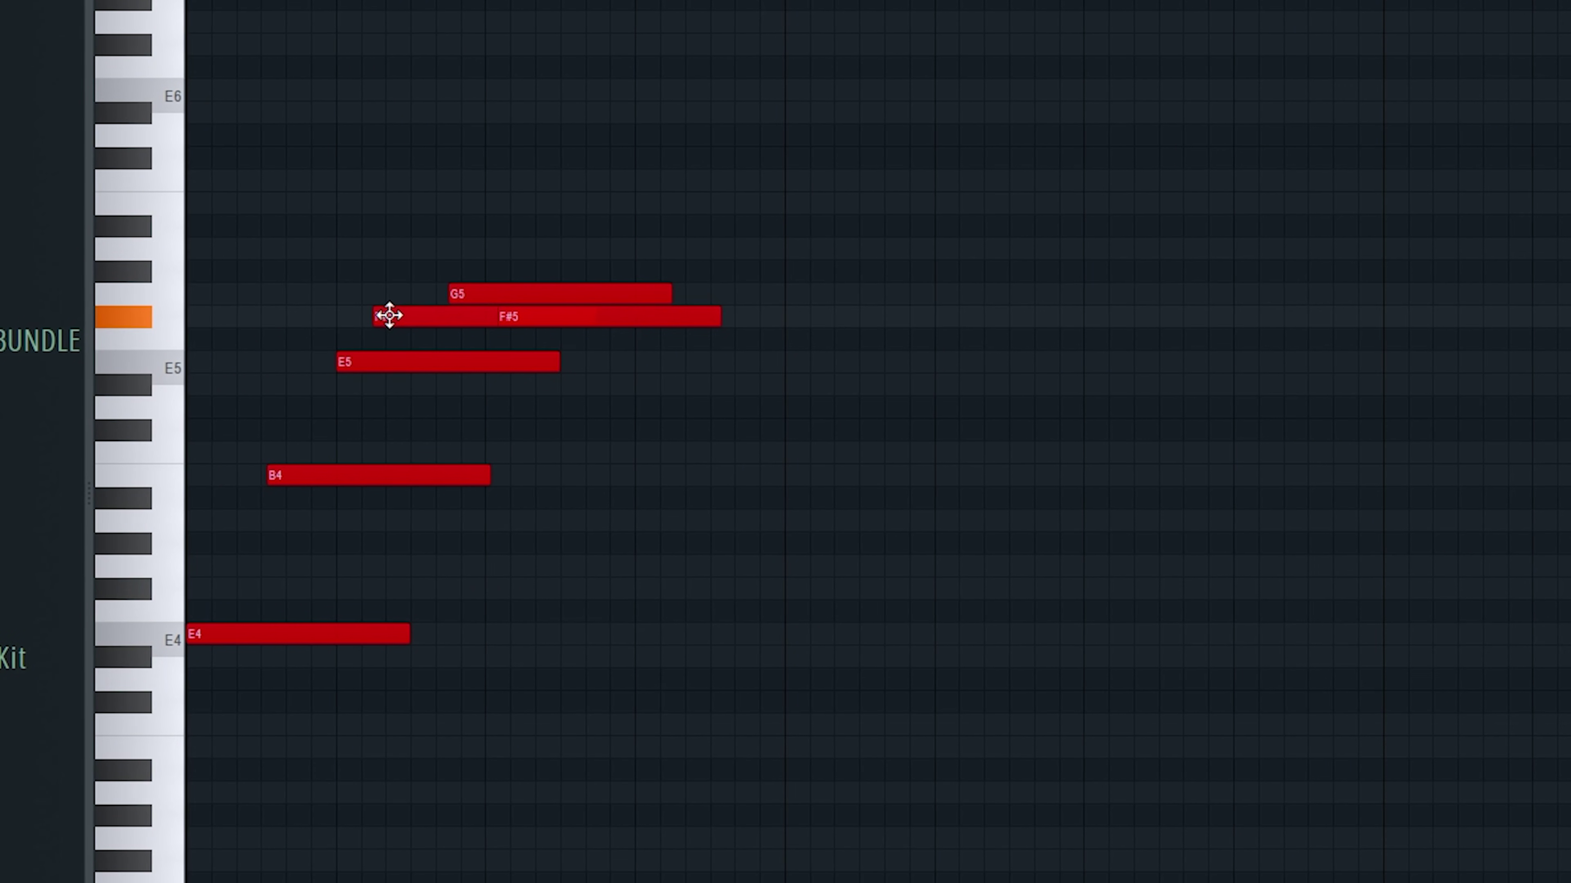
pyautogui.scroll(-1, 465, 323)
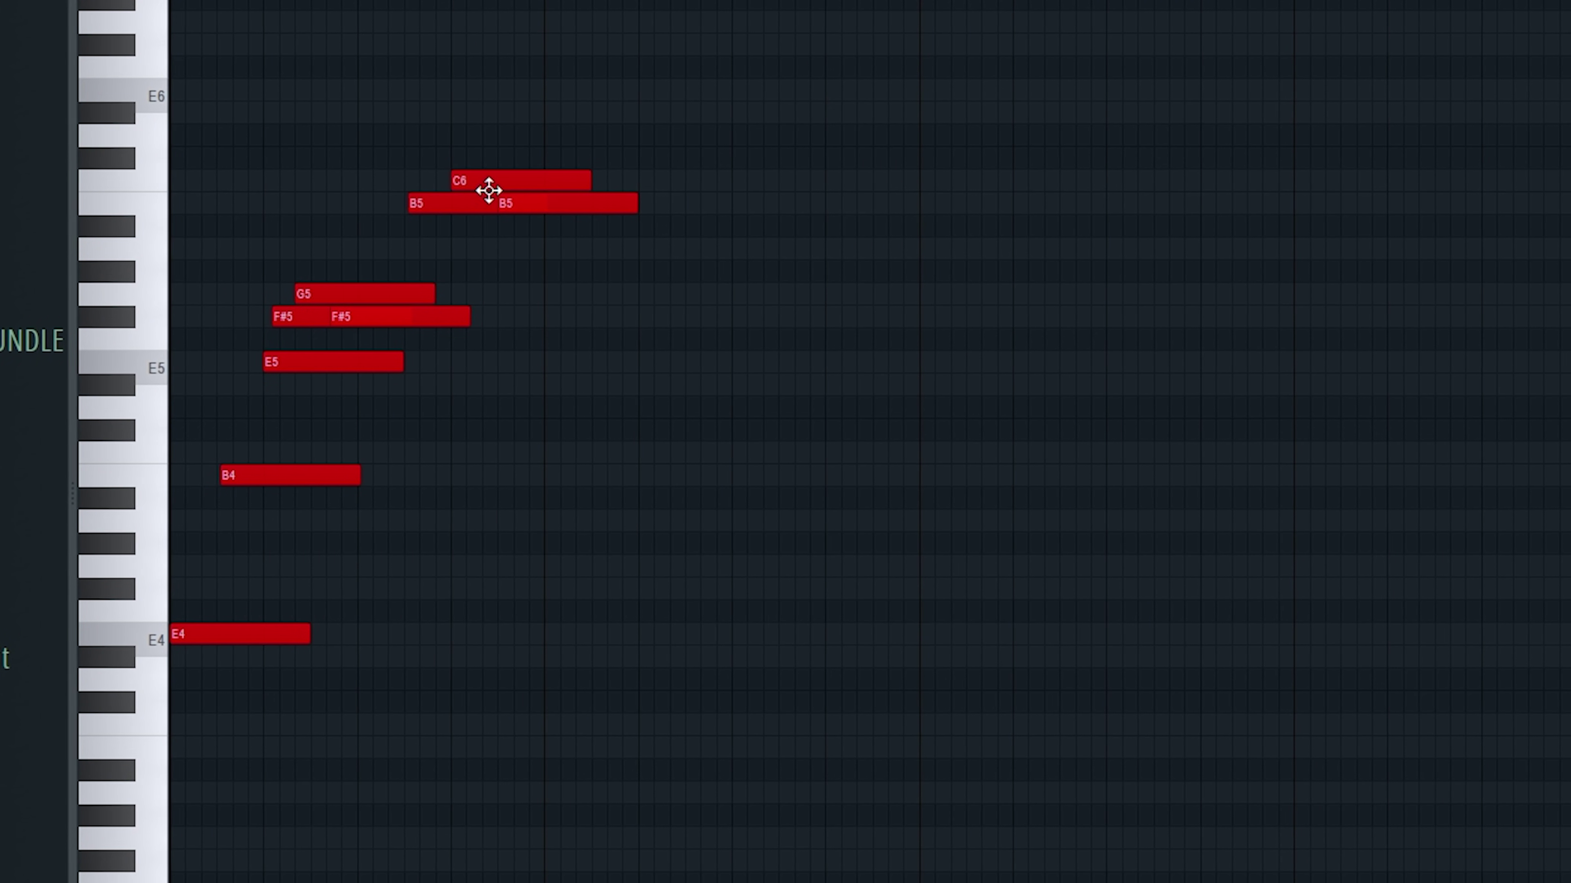
pyautogui.click(521, 265)
pyautogui.rightClick(522, 272)
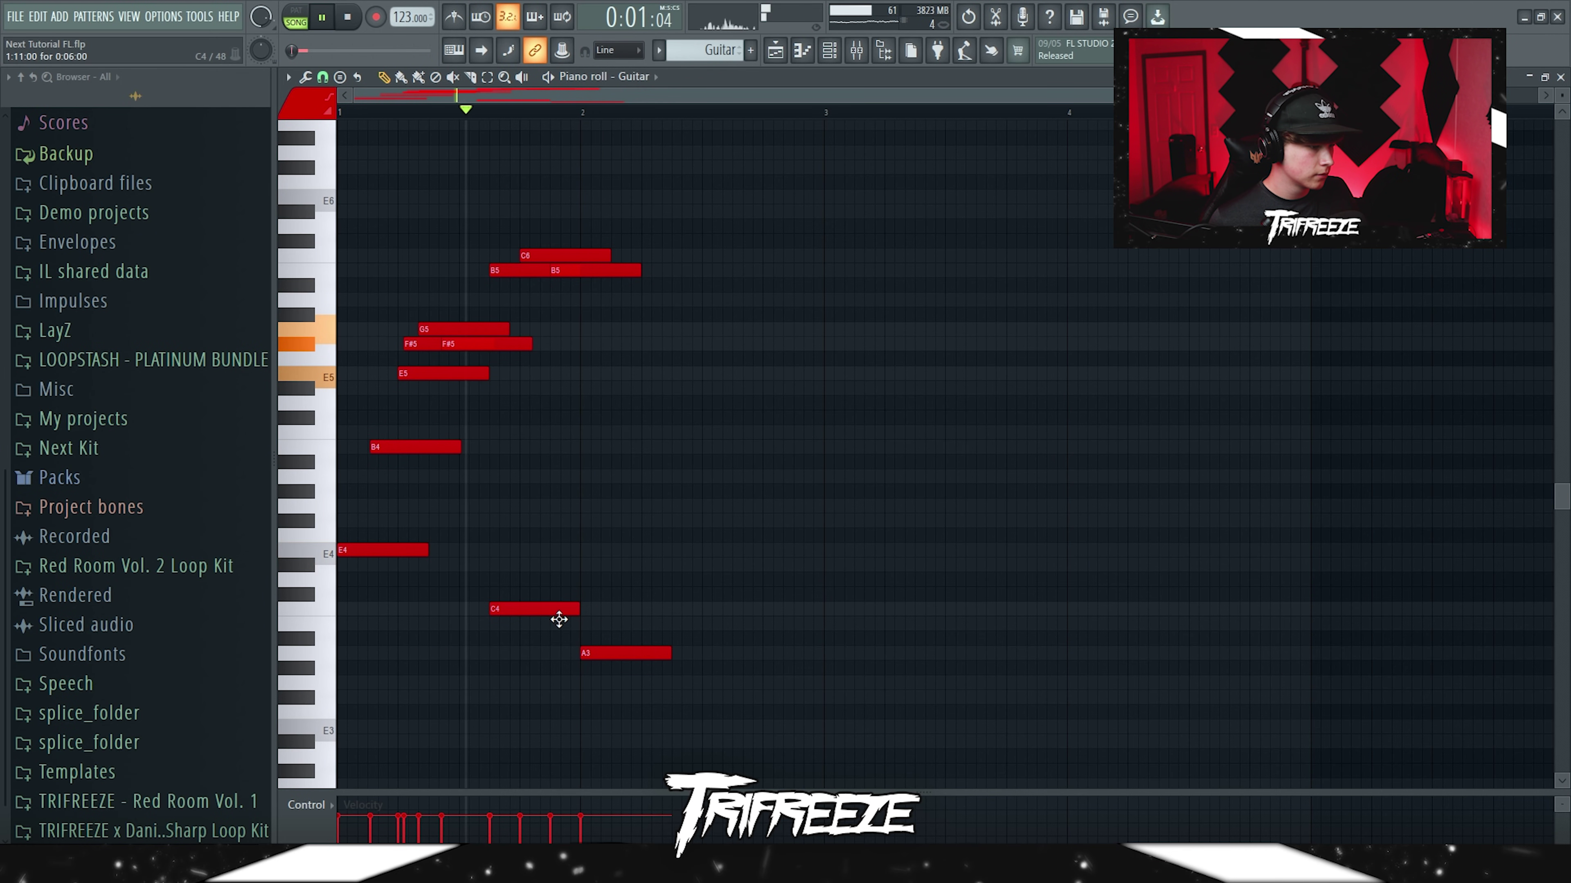
# - Add staggered E4, A4 and C5 guitar notes in the first half of bar 2
pyautogui.click(616, 608)
pyautogui.click(615, 554)
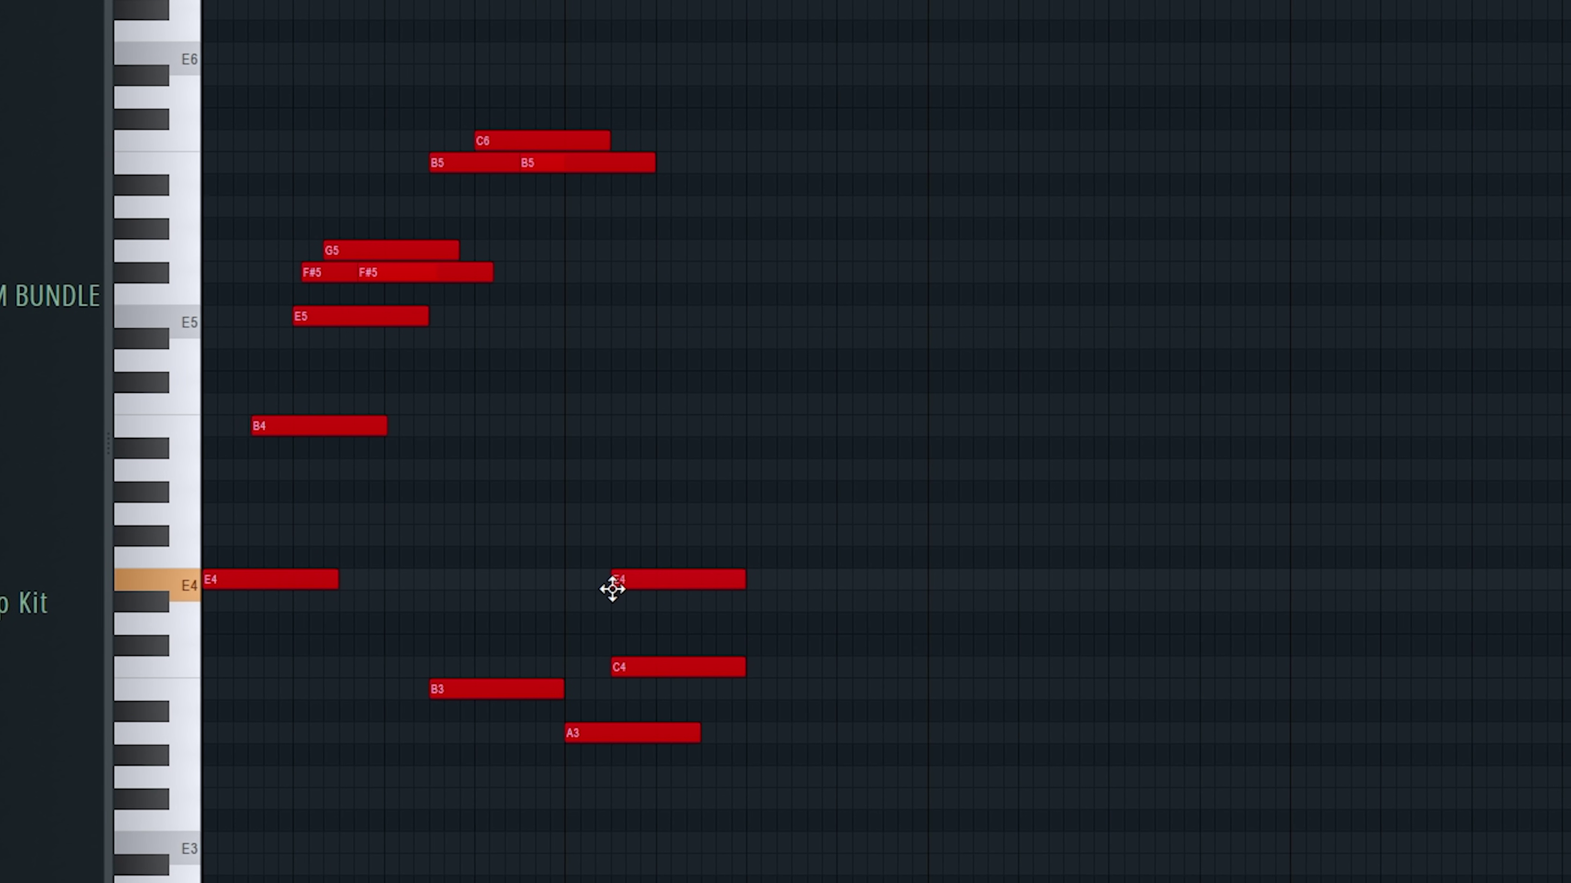
pyautogui.moveTo(616, 504); pyautogui.dragTo(619, 475)
pyautogui.hotkey('ctrl', 'Up')
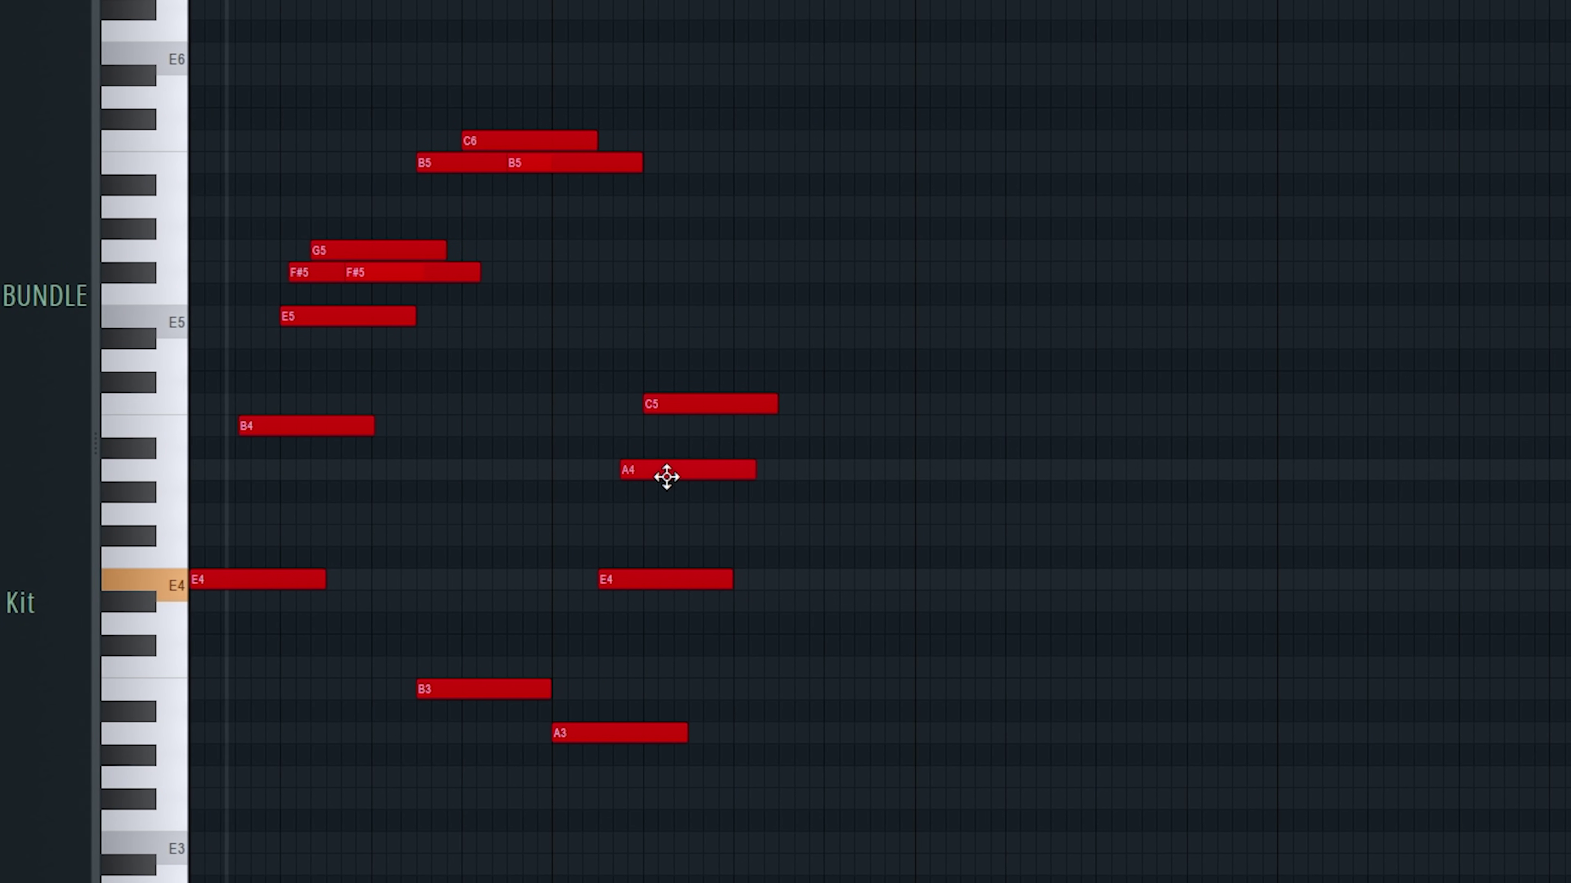
pyautogui.moveTo(671, 475); pyautogui.dragTo(693, 473)
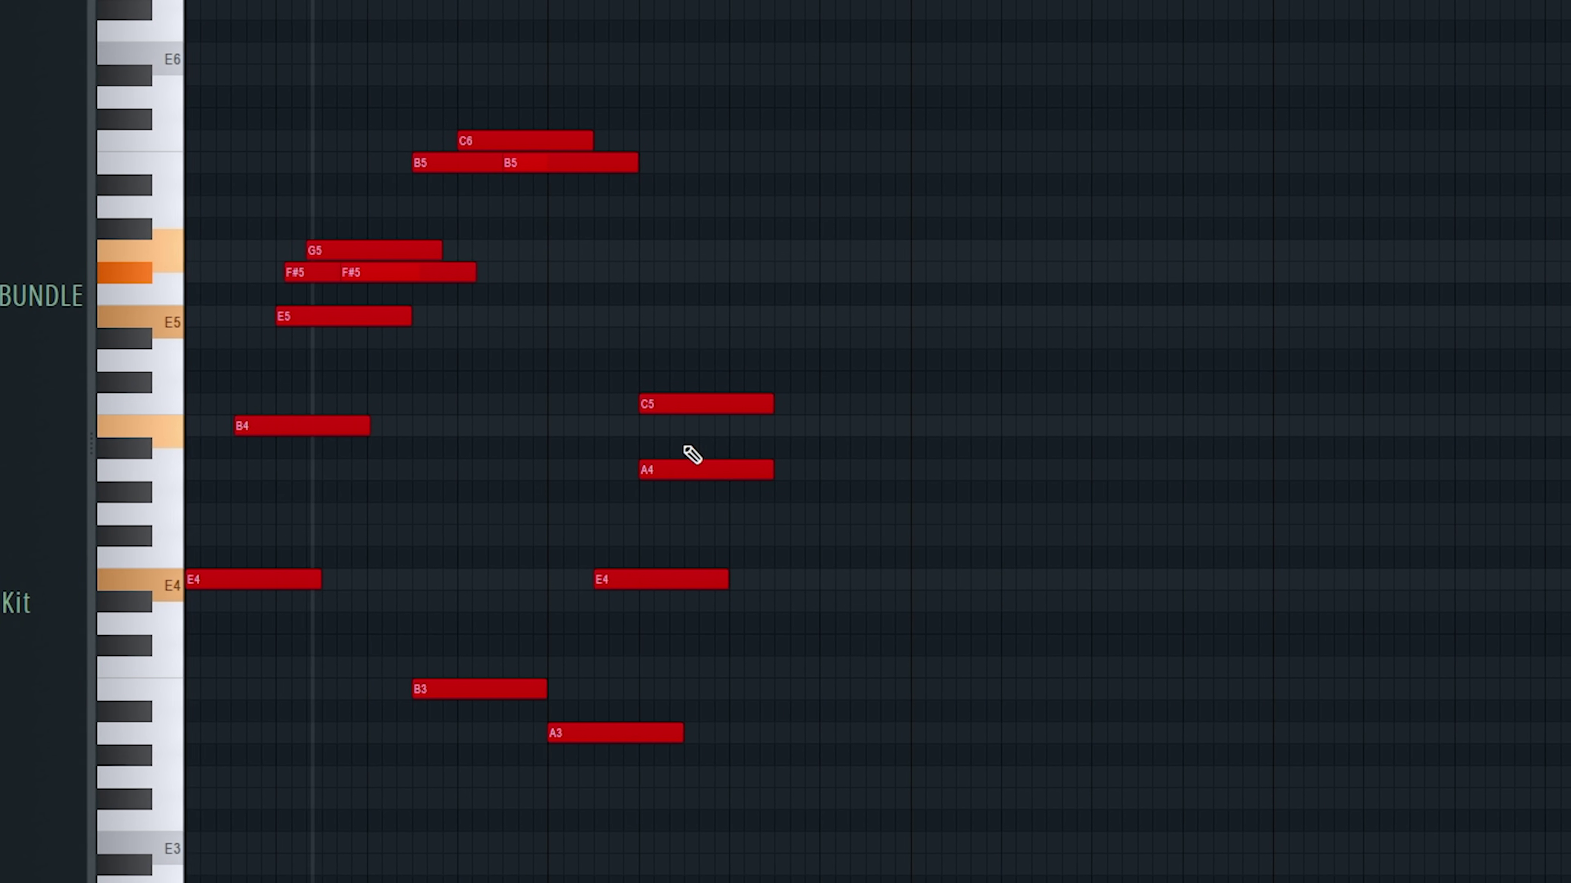
pyautogui.moveTo(679, 407)
pyautogui.mouseDown()
pyautogui.moveTo(701, 407)
pyautogui.moveTo(688, 410)
pyautogui.mouseUp()
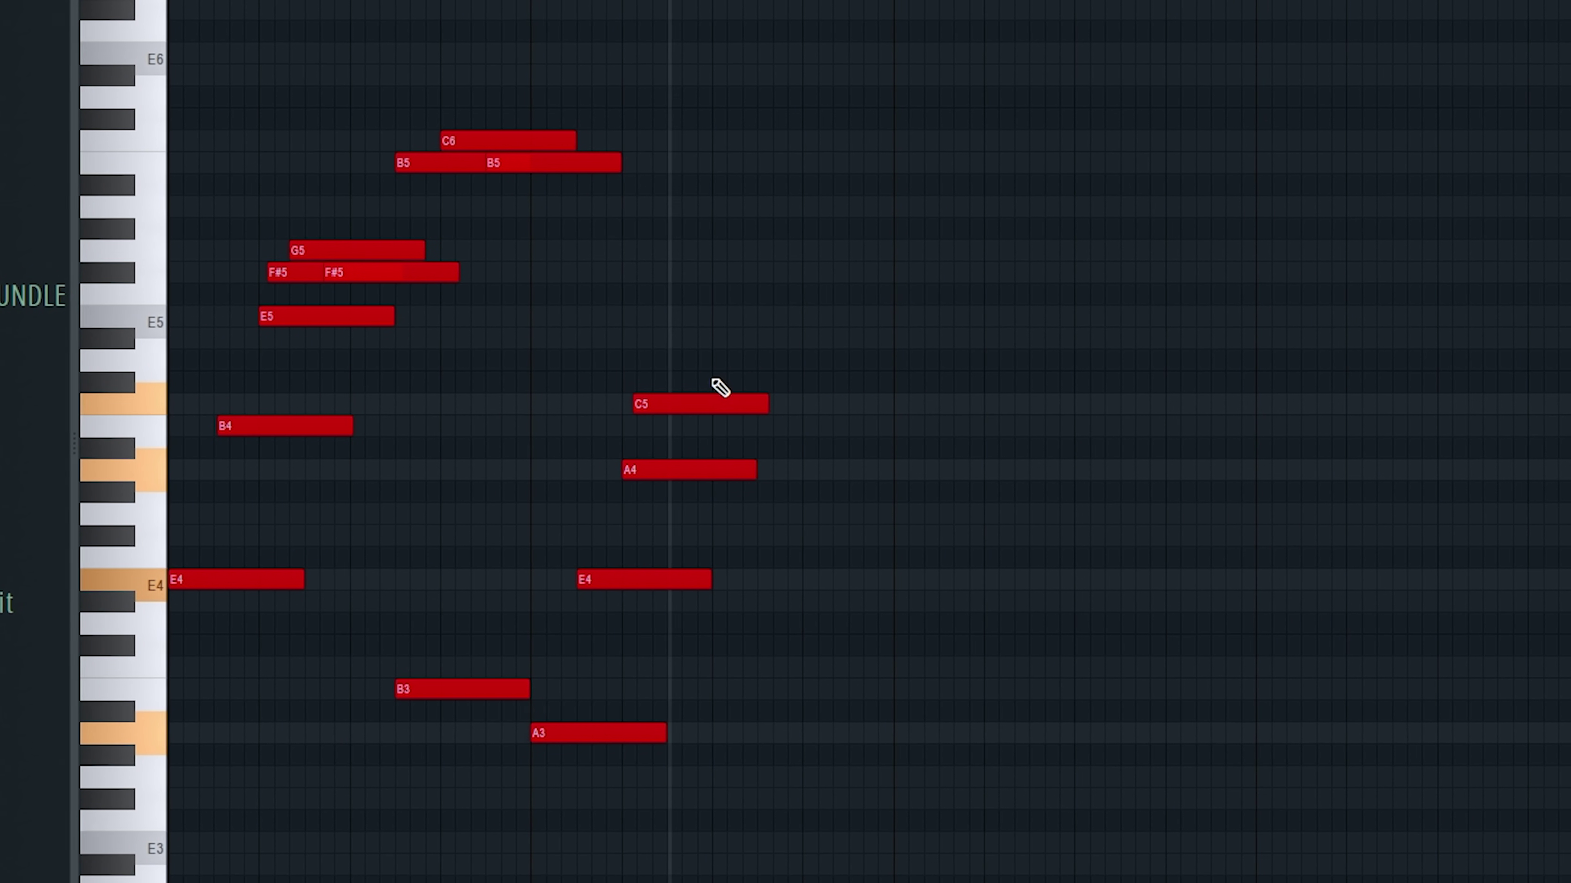
# - Add B4, F#4, C5 and A3 guitar notes in the second half of bar 2, extending the A3 nearly to the bar's end
pyautogui.click(728, 426)
pyautogui.click(726, 511)
pyautogui.moveTo(709, 511); pyautogui.dragTo(717, 533)
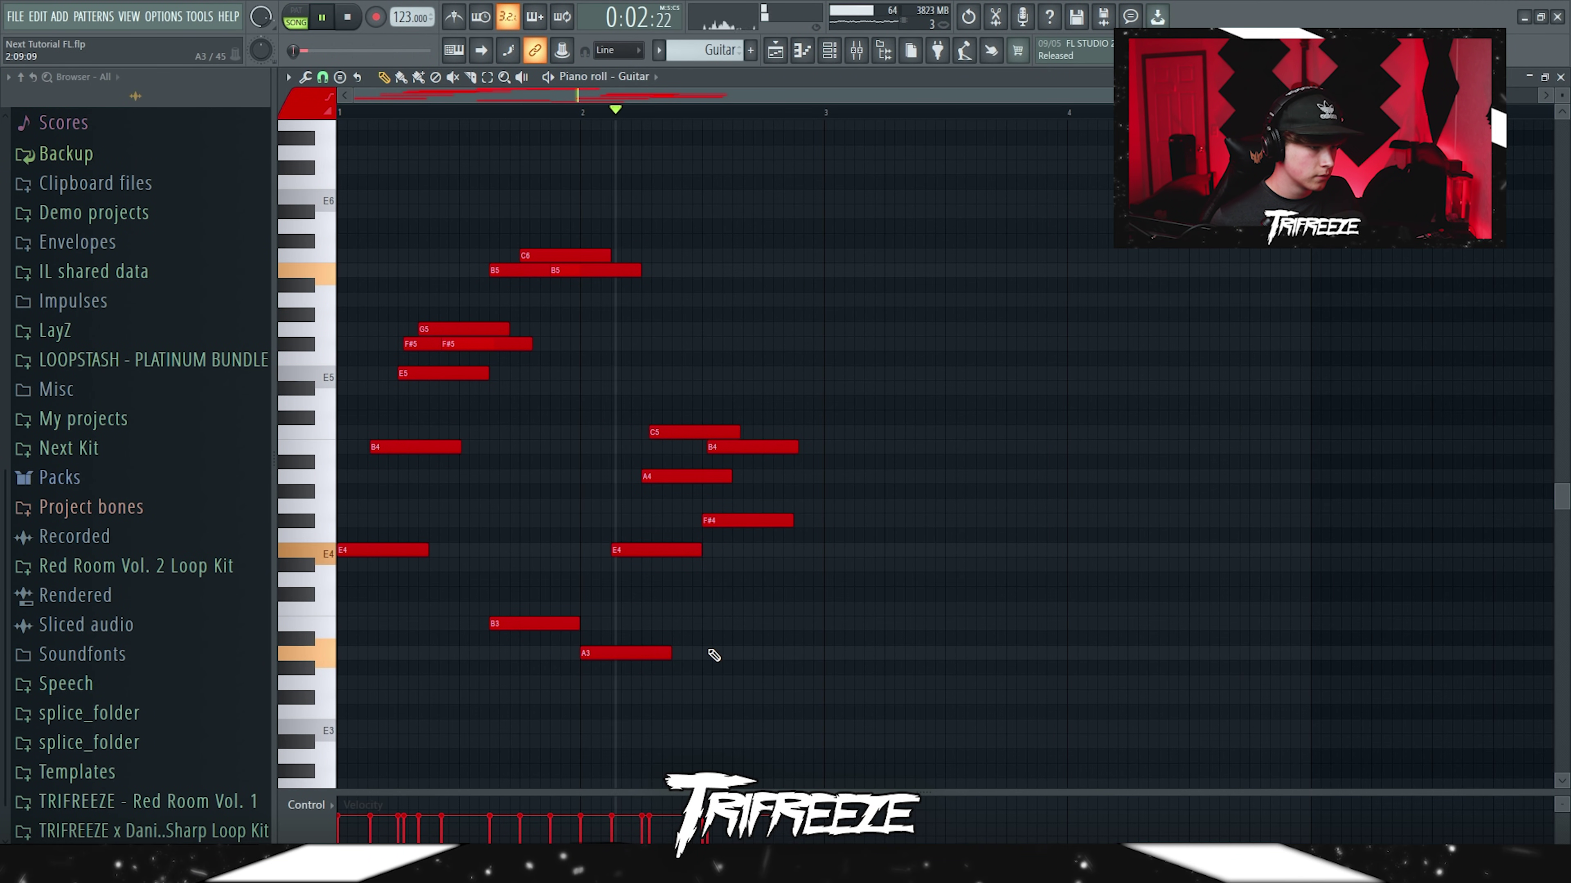
pyautogui.click(810, 432)
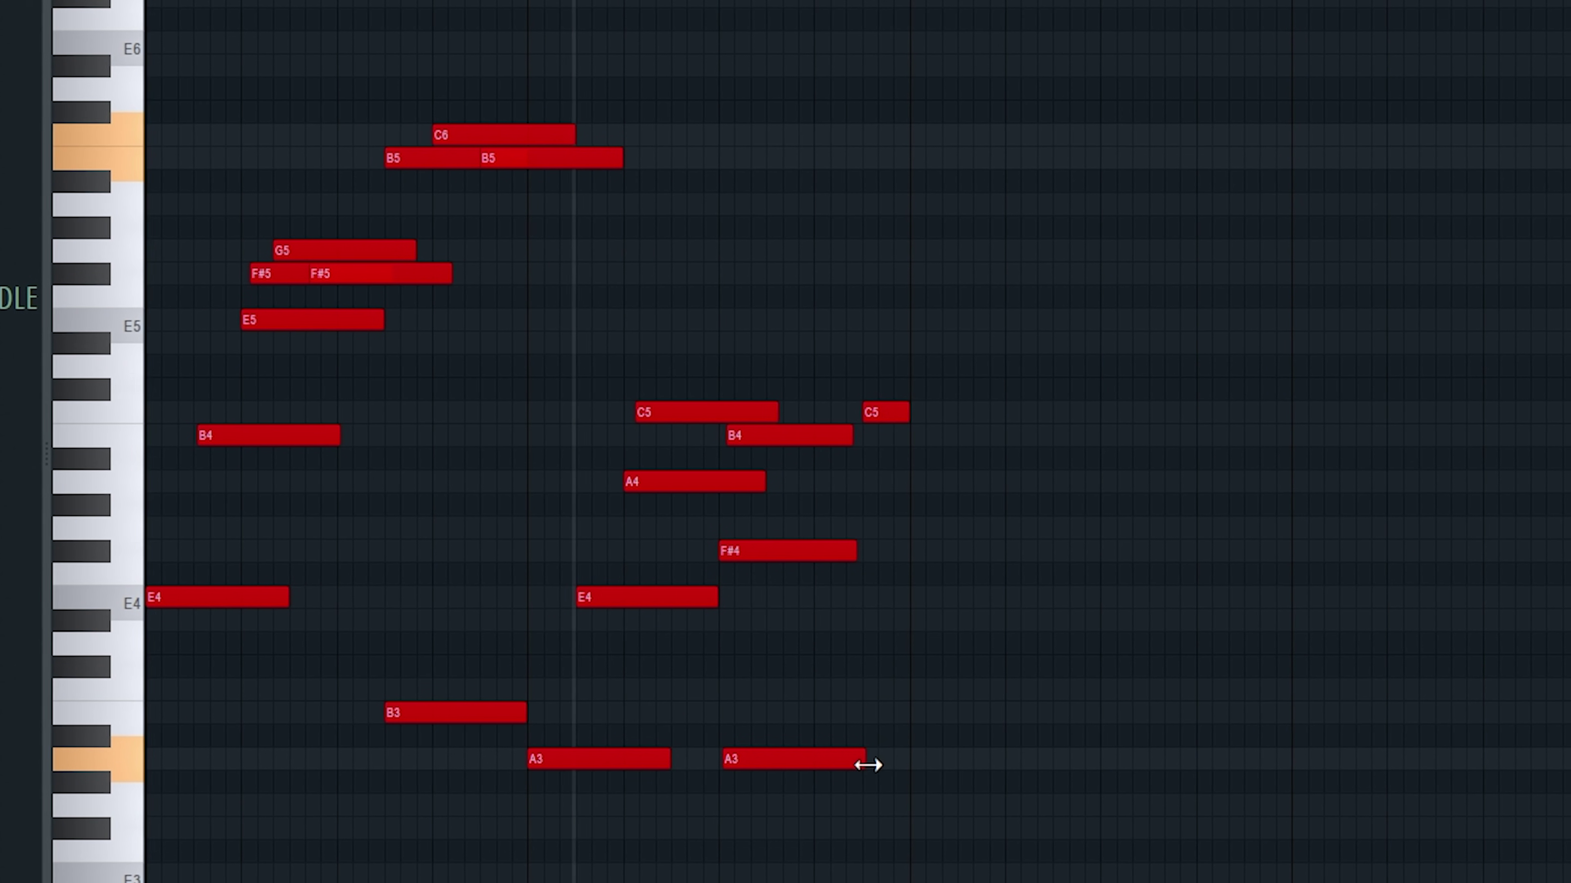
pyautogui.moveTo(872, 761); pyautogui.dragTo(907, 765)
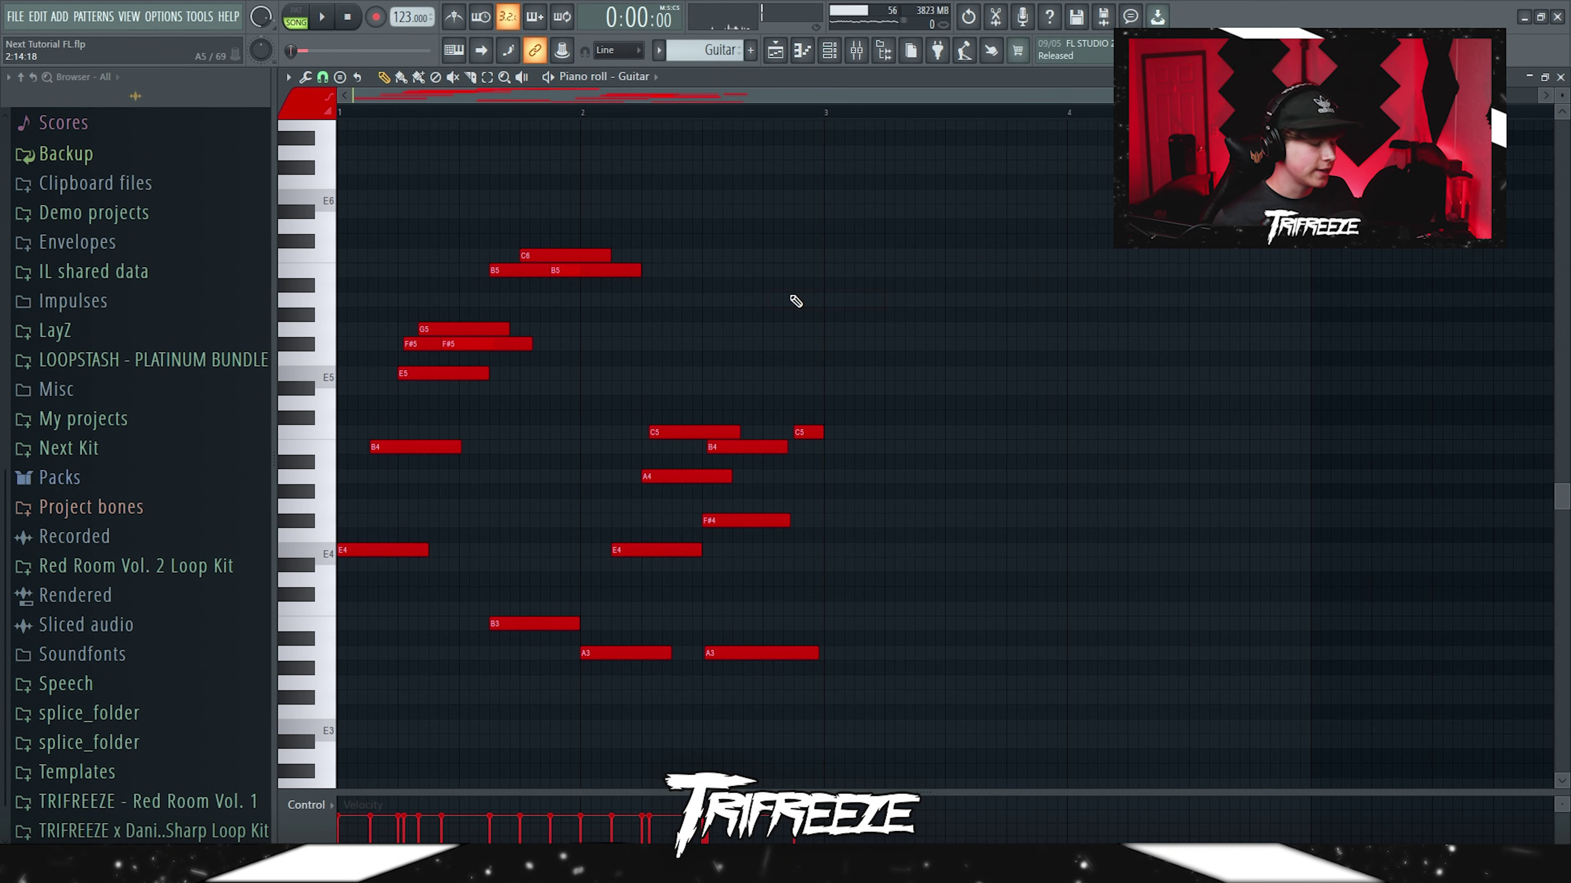
# - Duplicate the two-bar guitar phrase into bars 3 and 4
pyautogui.hotkey('ctrl', 'b')
pyautogui.scroll(-2, 733, 277)
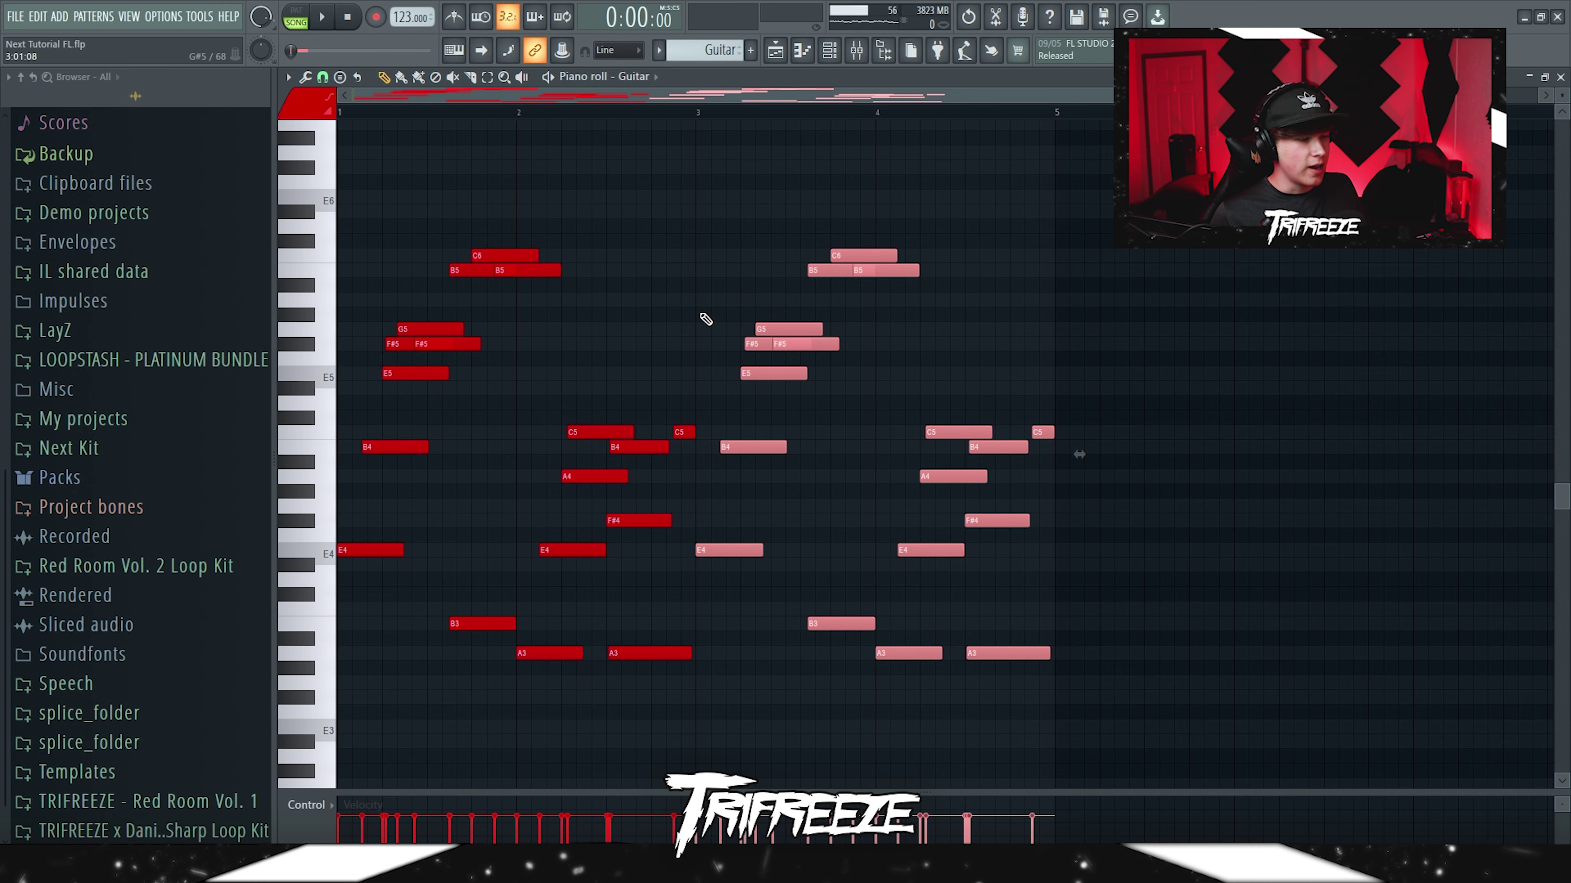
pyautogui.hotkey('ctrl', 'd')
pyautogui.scroll(-1, 678, 346)
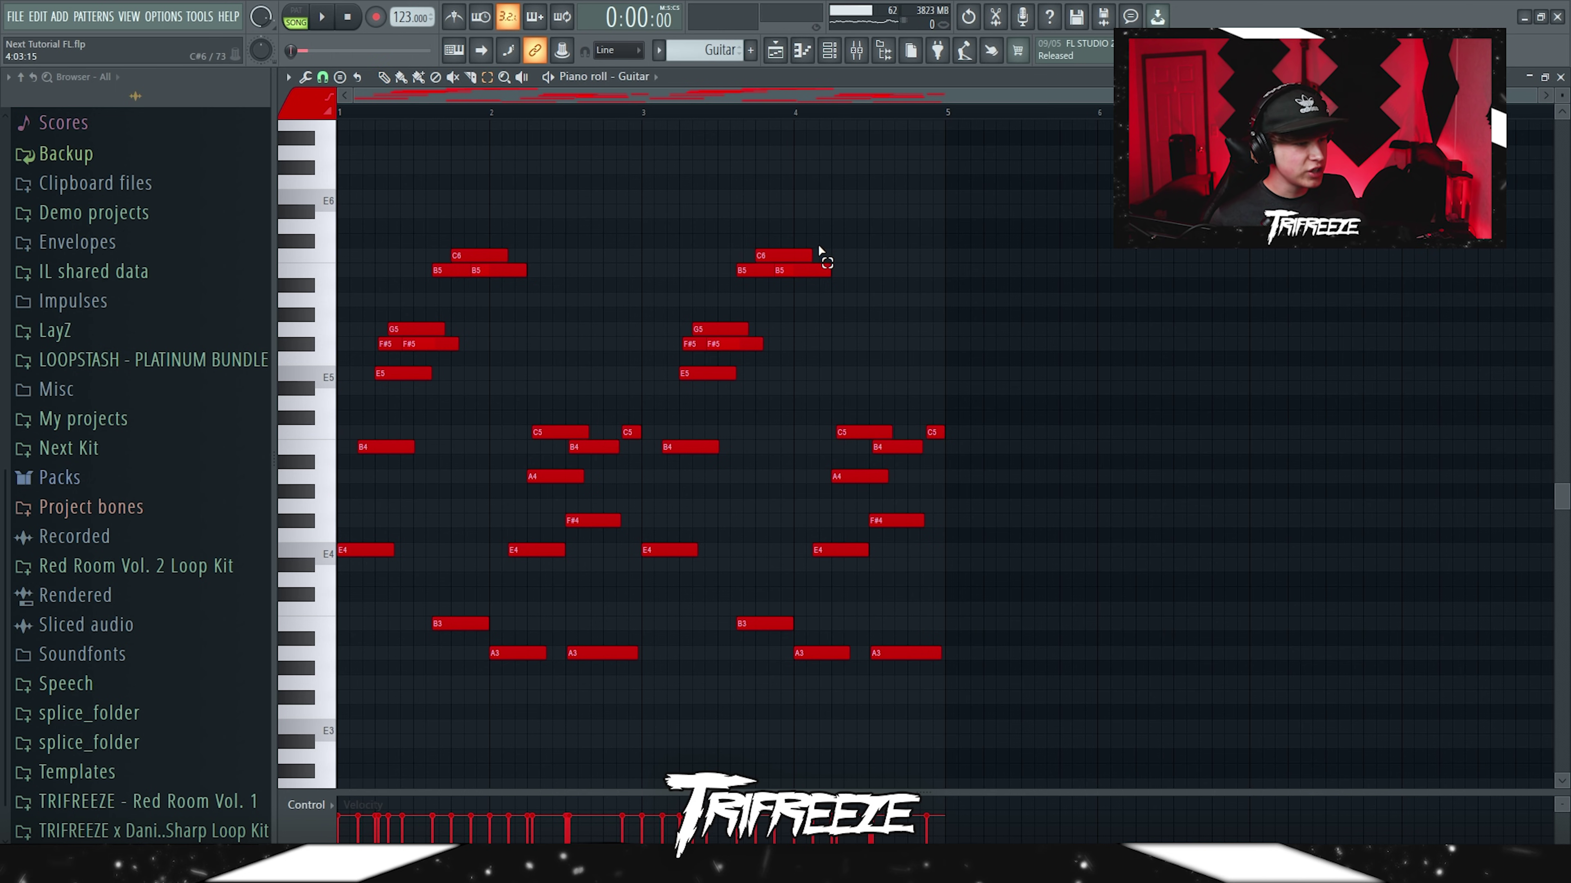
pyautogui.moveTo(544, 255); pyautogui.dragTo(391, 279)
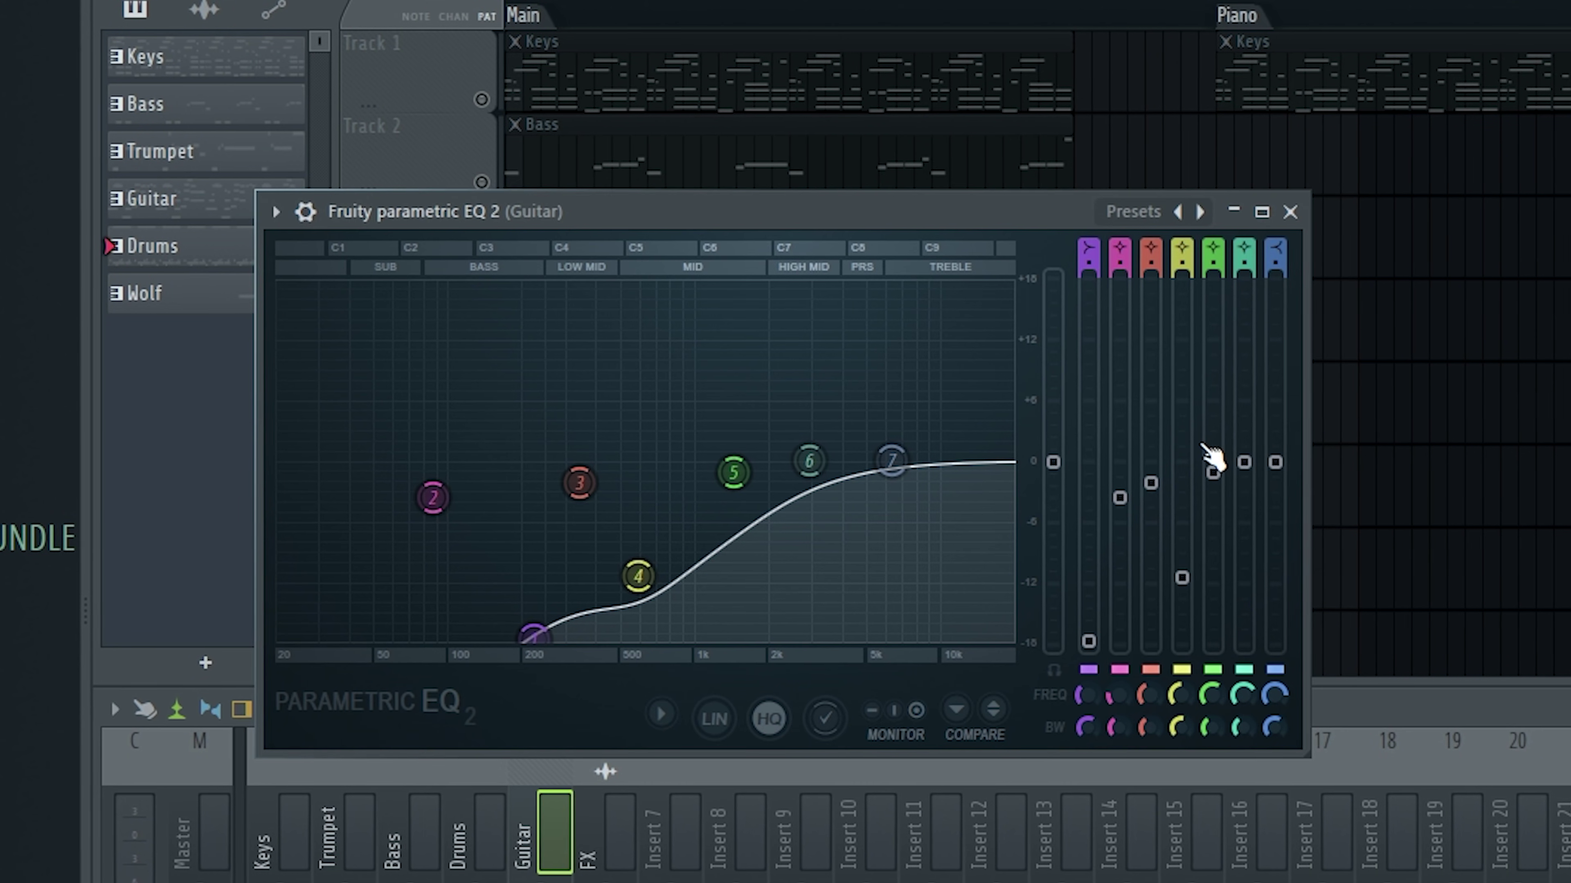
# - Close the Guitar track's parametric EQ and open the Guitar channel's instrument
pyautogui.click(1285, 213)
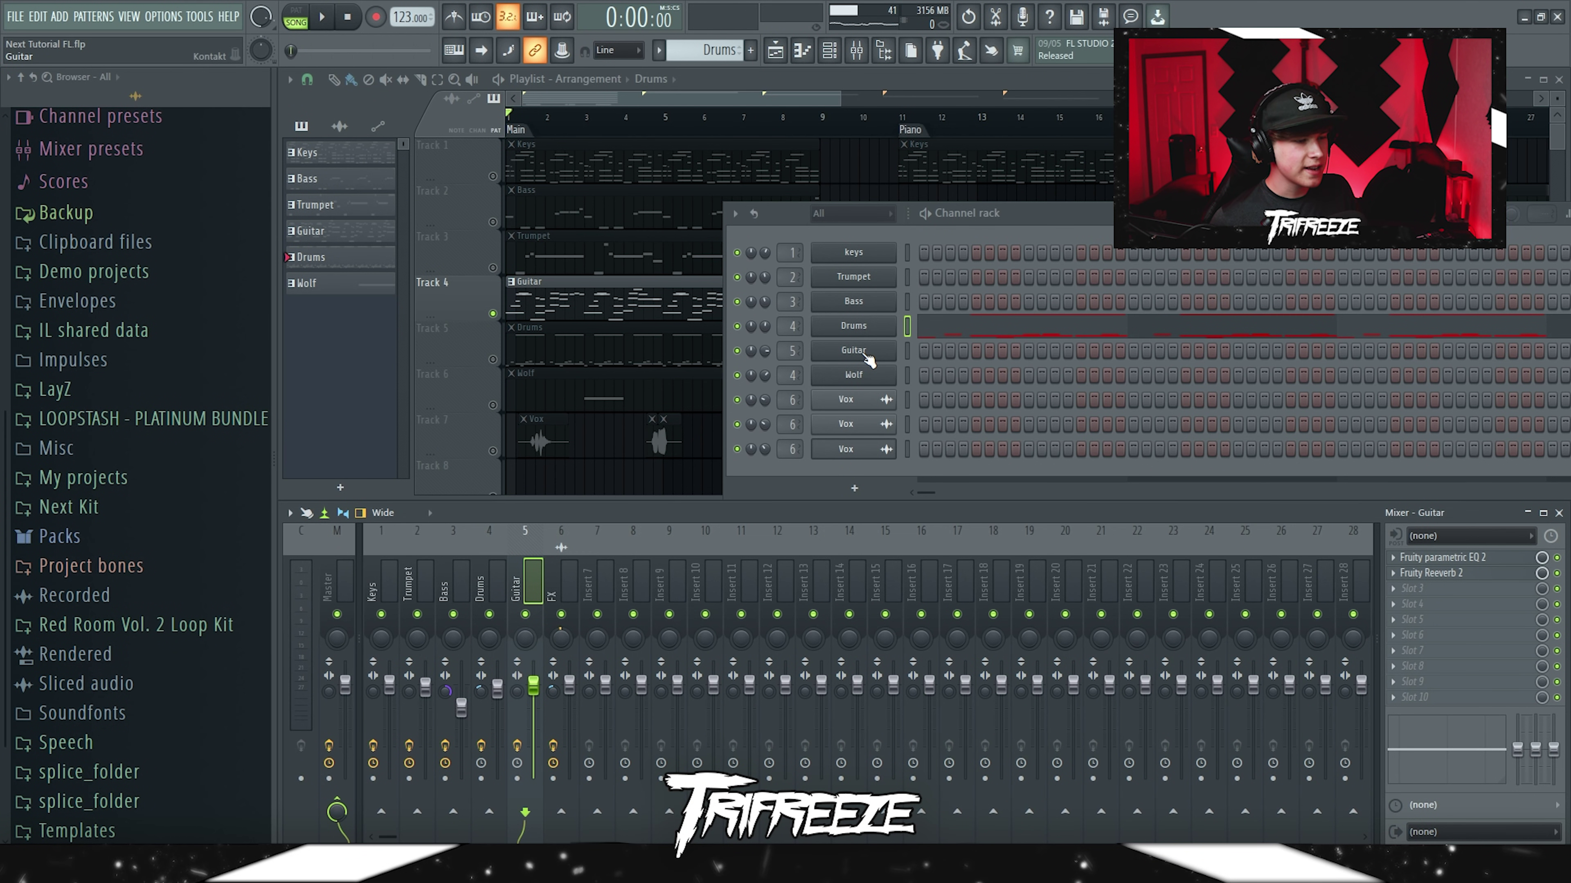
pyautogui.click(861, 351)
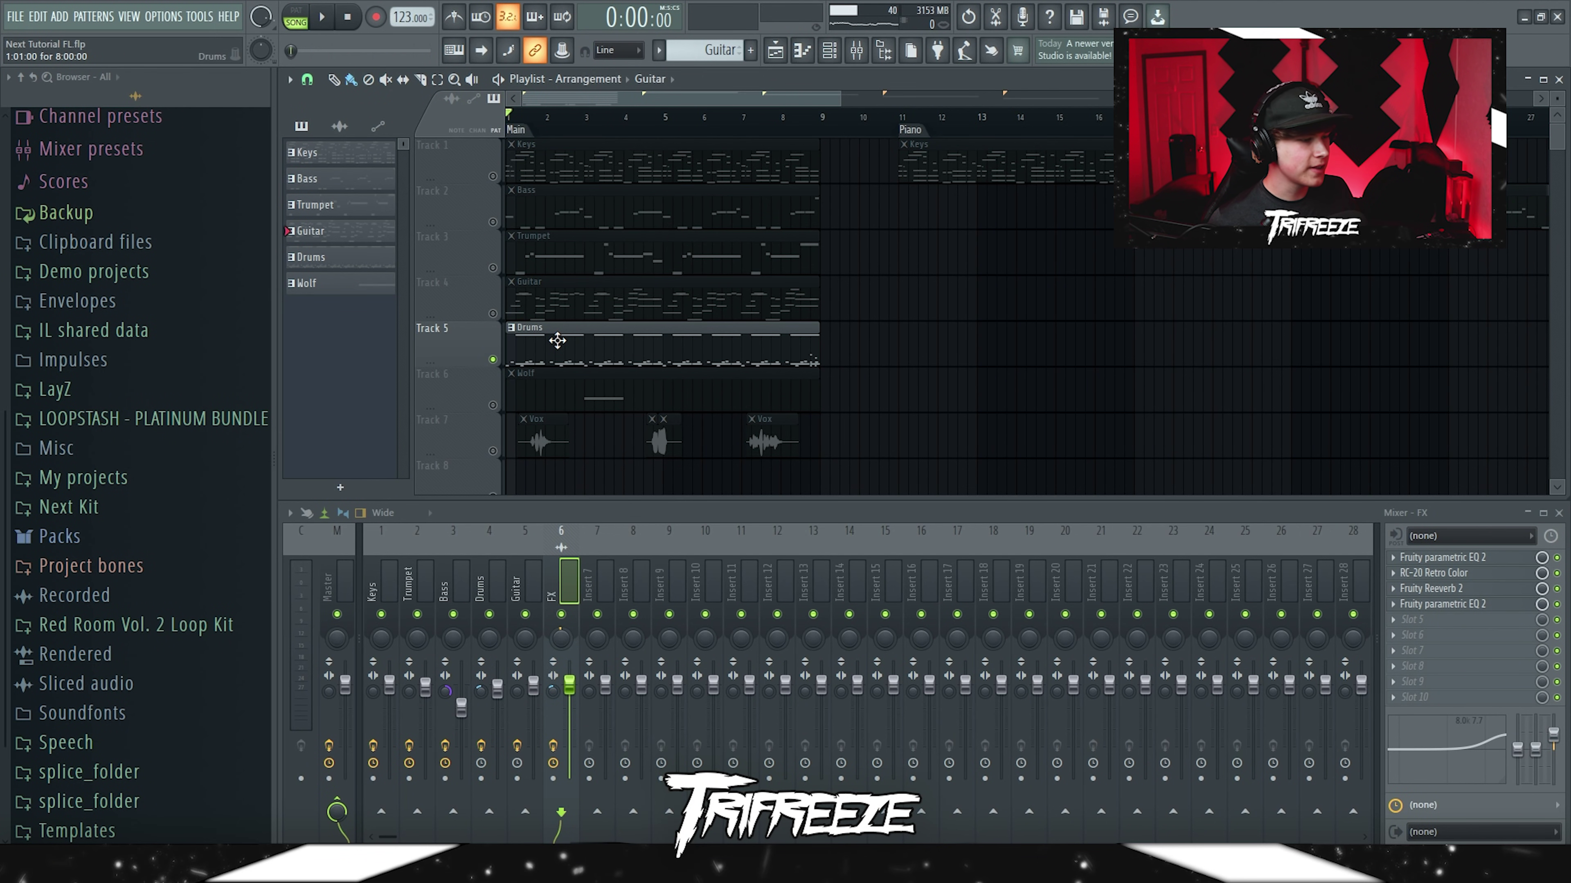
# - Open the Drums pattern's notes from the playlist and play it back to examine the drum rhythm
pyautogui.doubleClick(568, 352)
pyautogui.press('space')
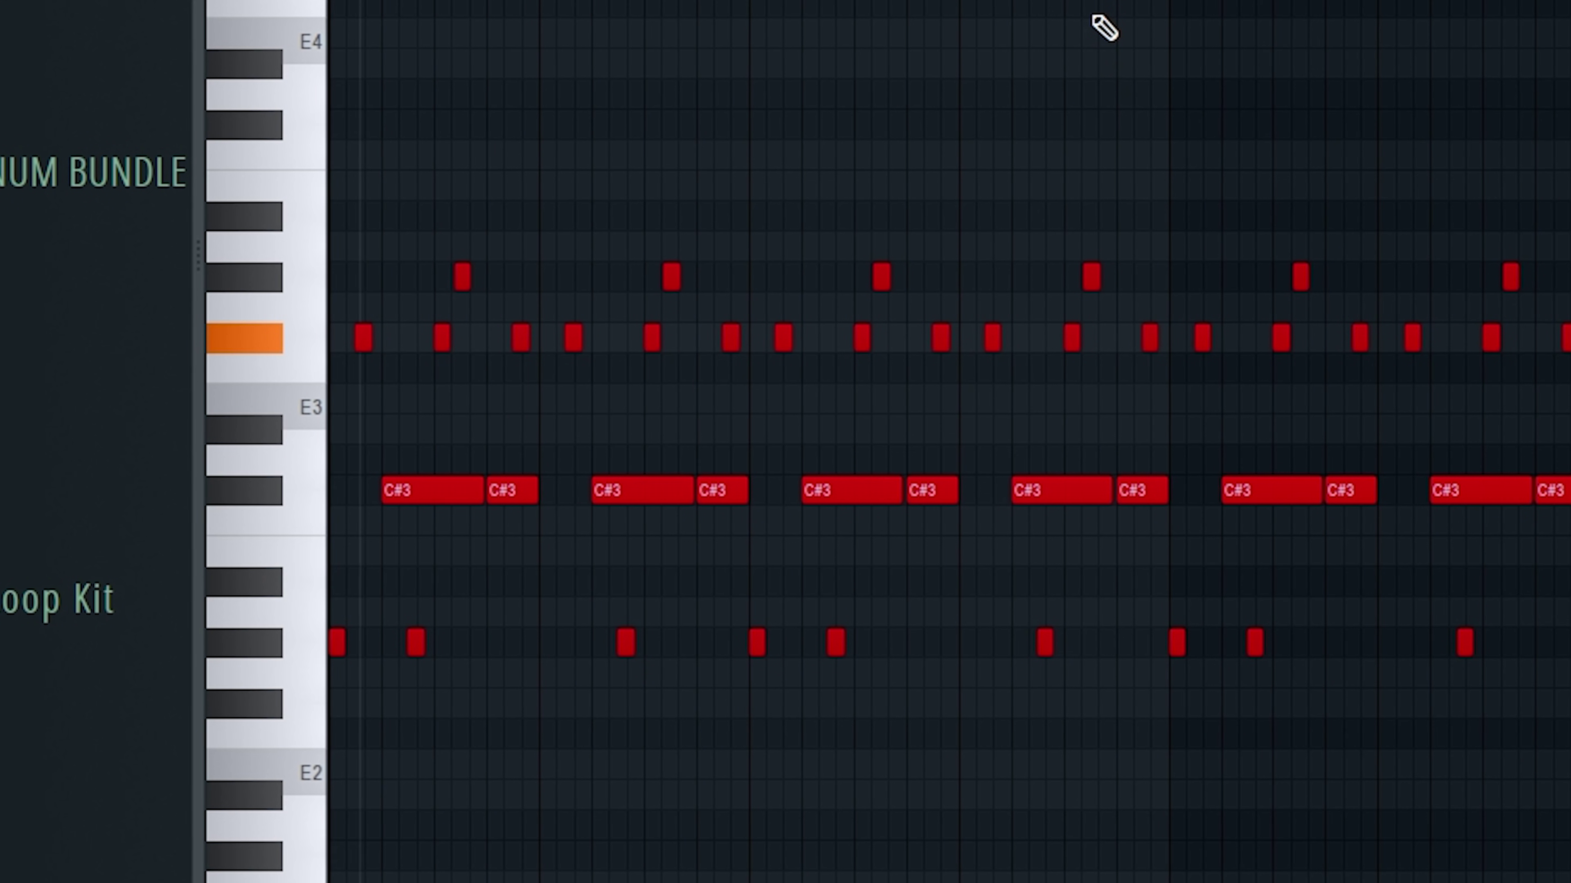
pyautogui.scroll(-1, 704, 347)
pyautogui.scroll(1, 704, 346)
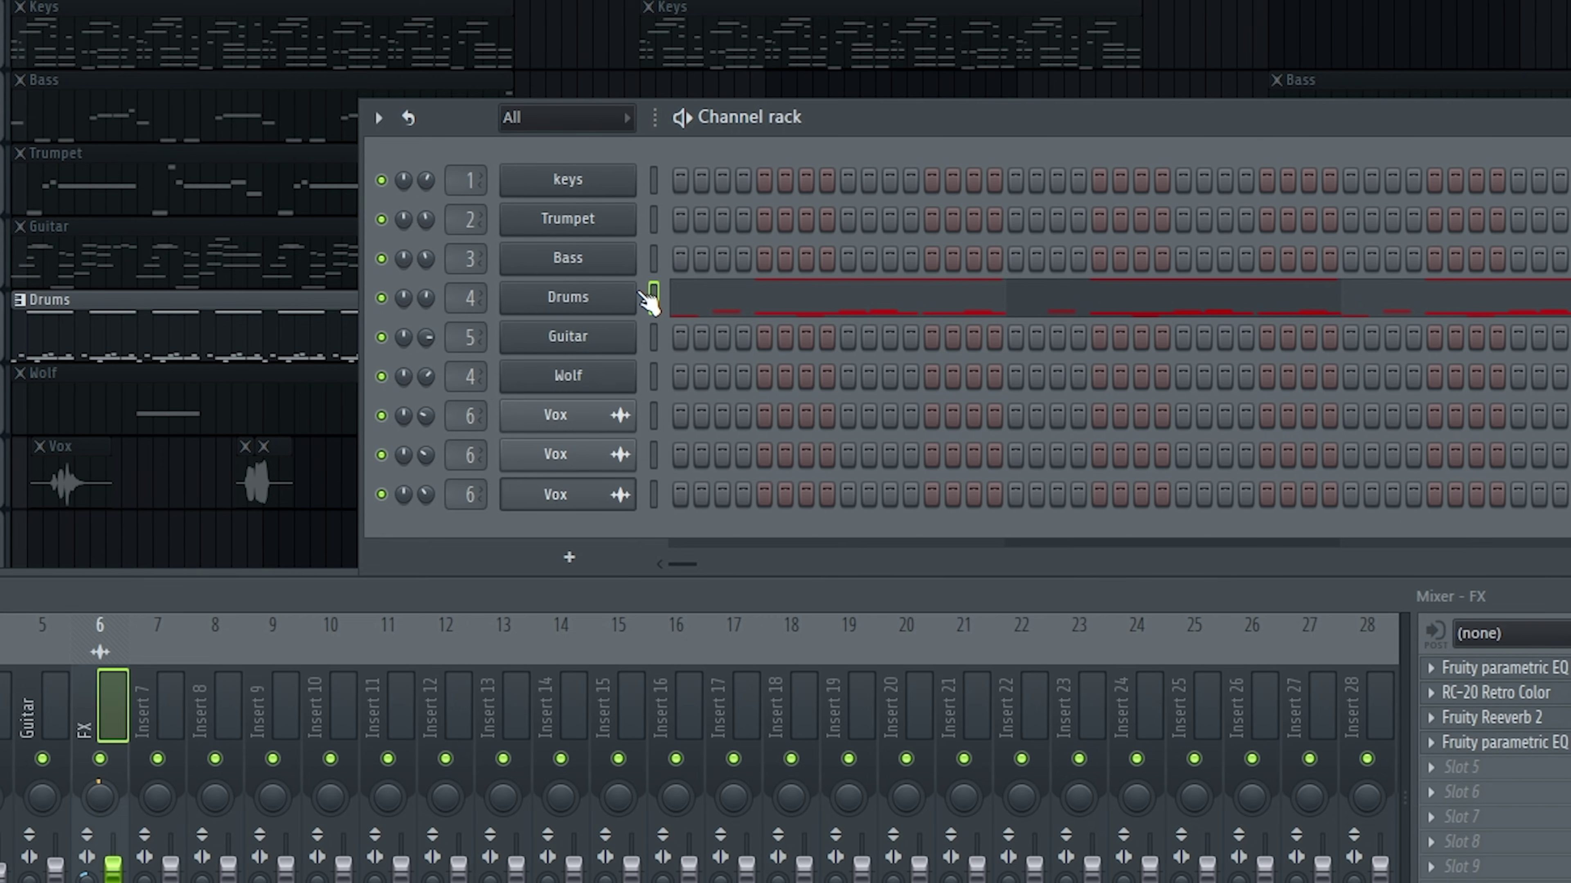
# - Examine the Drums channel and its Fruity Reeverb 2 and Fruity parametric EQ 2 settings
pyautogui.click(647, 300)
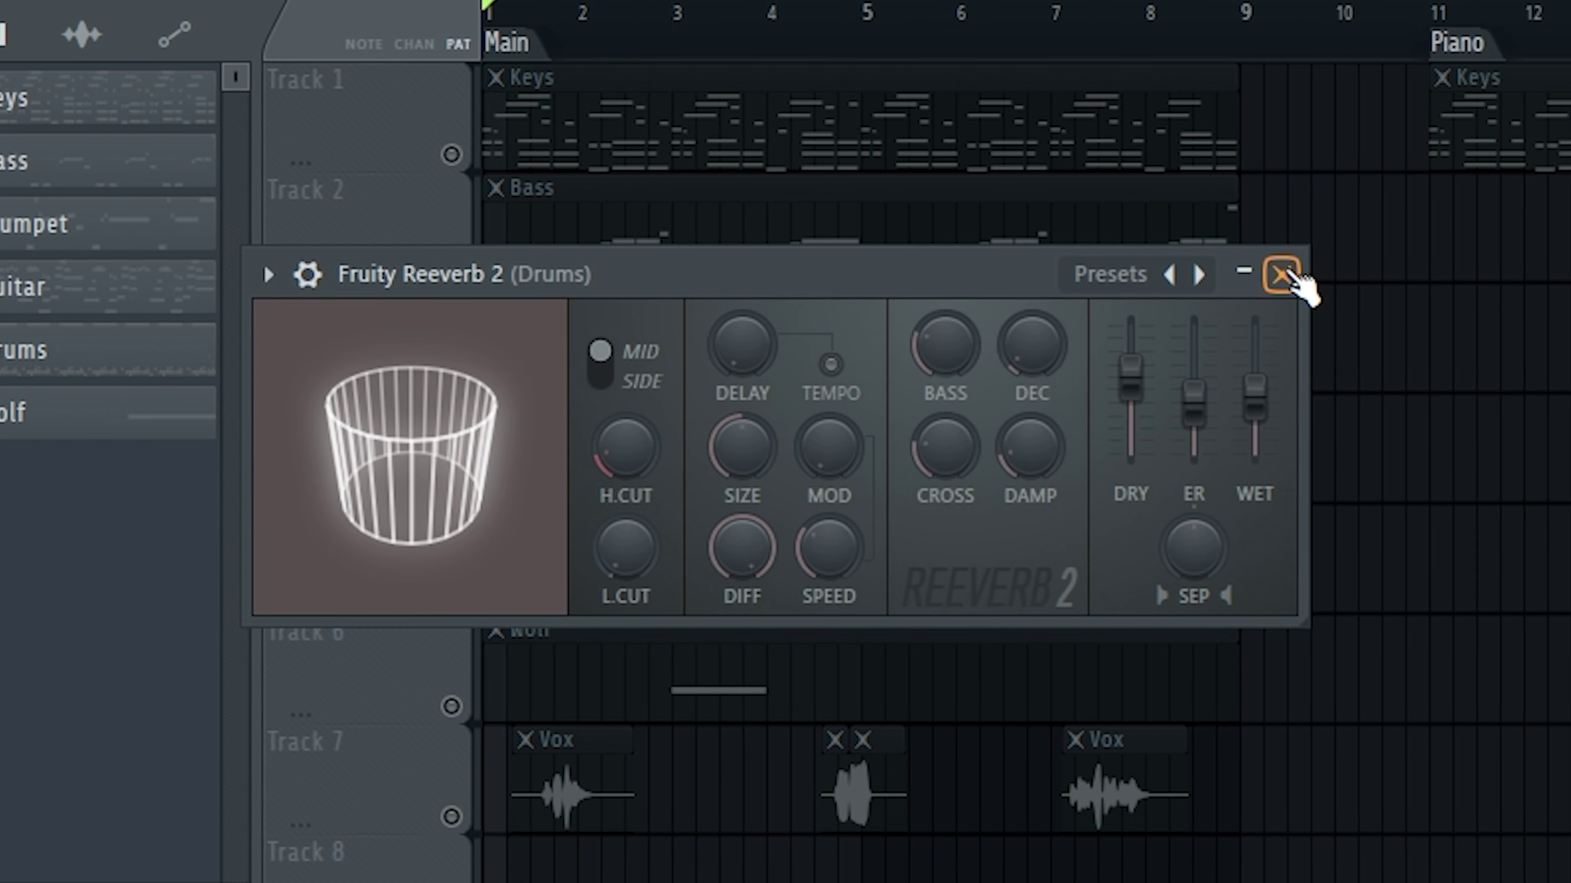
pyautogui.click(1289, 274)
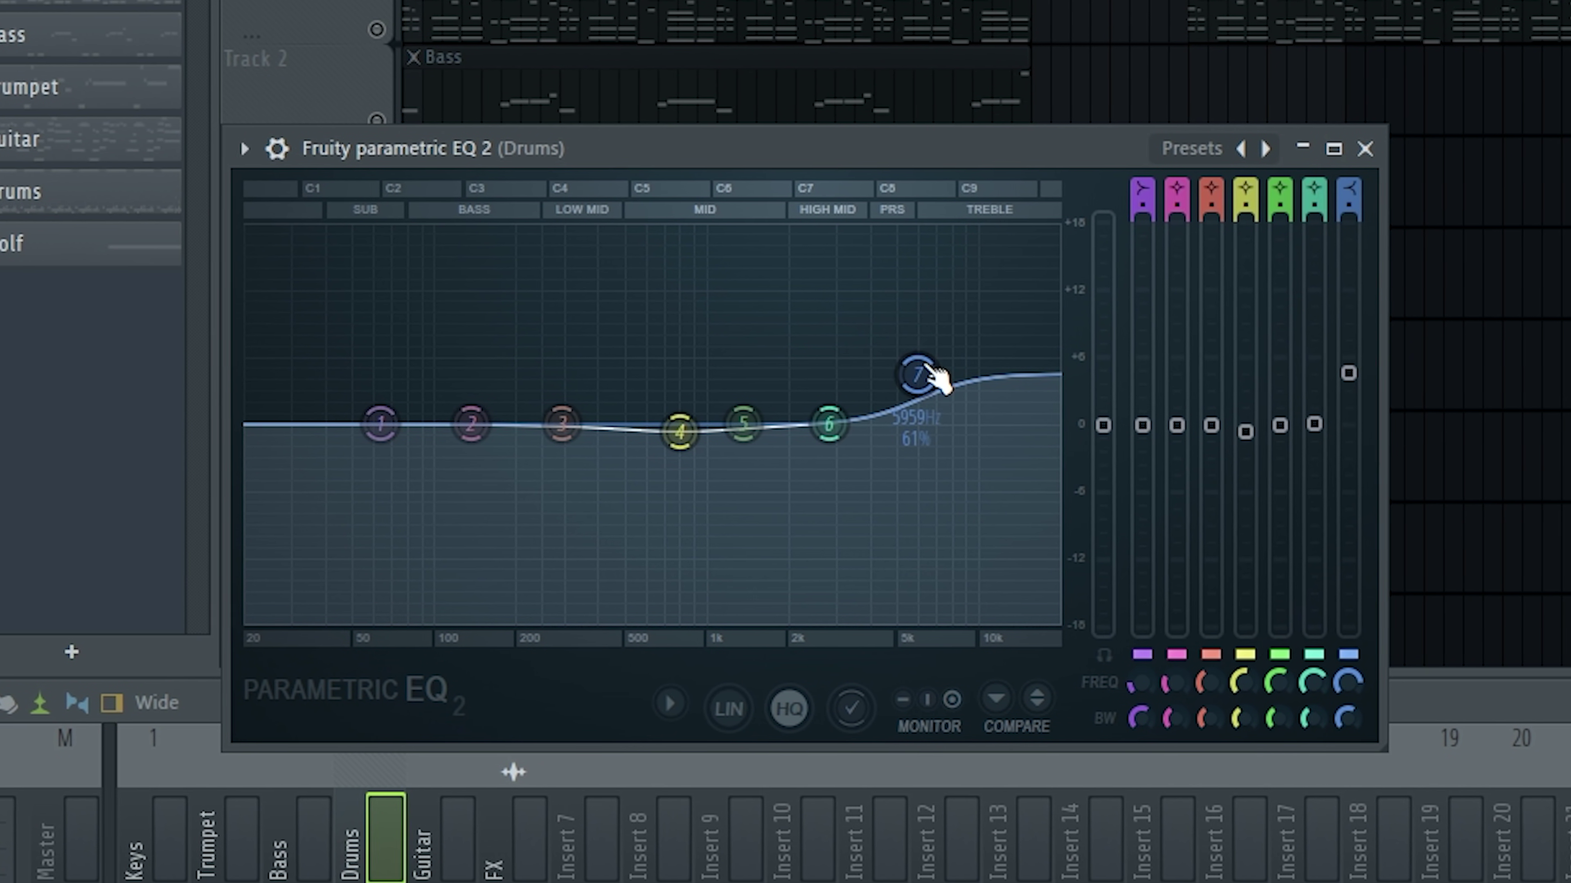
pyautogui.click(1370, 148)
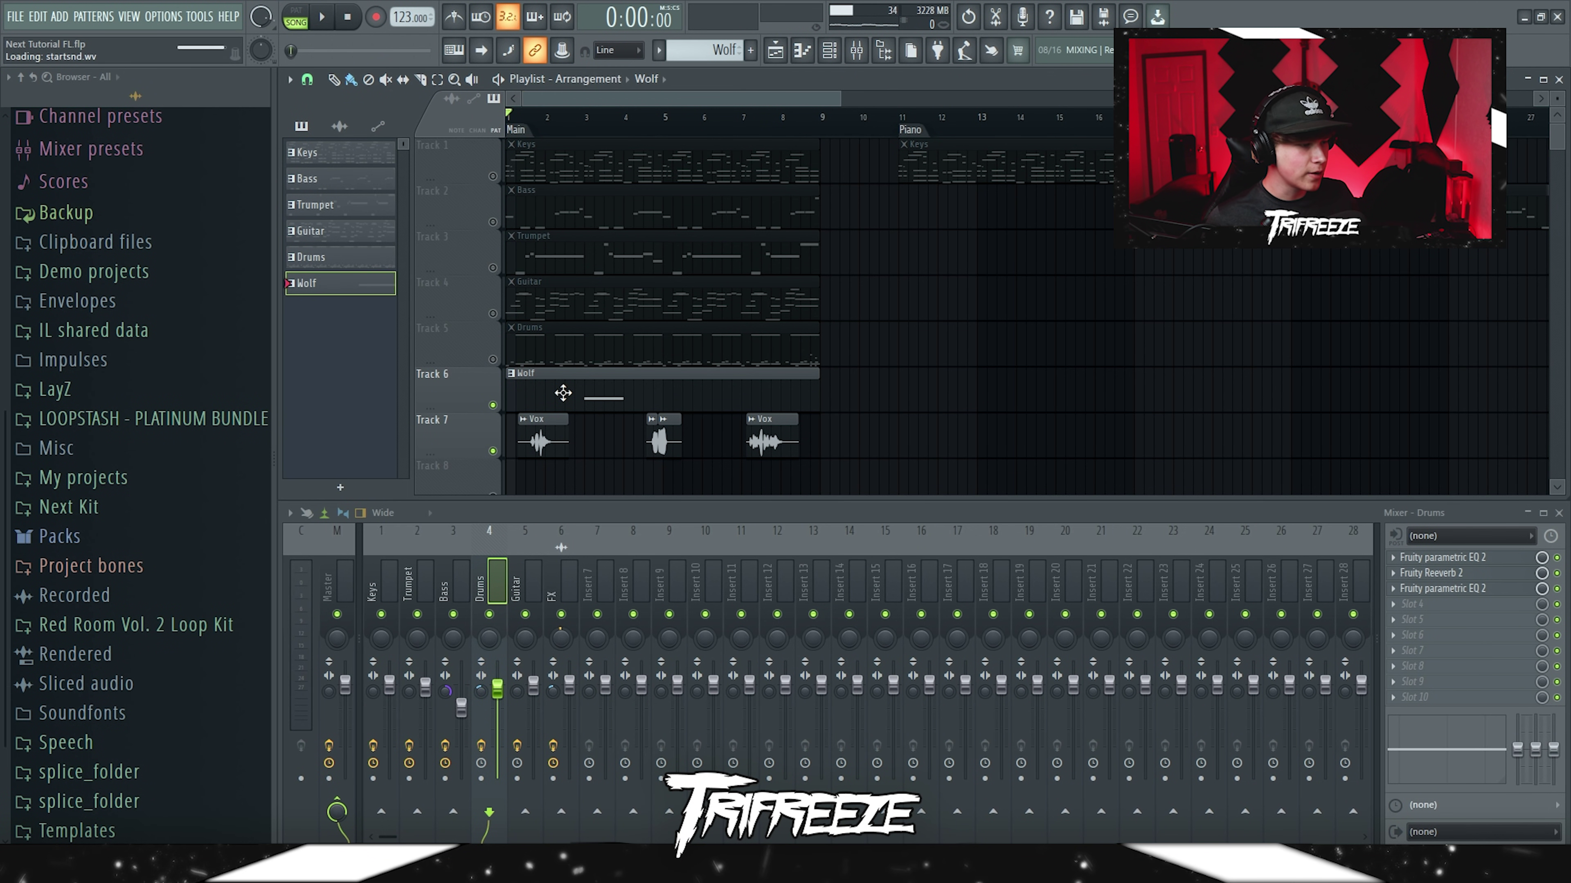
# - Open the Wolf pattern and examine the curve of the first Fruity parametric EQ 2 on the FX track
pyautogui.doubleClick(563, 393)
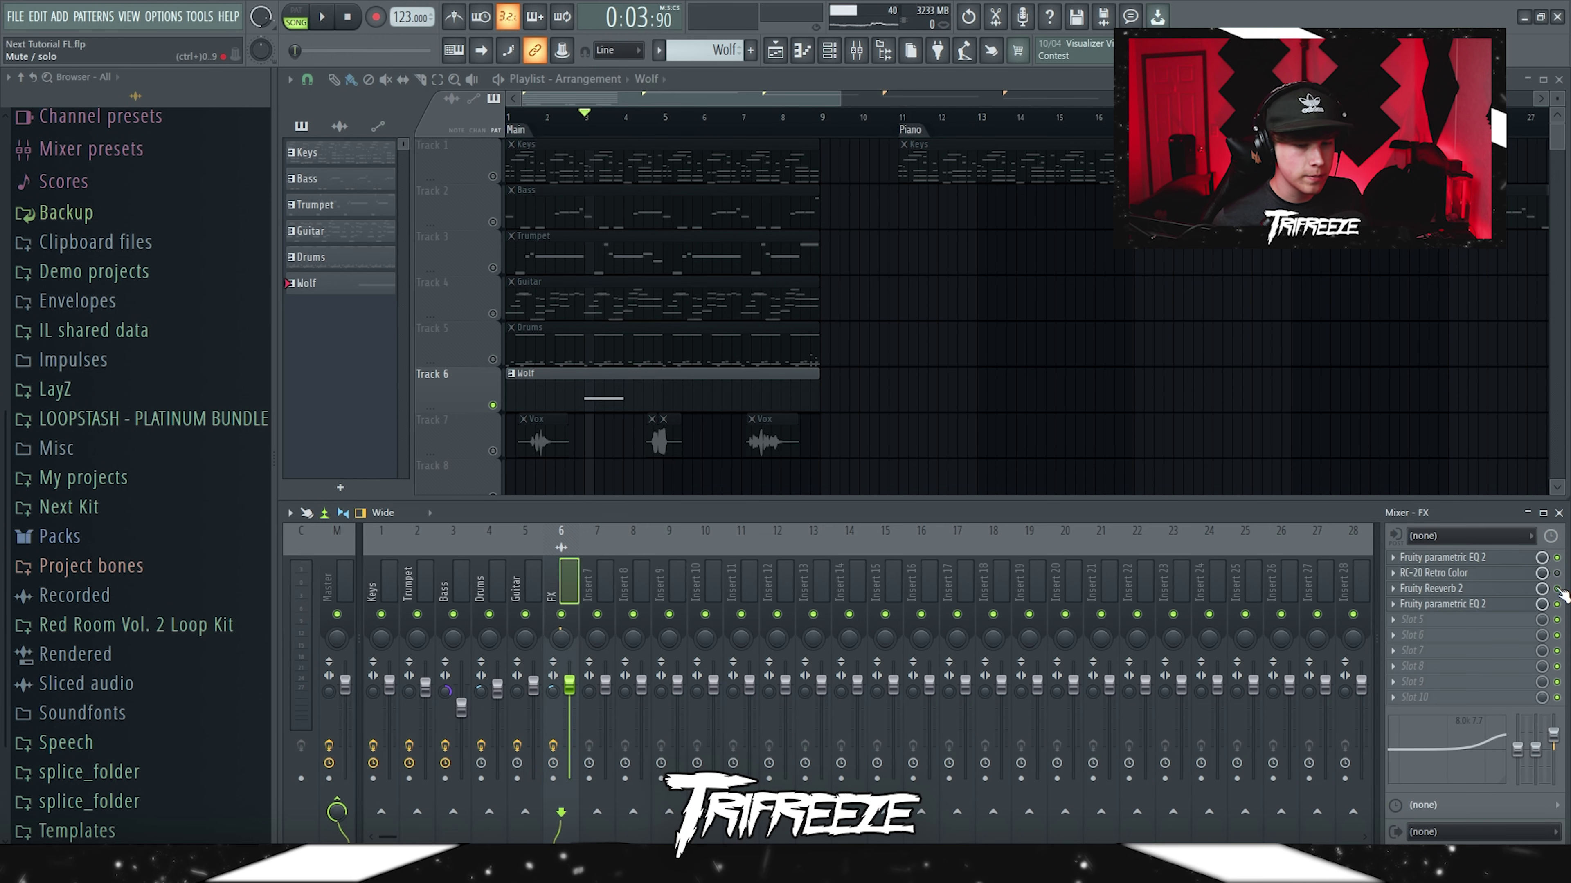
pyautogui.click(1413, 557)
pyautogui.moveTo(705, 271); pyautogui.dragTo(730, 253)
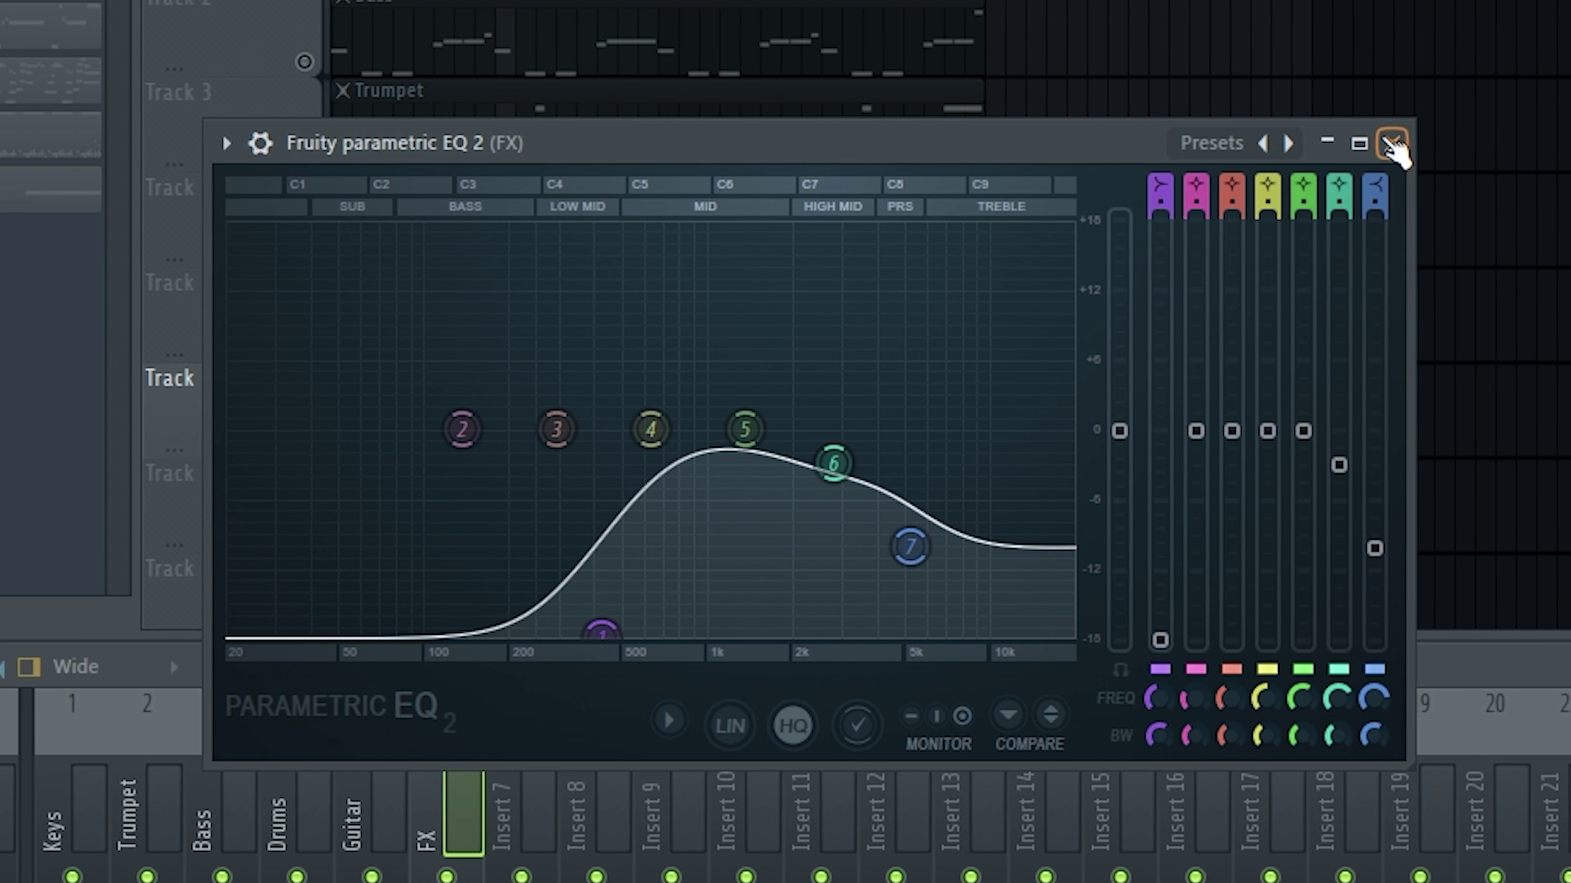
pyautogui.click(1023, 262)
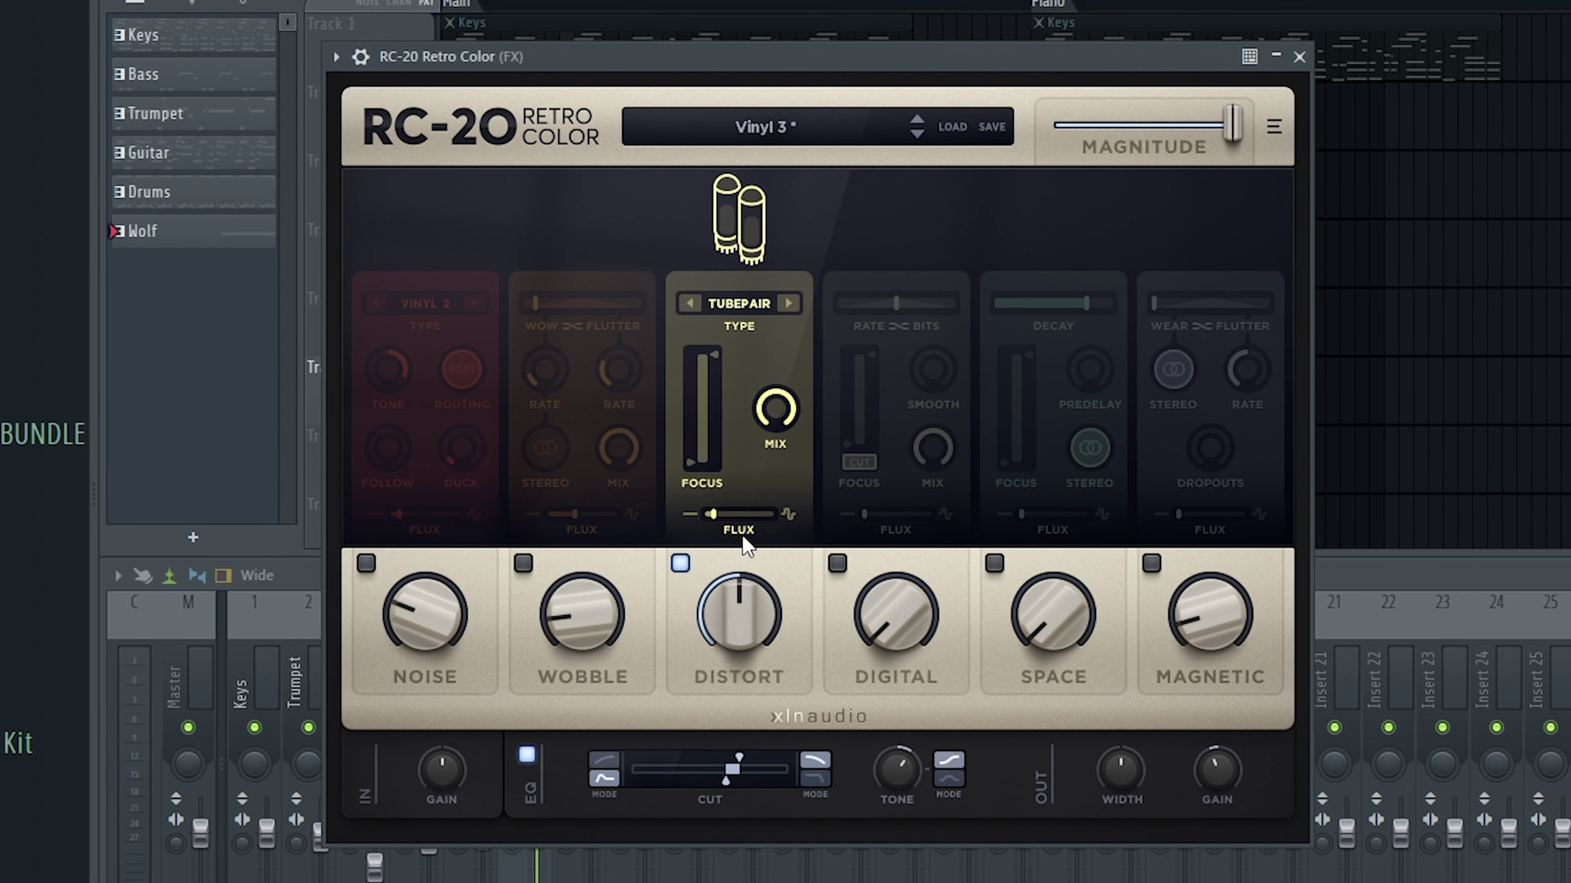
# - Examine the Distort and EQ cut settings of RC-20 Retro Color on the FX track
pyautogui.moveTo(734, 588); pyautogui.dragTo(767, 661)
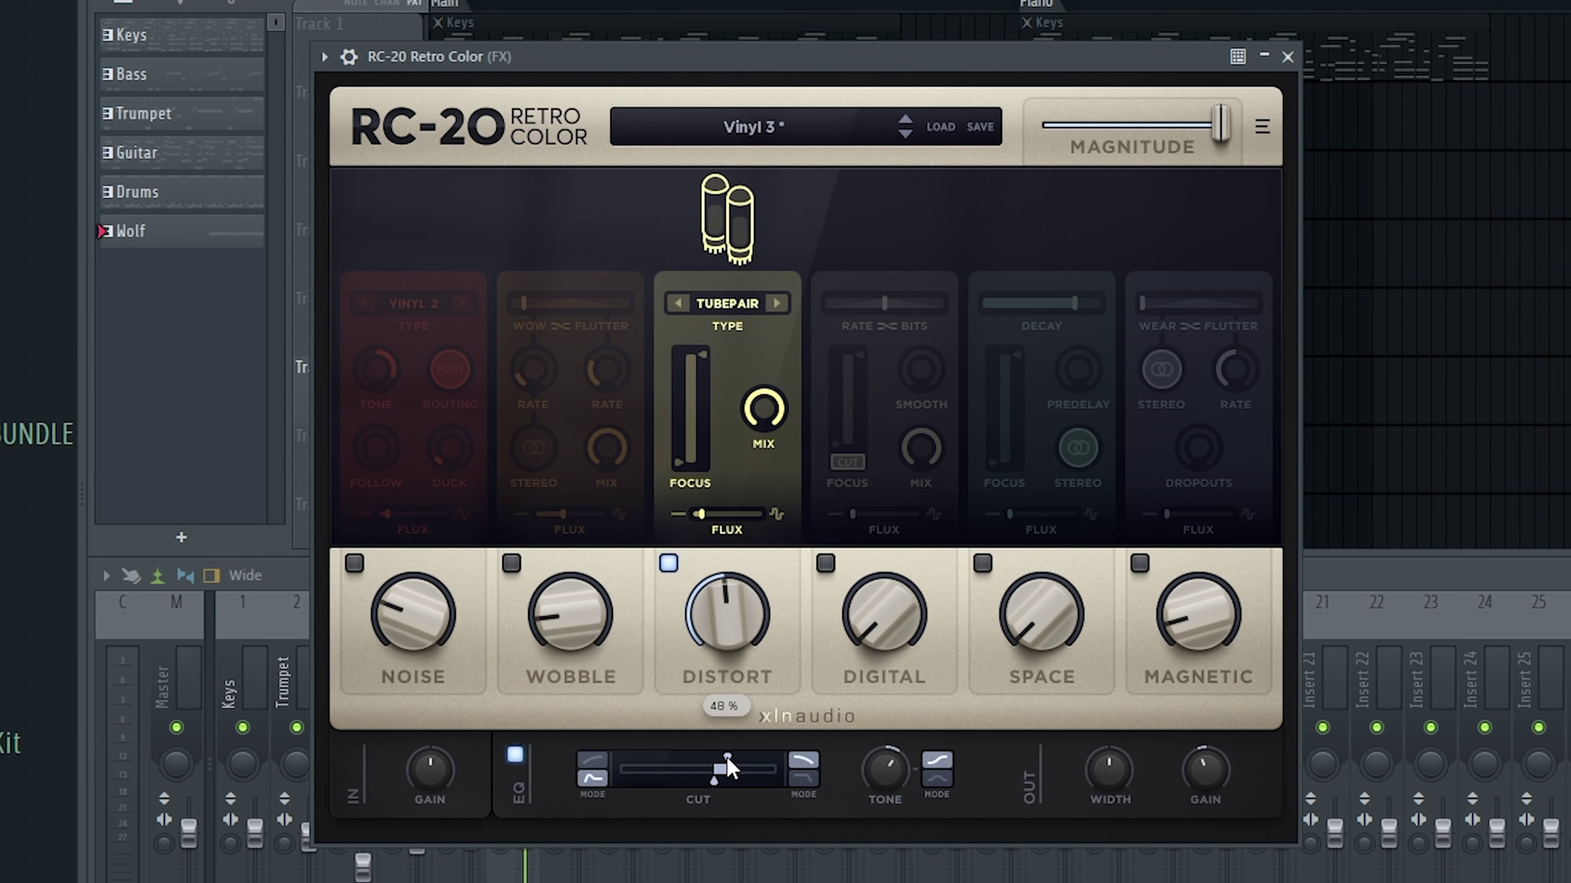
pyautogui.moveTo(742, 756)
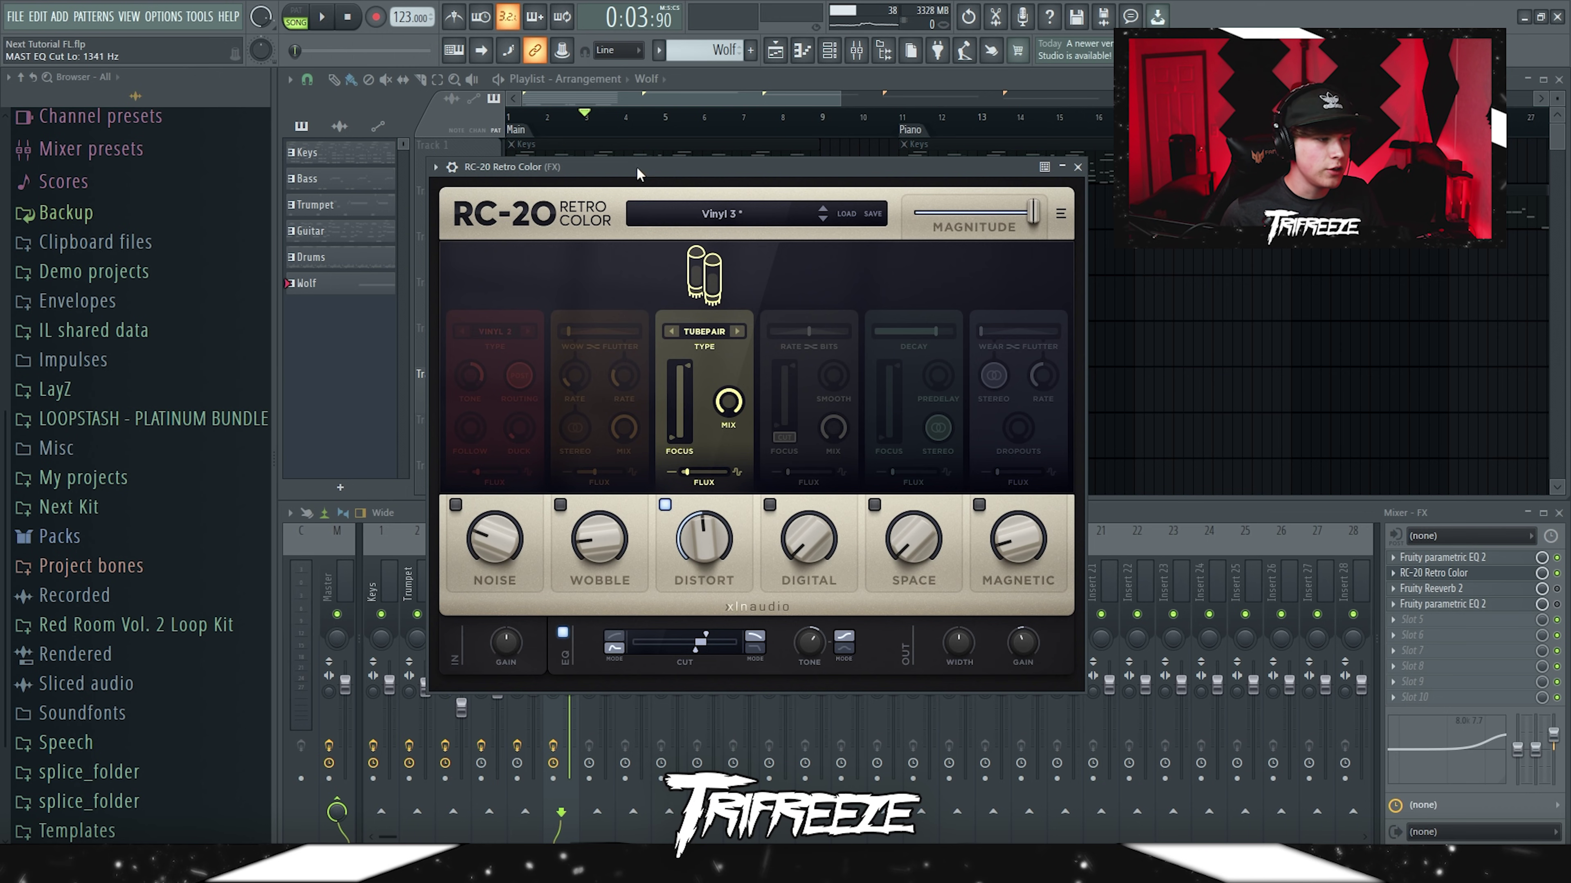
pyautogui.moveTo(637, 169); pyautogui.dragTo(645, 174)
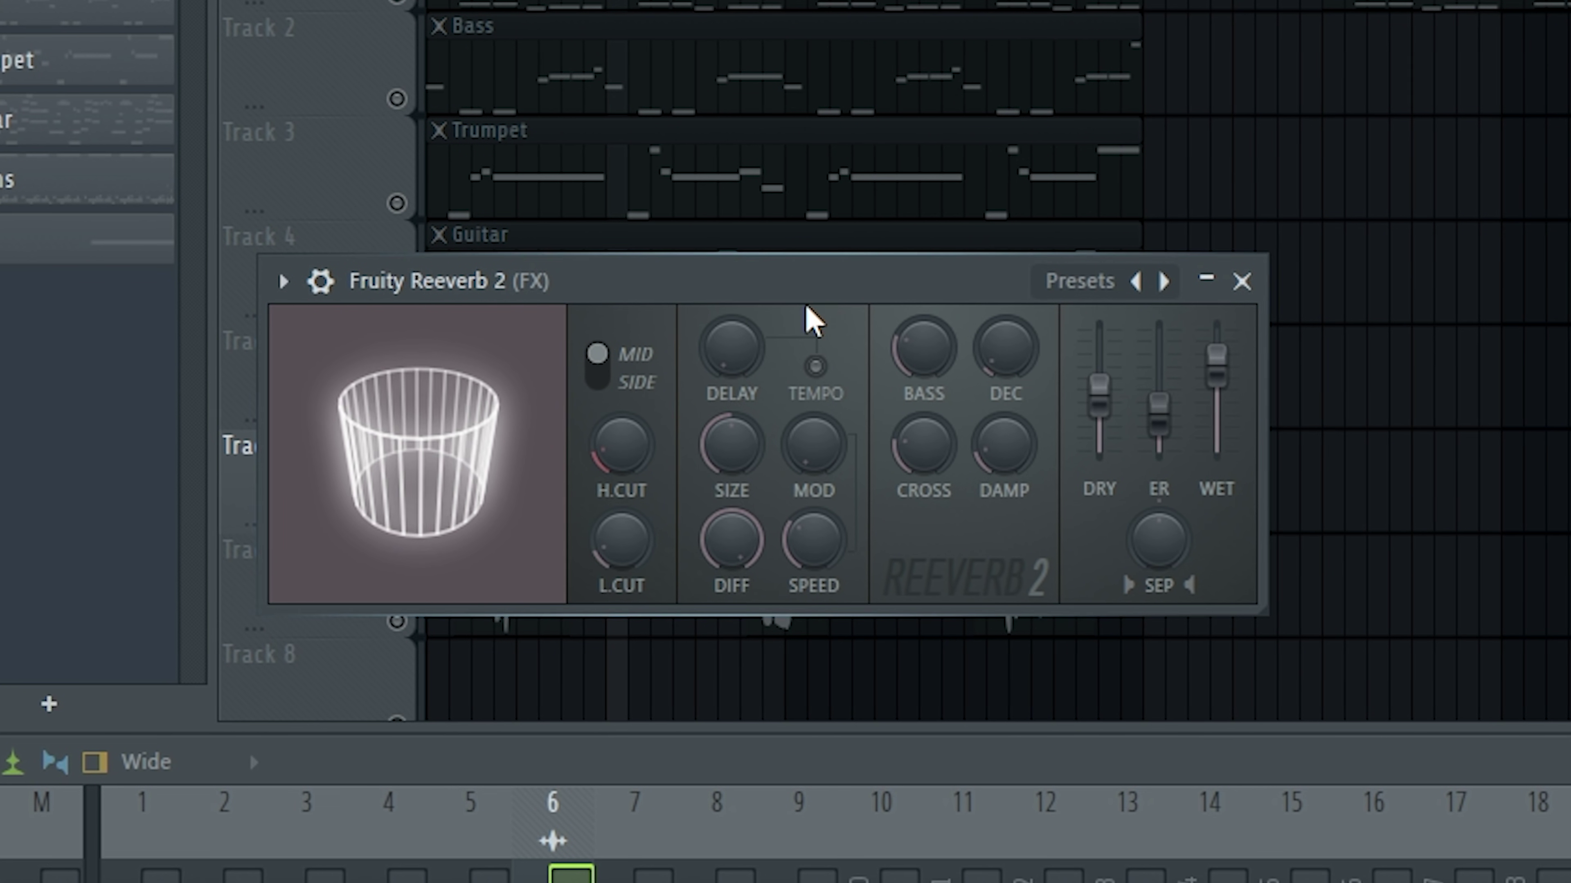
# - Examine the FX track's Fruity Reeverb 2 and second parametric EQ, and open the Wolf channel
pyautogui.moveTo(806, 312); pyautogui.dragTo(901, 263)
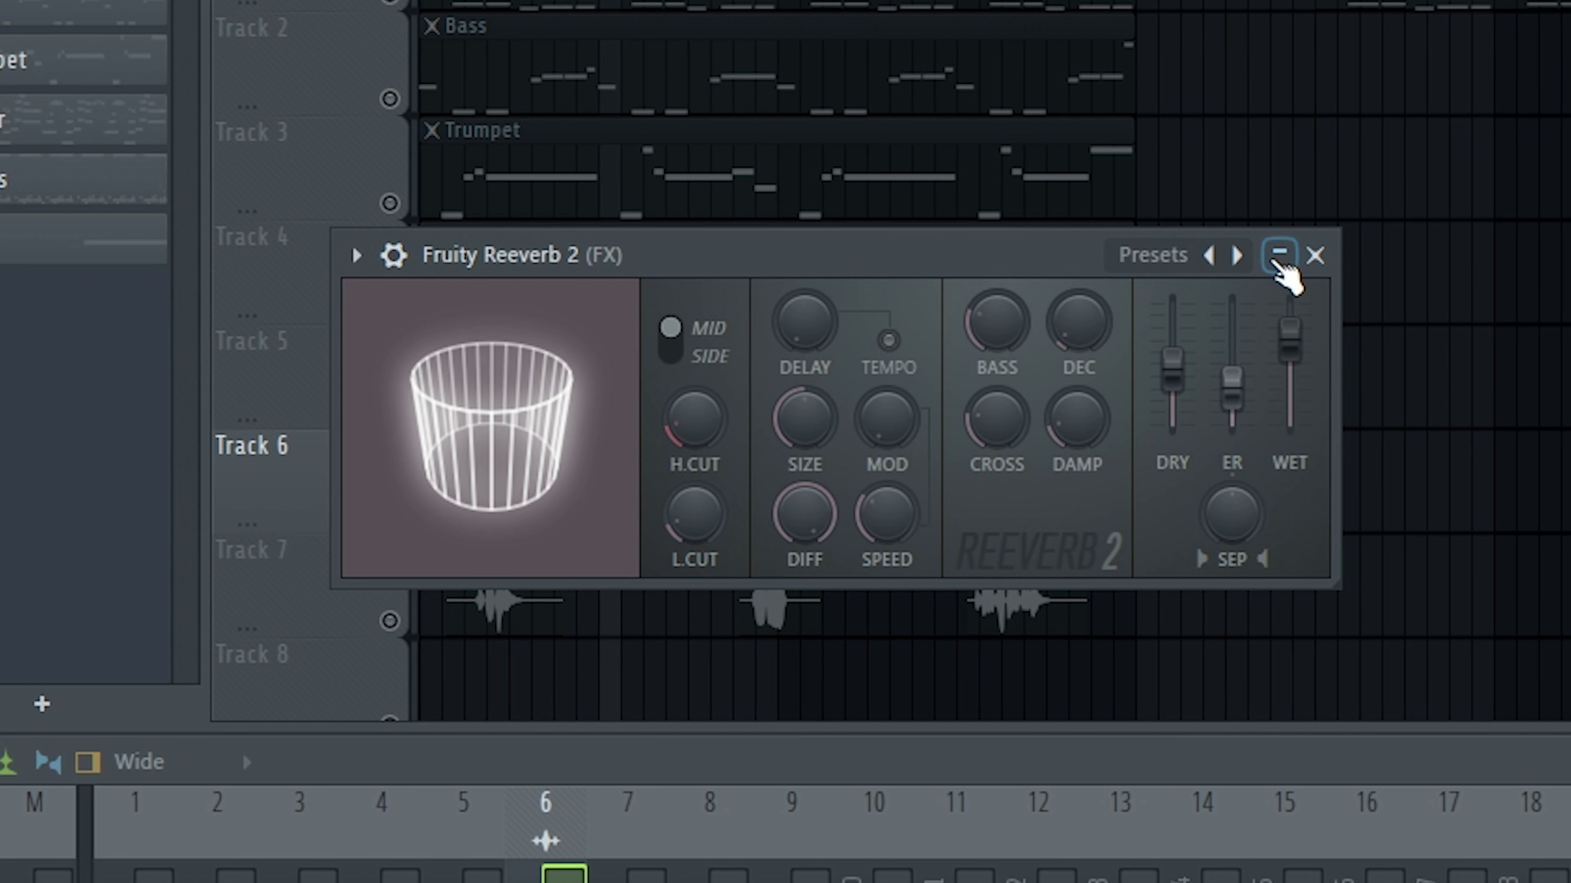
pyautogui.click(1311, 255)
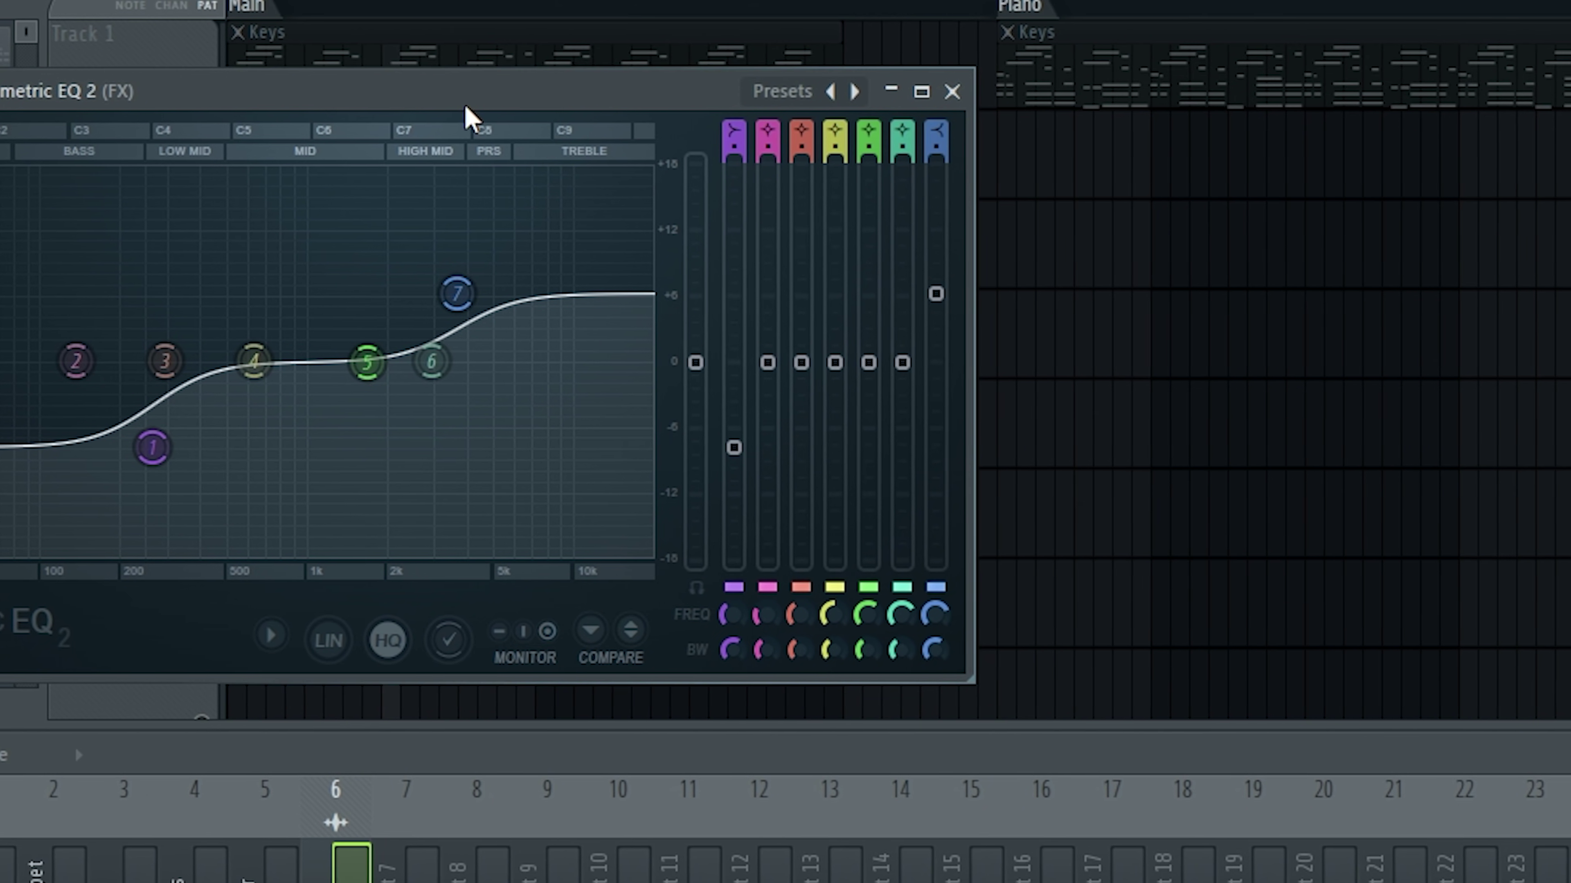
pyautogui.click(1328, 168)
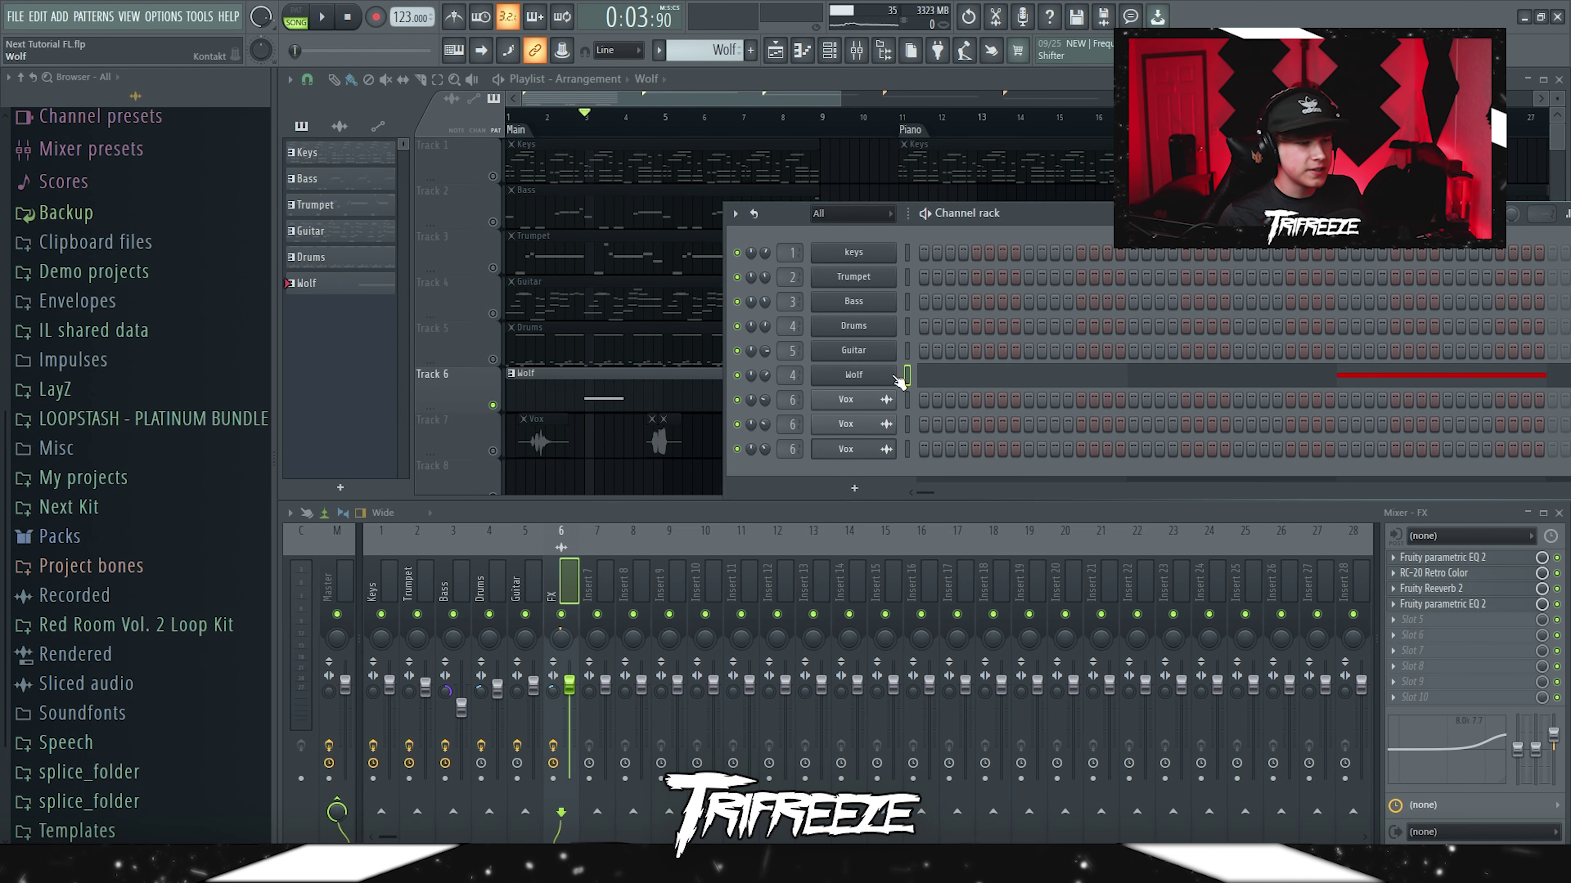
pyautogui.click(894, 377)
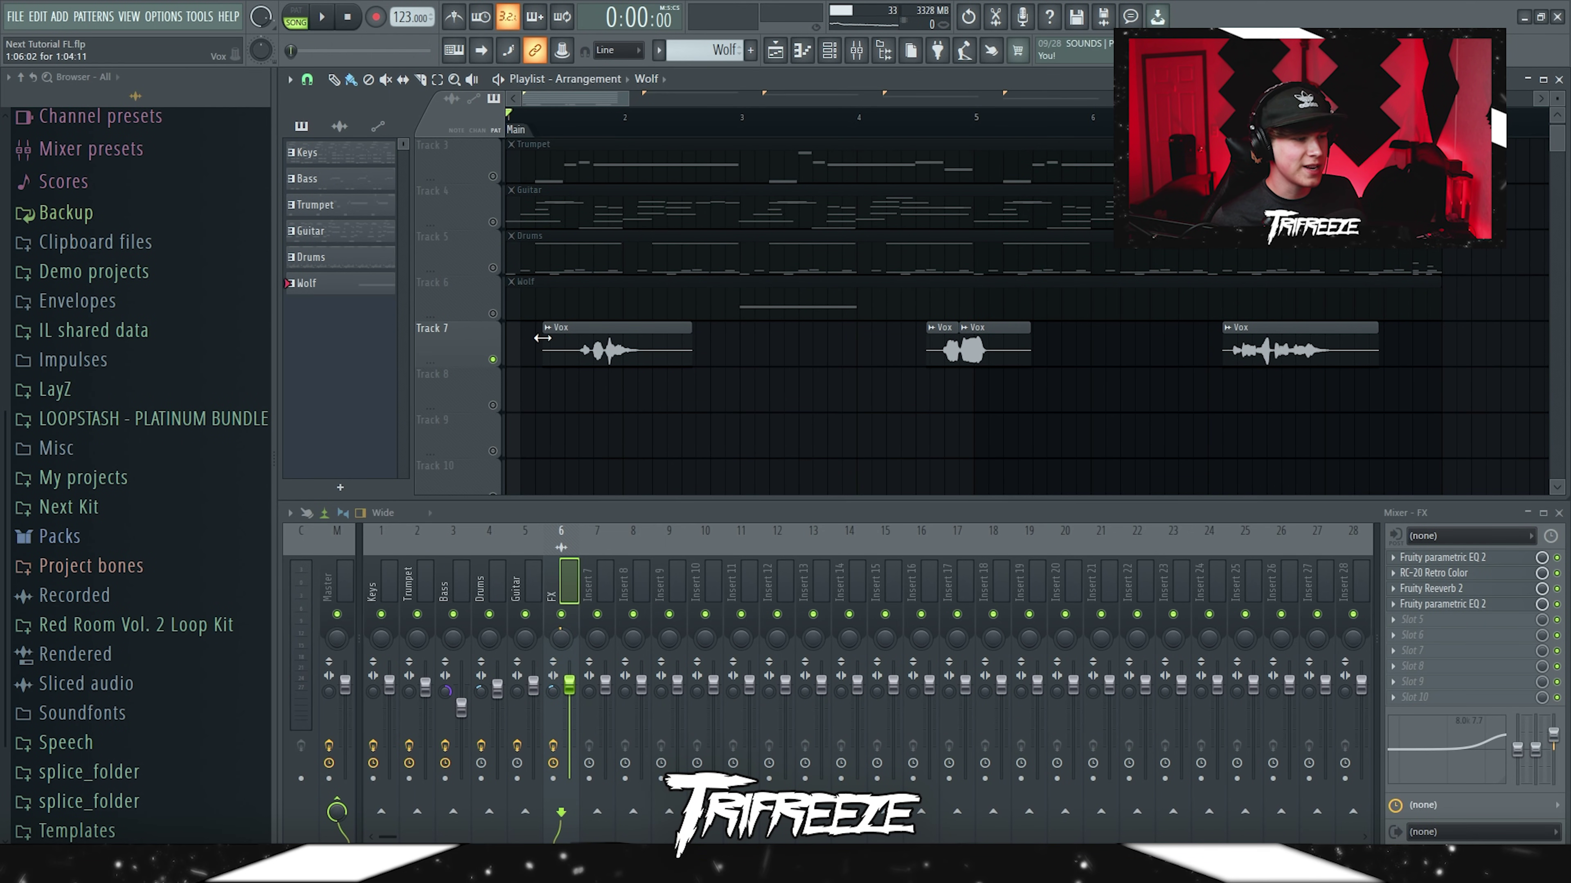
# - Play back the Vox clips on Track 7 and examine the FX track's RC-20 Retro Color and Fruity Reeverb 2 side by side
pyautogui.press('space')
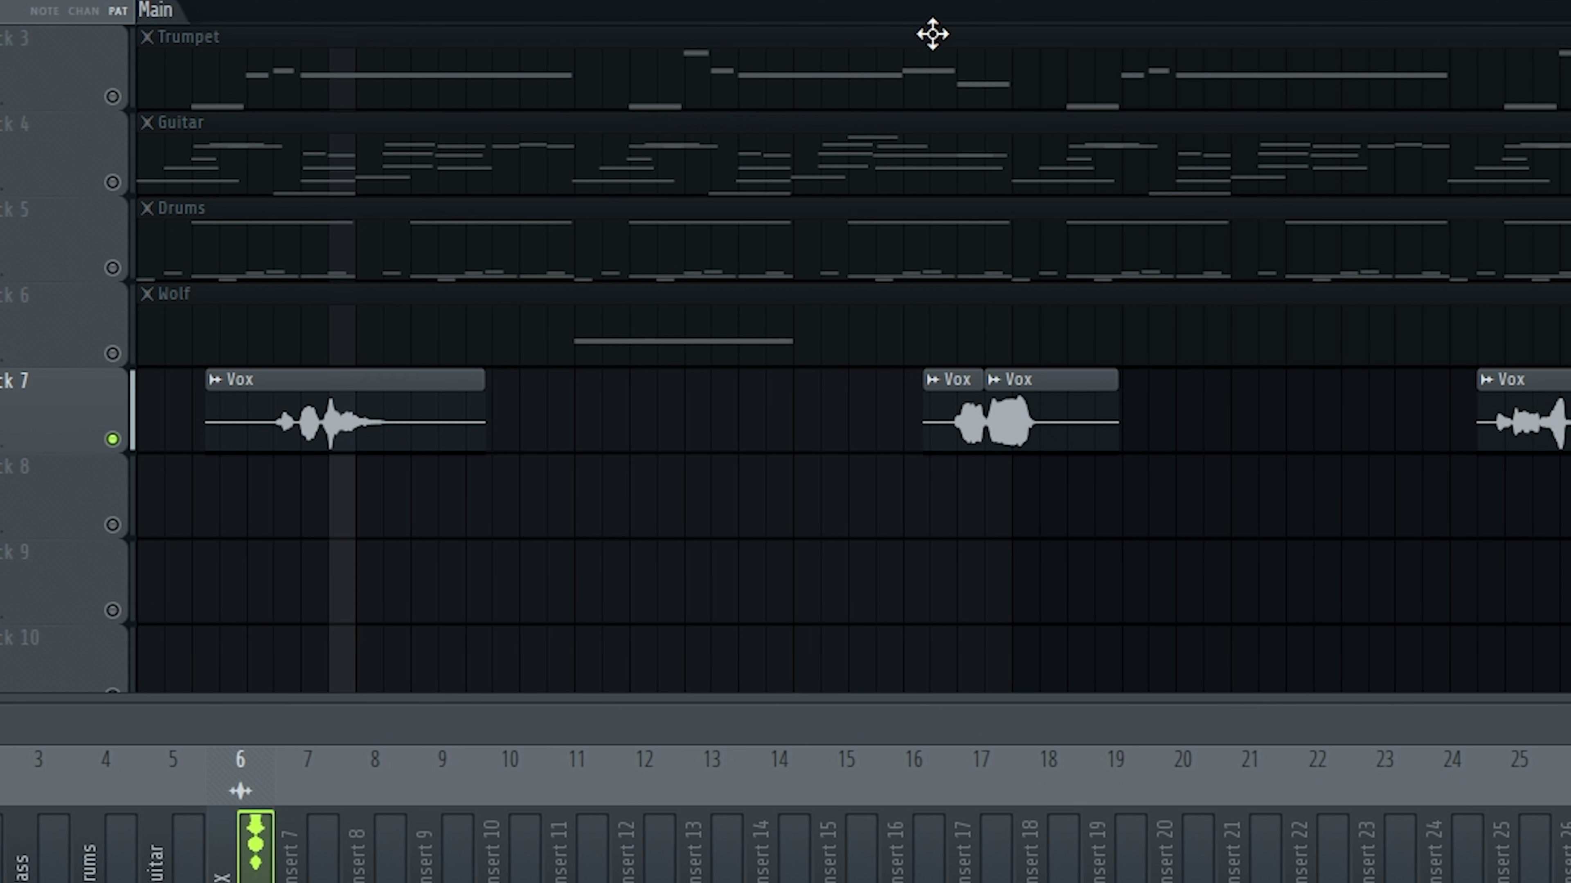
pyautogui.scroll(-2, 941, 317)
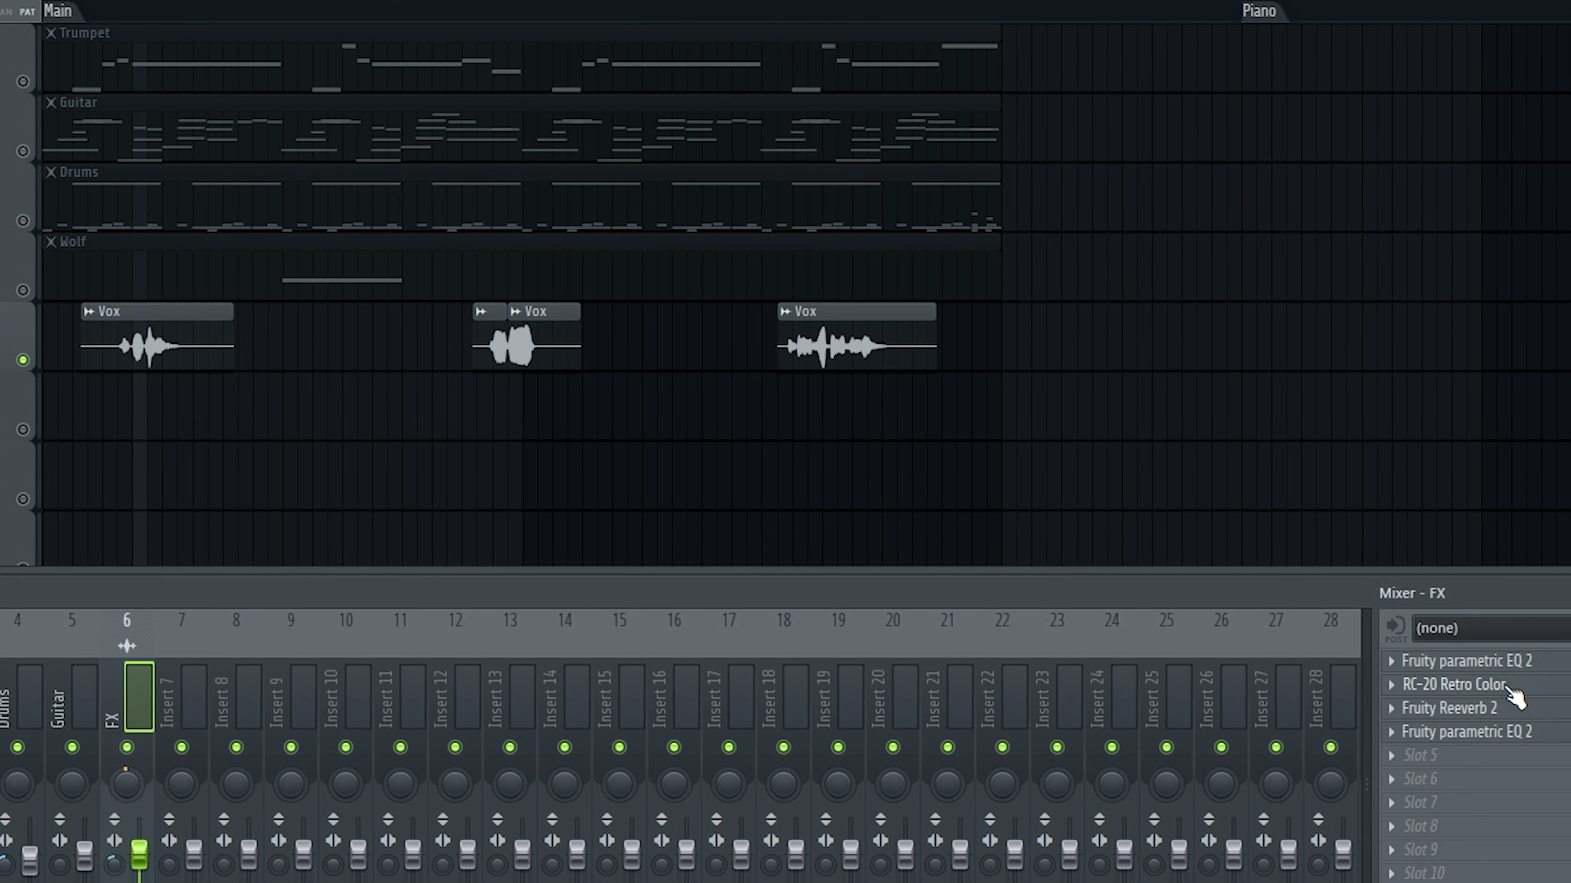
pyautogui.click(1543, 855)
pyautogui.moveTo(321, 89); pyautogui.dragTo(679, 63)
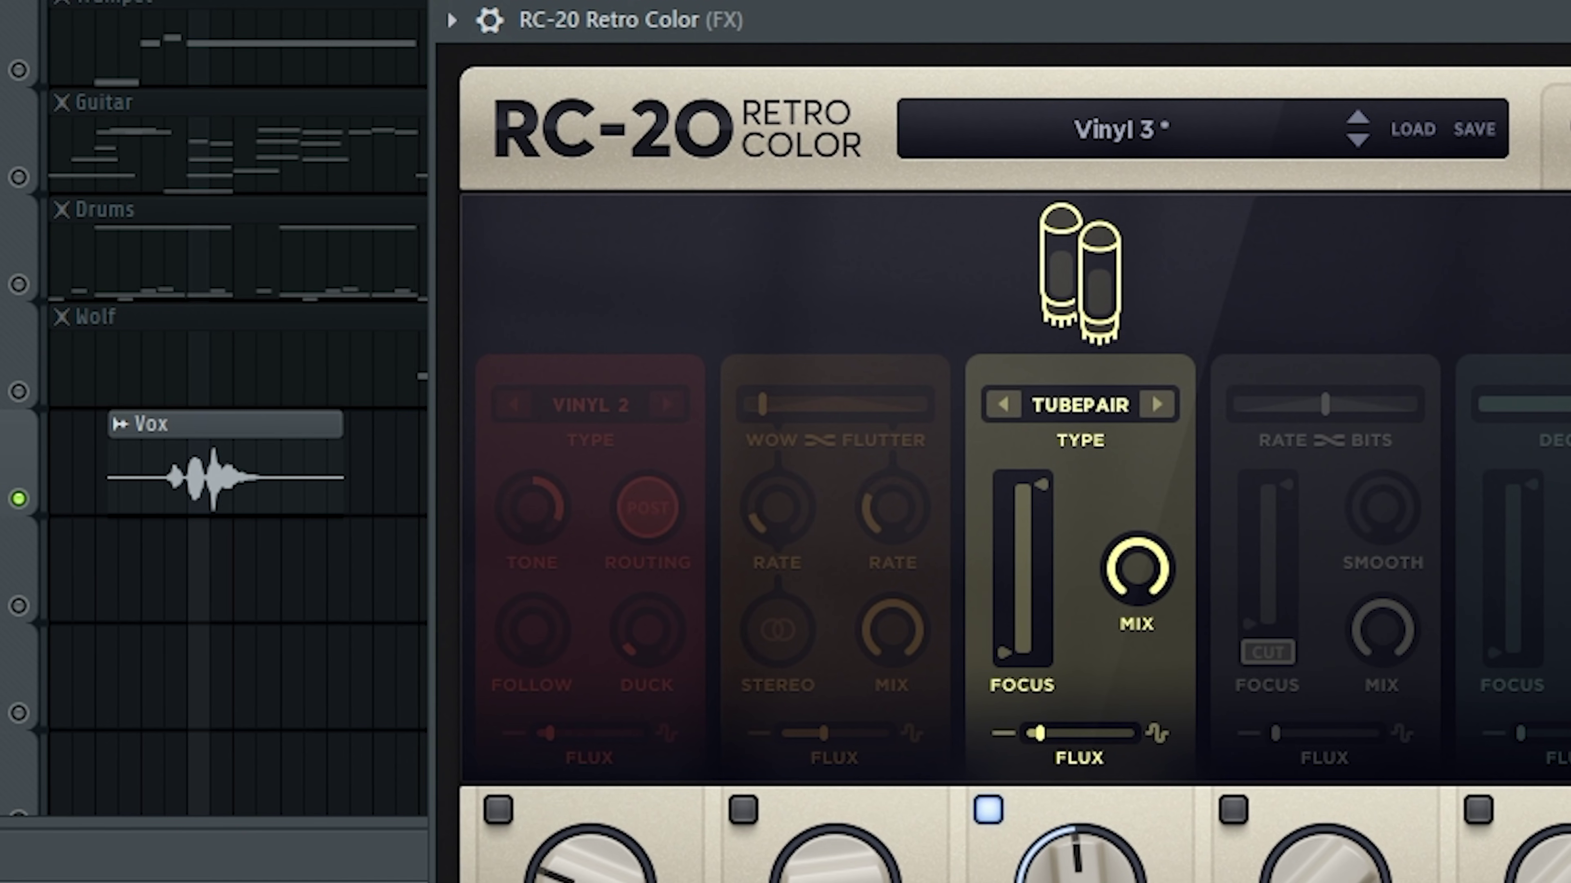
pyautogui.click(1427, 708)
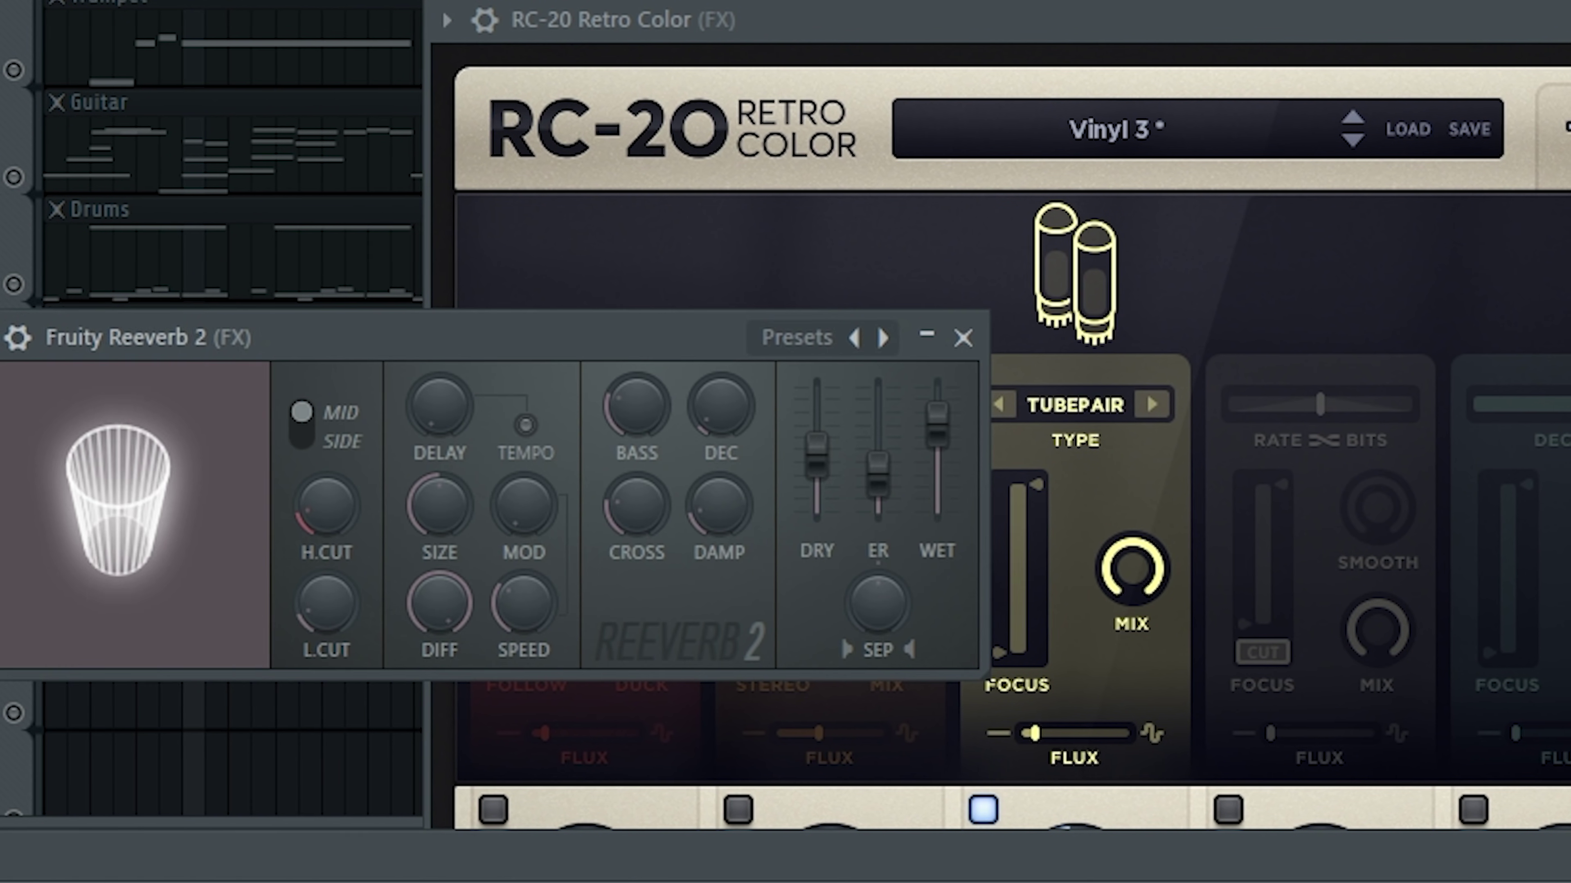
pyautogui.moveTo(312, 262); pyautogui.dragTo(533, 230)
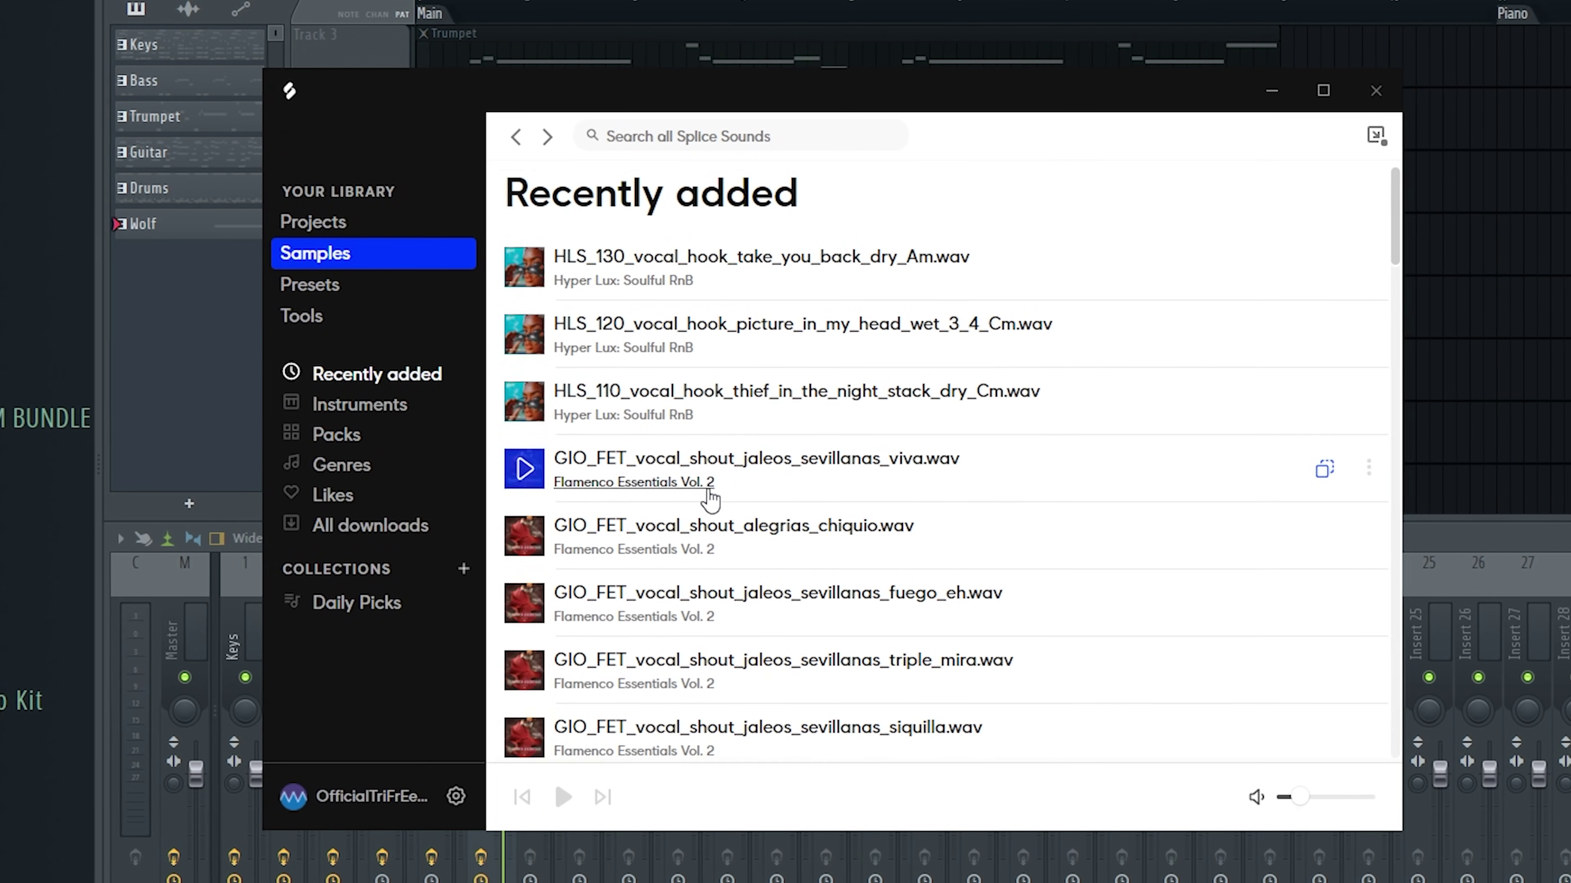
# - Switch to Splice and open the Flamenco Essentials Vol. 2 pack that contains the vocal shout samples
pyautogui.scroll(-3, 630, 291)
pyautogui.click(631, 266)
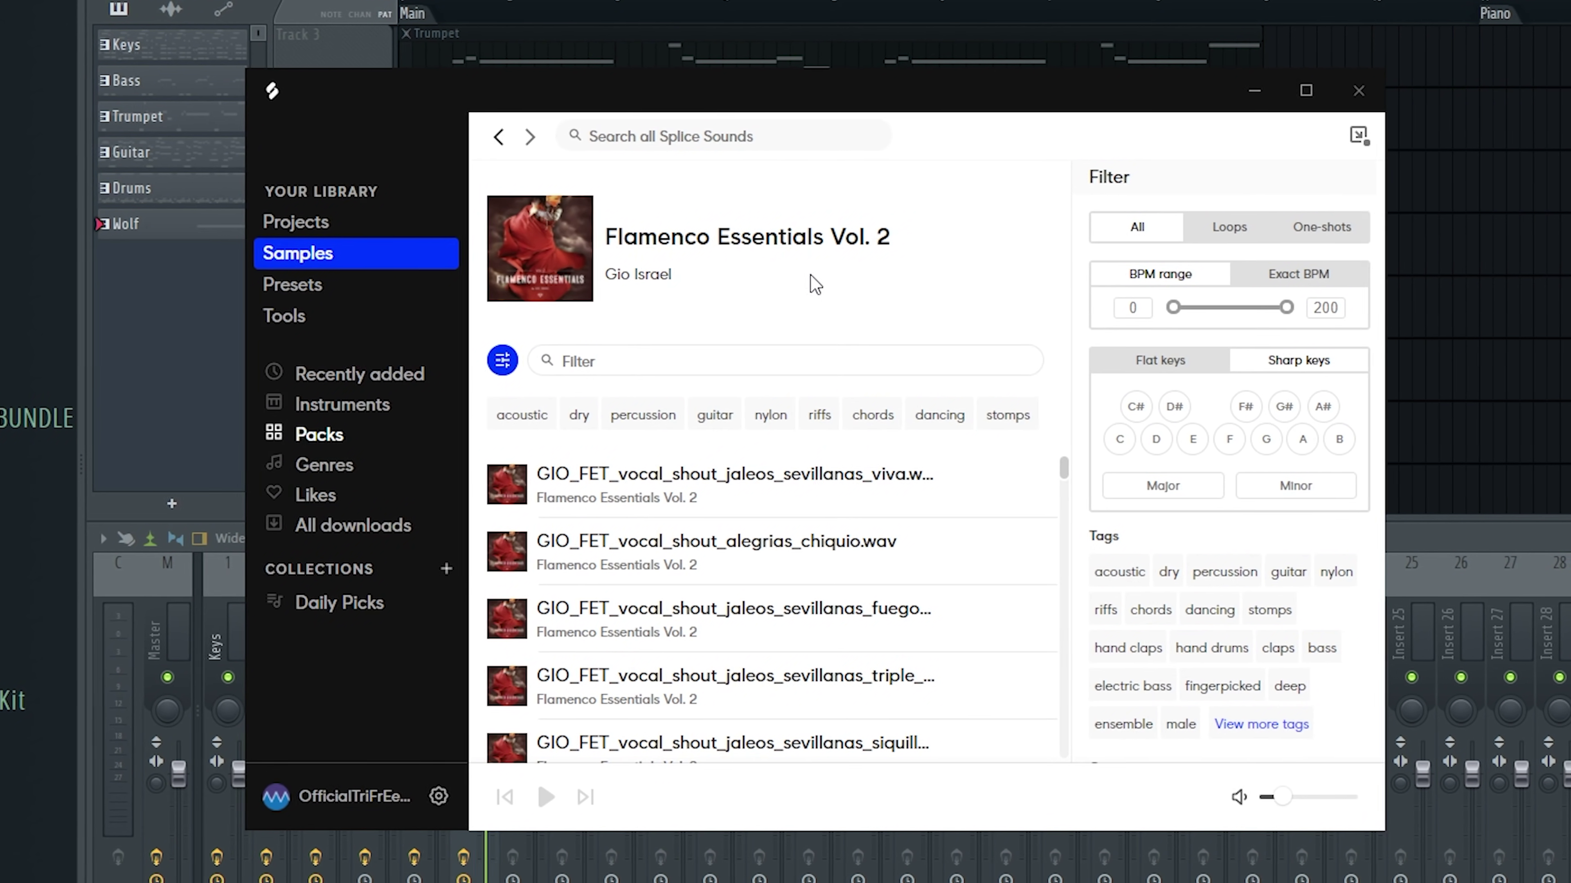